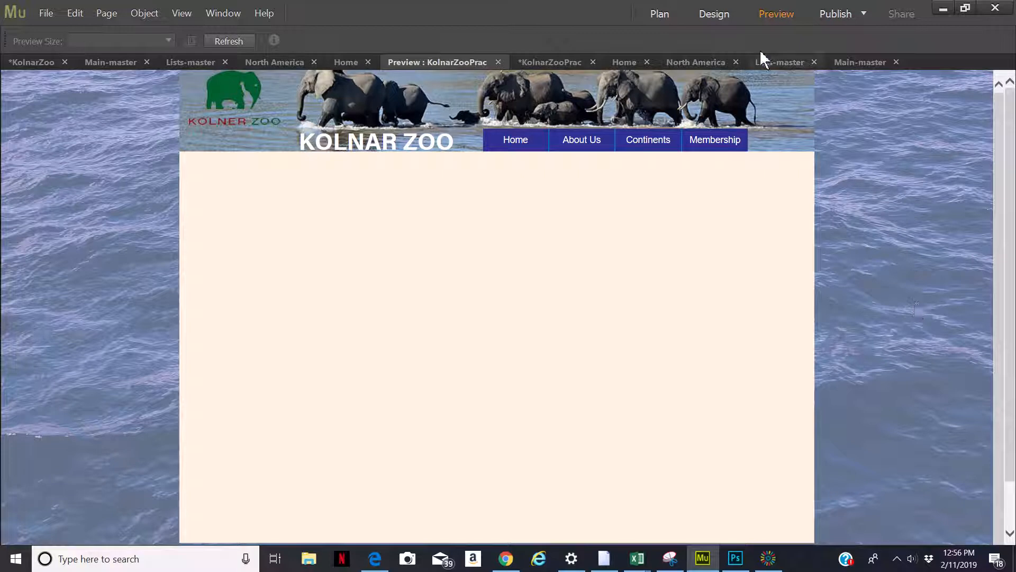
Open the Main-master master page's properties, set its page title suffix to Kolnar Zoo, and confirm
click(661, 13)
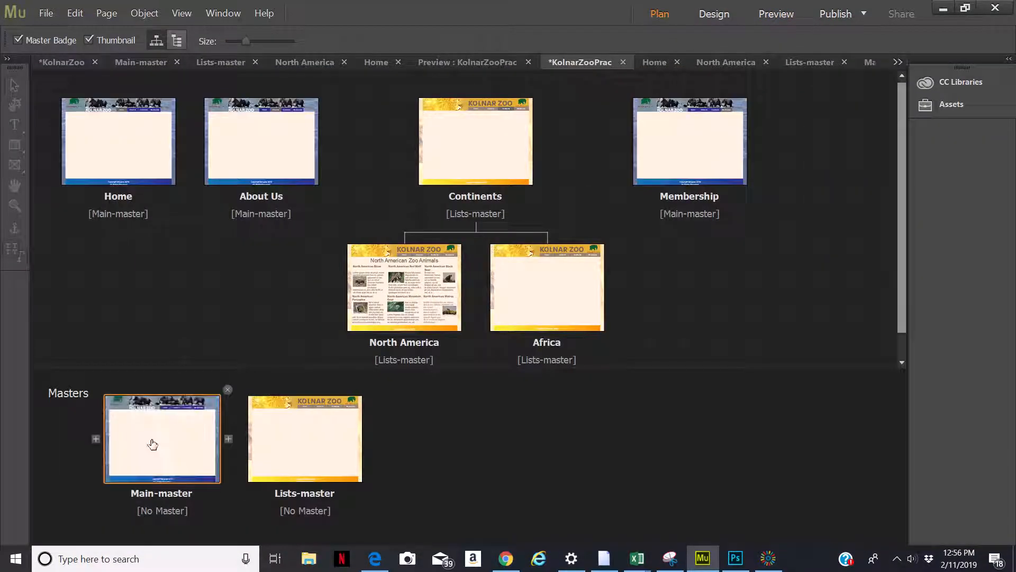
double_click(152, 442)
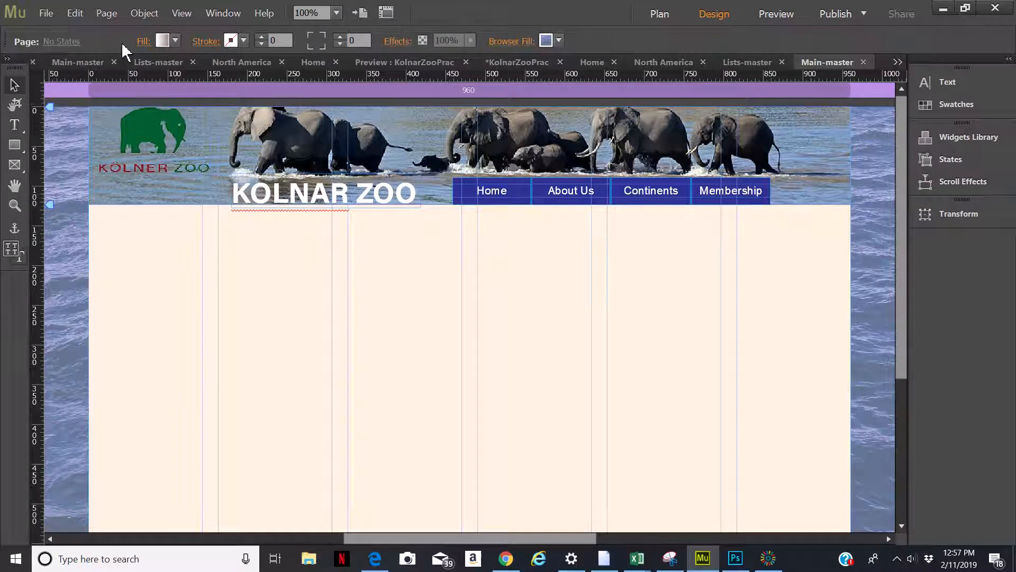
click(107, 15)
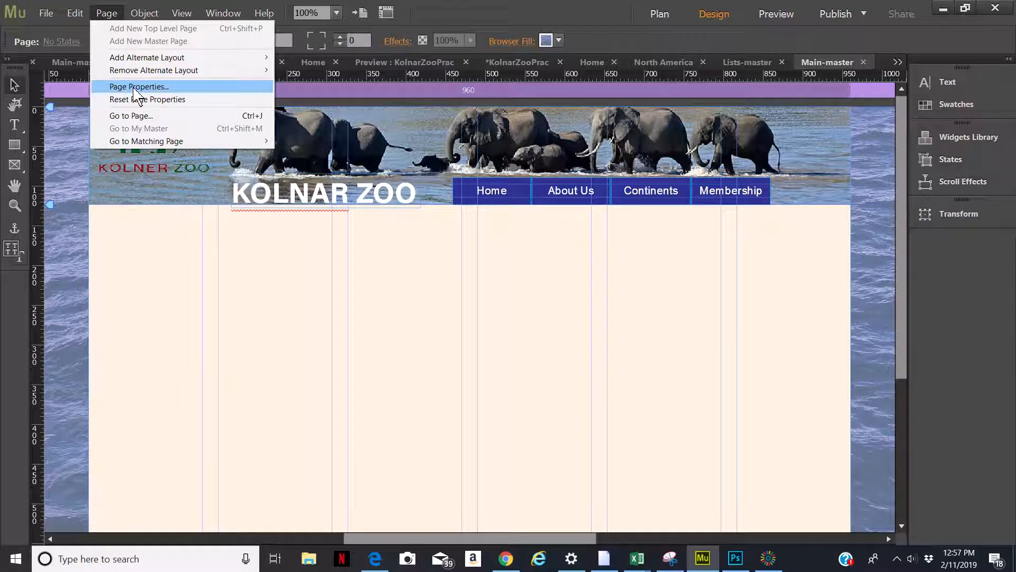
click(135, 87)
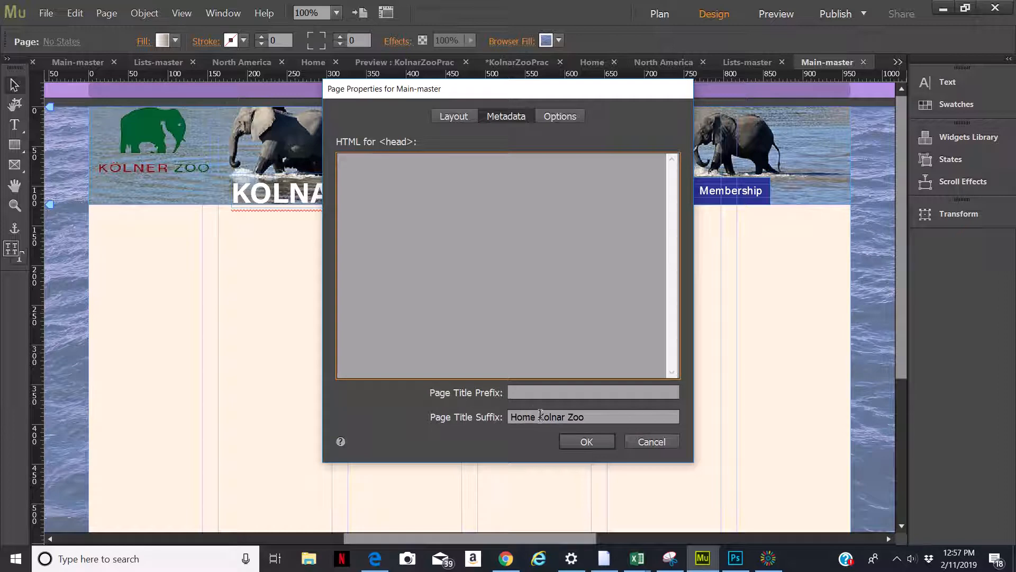
drag(539, 417, 500, 419)
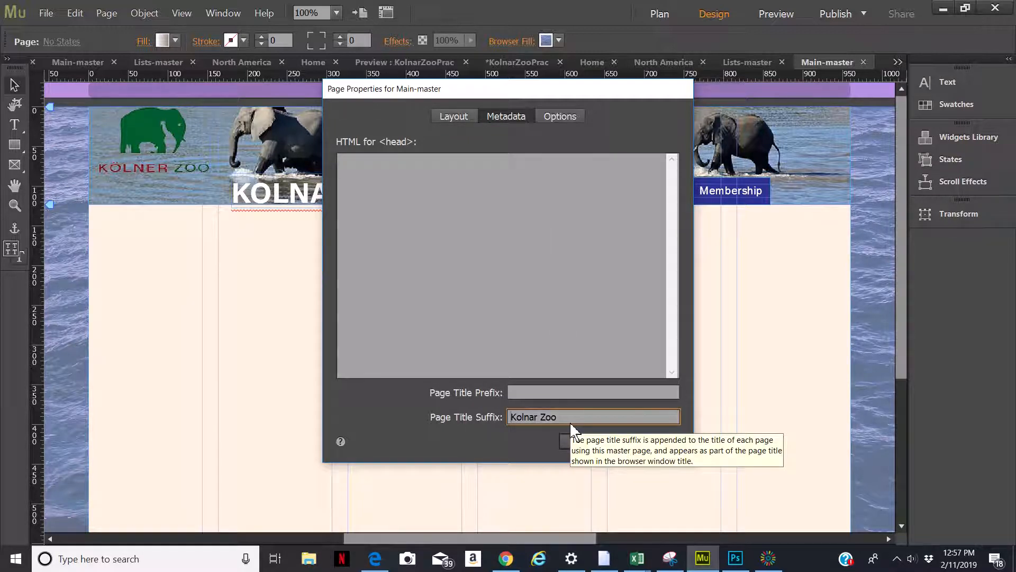
key(Delete)
text(K)
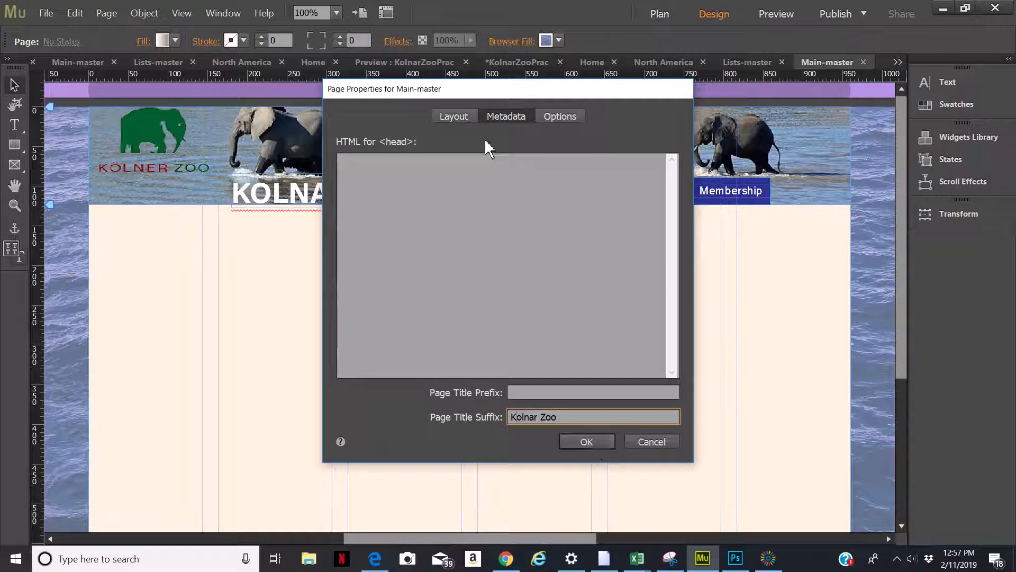
click(464, 121)
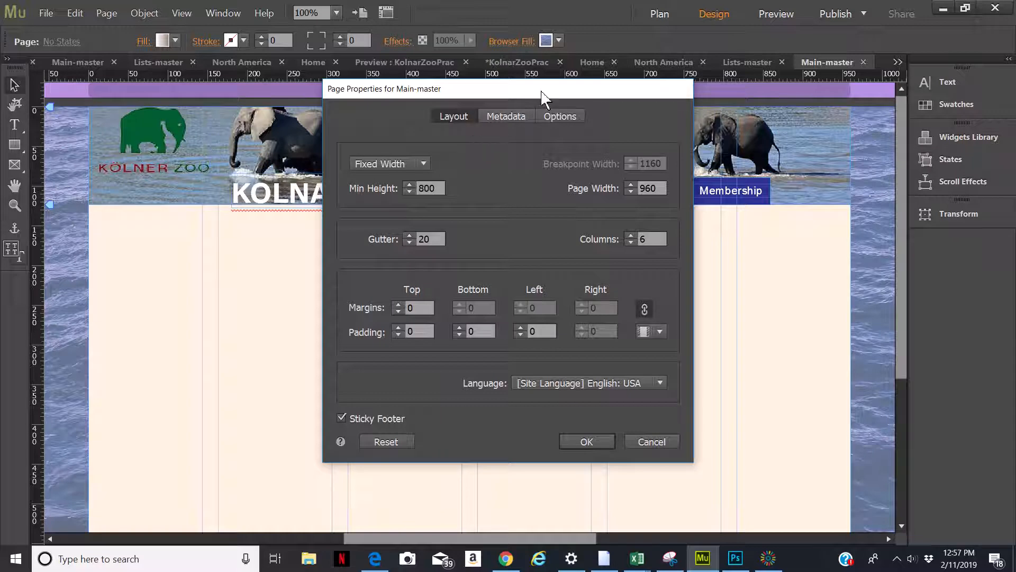
drag(541, 91, 919, 123)
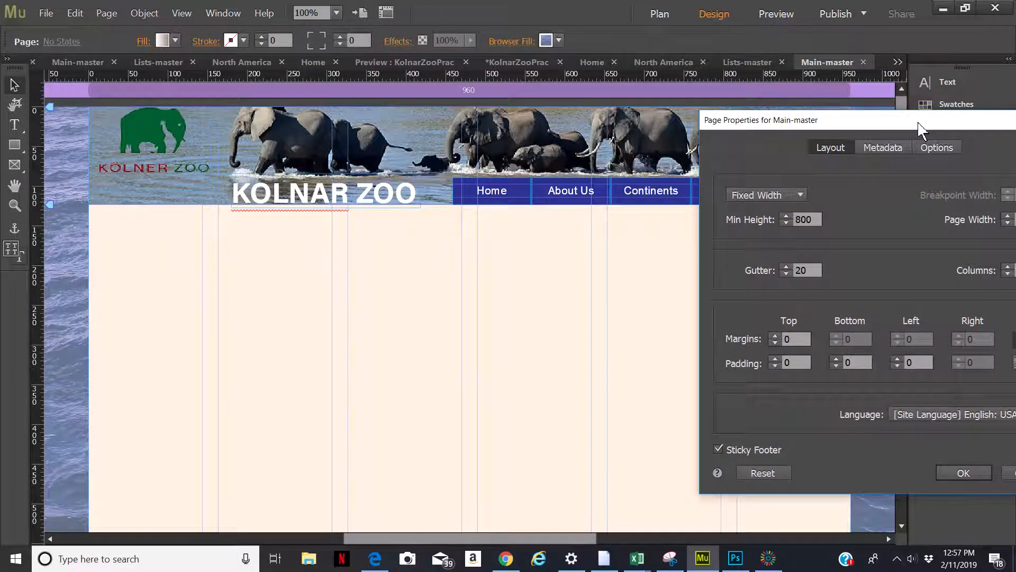
drag(918, 123, 556, 69)
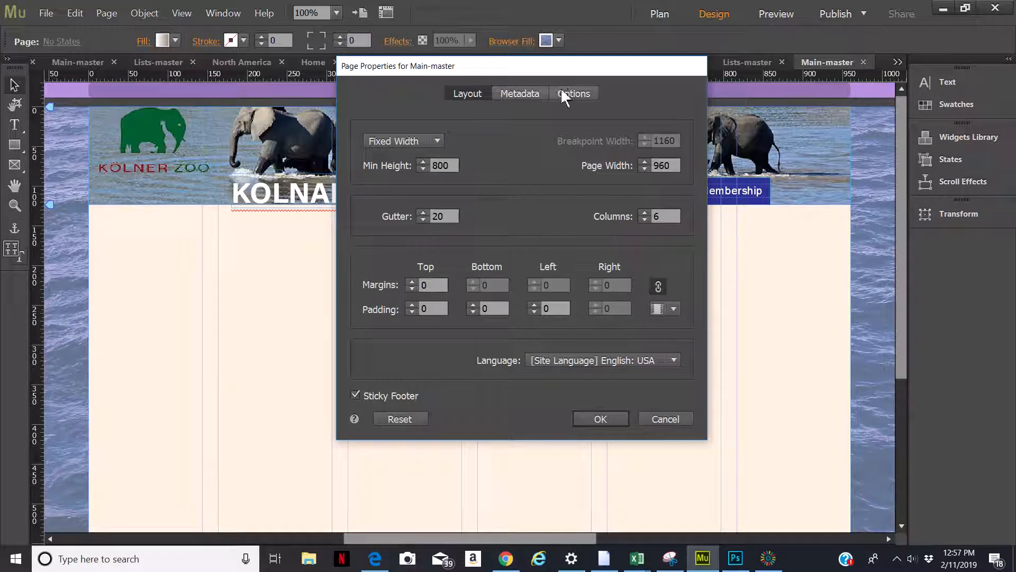
click(601, 418)
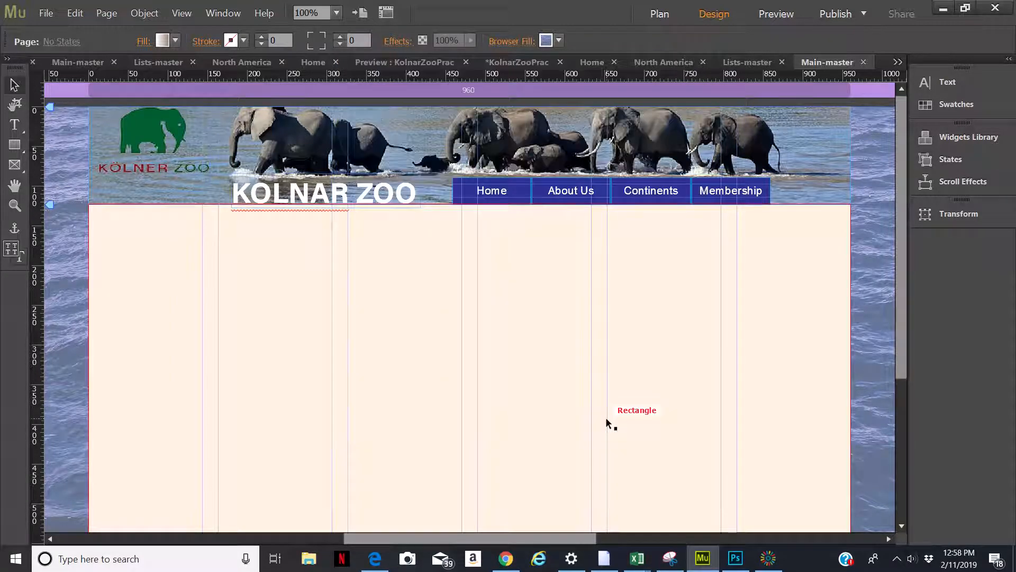
click(668, 20)
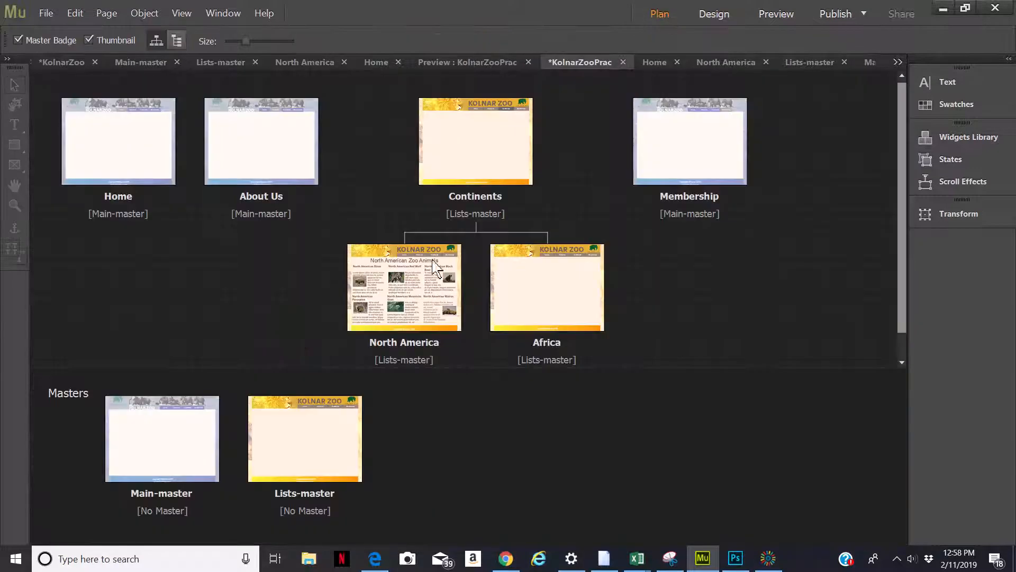
double_click(148, 493)
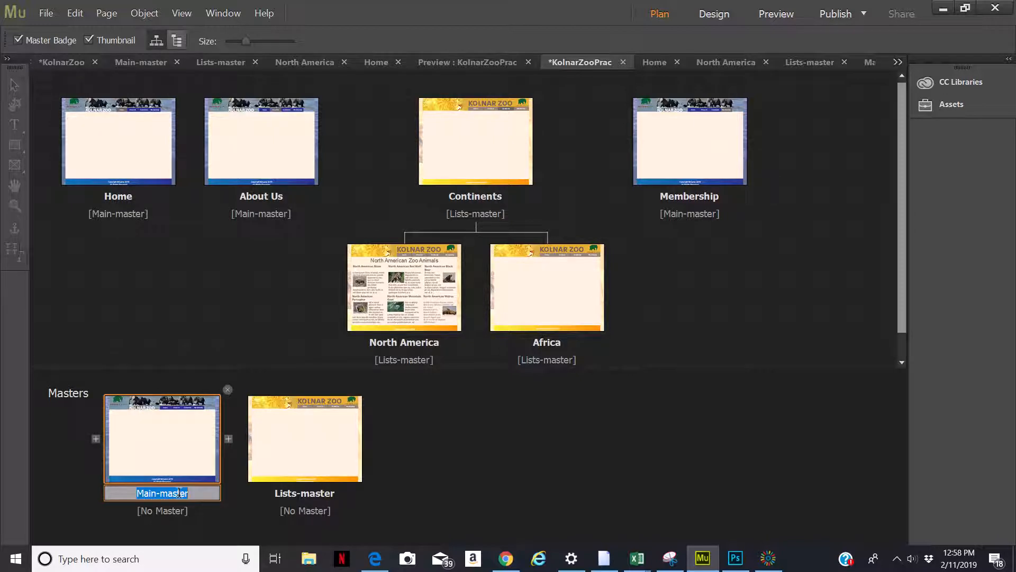
double_click(128, 150)
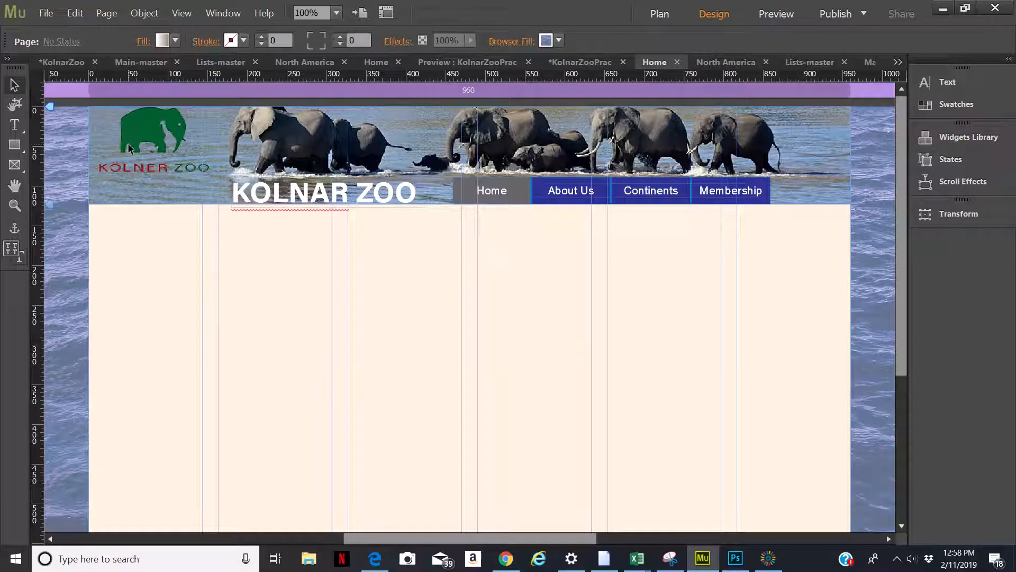
click(657, 16)
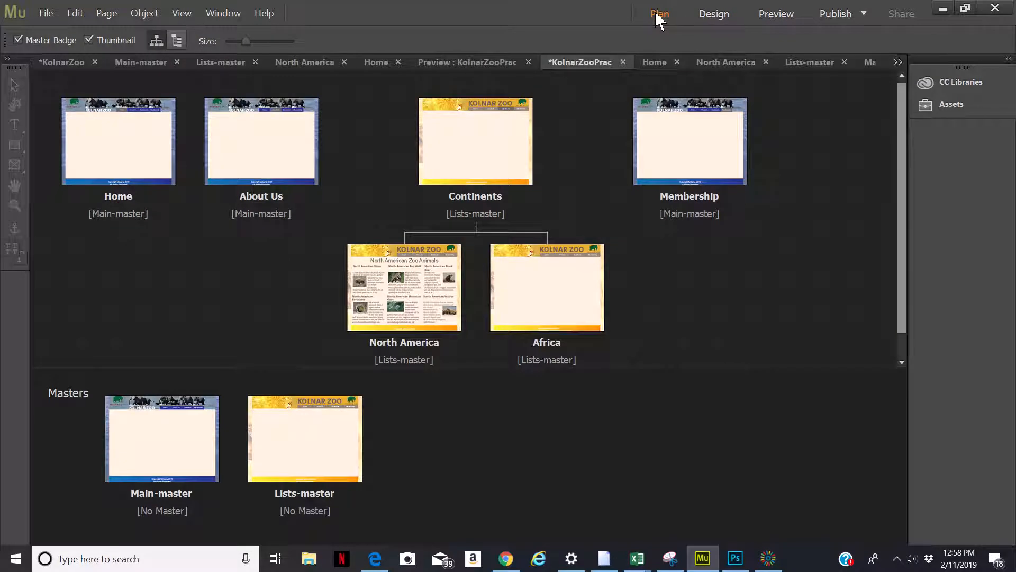
click(768, 558)
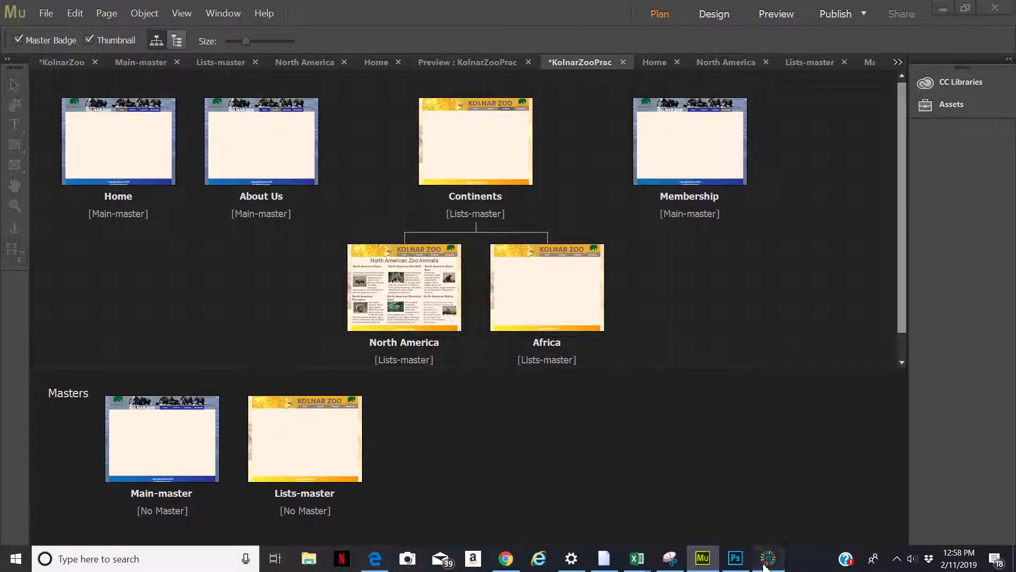
click(919, 527)
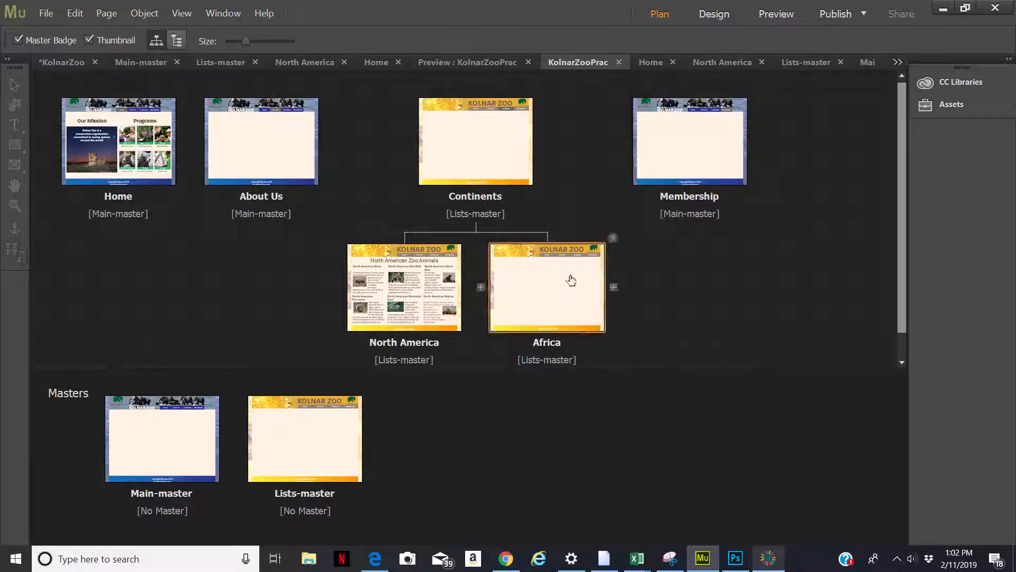
Open the Home page and scroll through its layout to examine the content
double_click(129, 152)
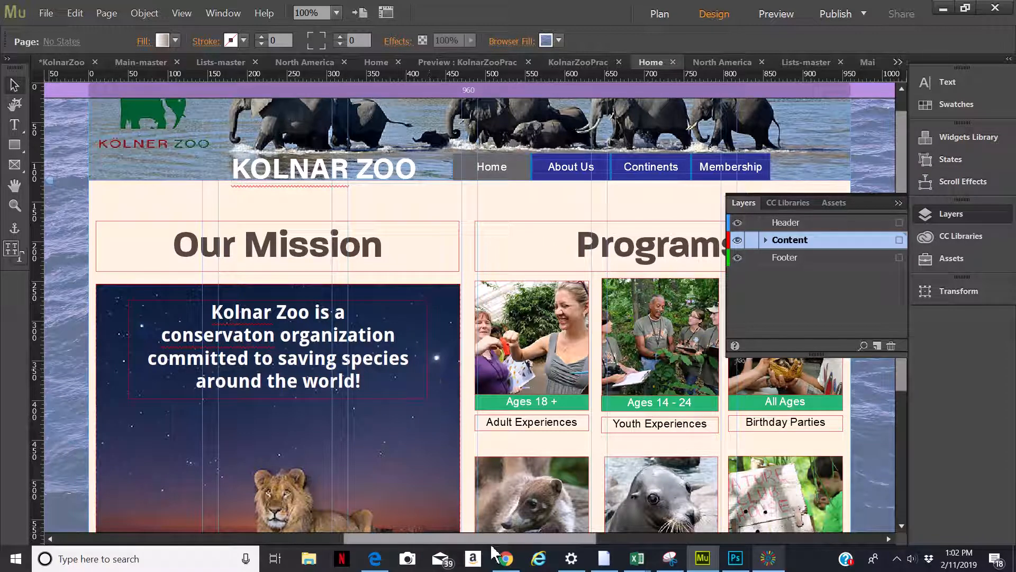
mouse_move(491, 539)
mouse_down()
mouse_move(475, 540)
mouse_move(484, 551)
mouse_up()
scroll(389, 349, down, 3)
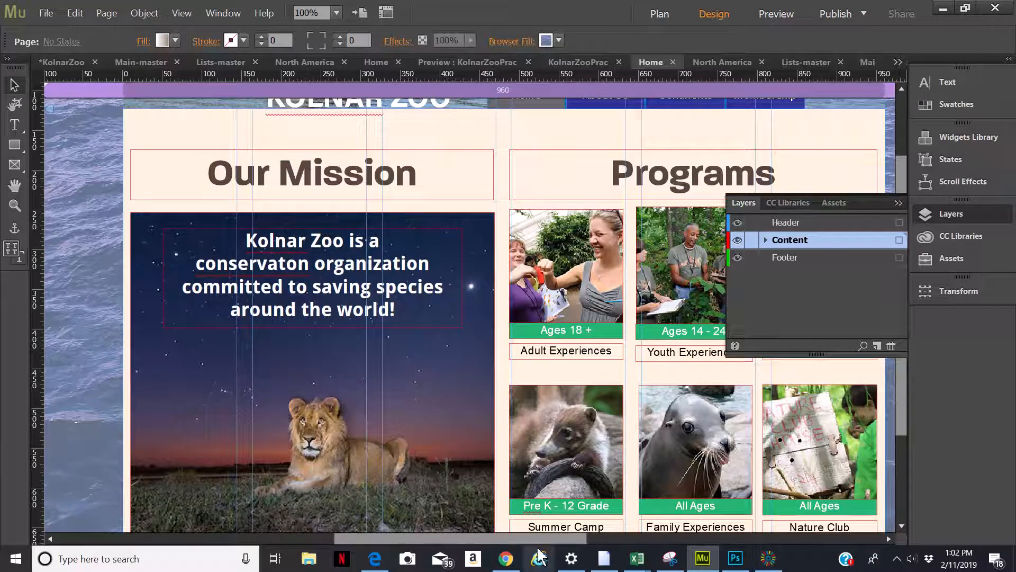
drag(551, 538, 615, 542)
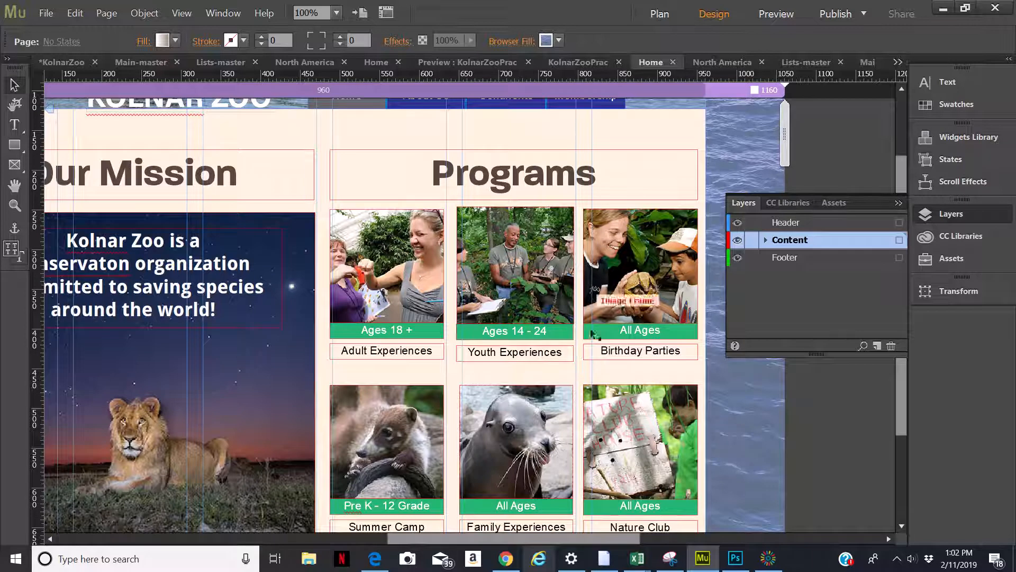
drag(601, 542, 592, 544)
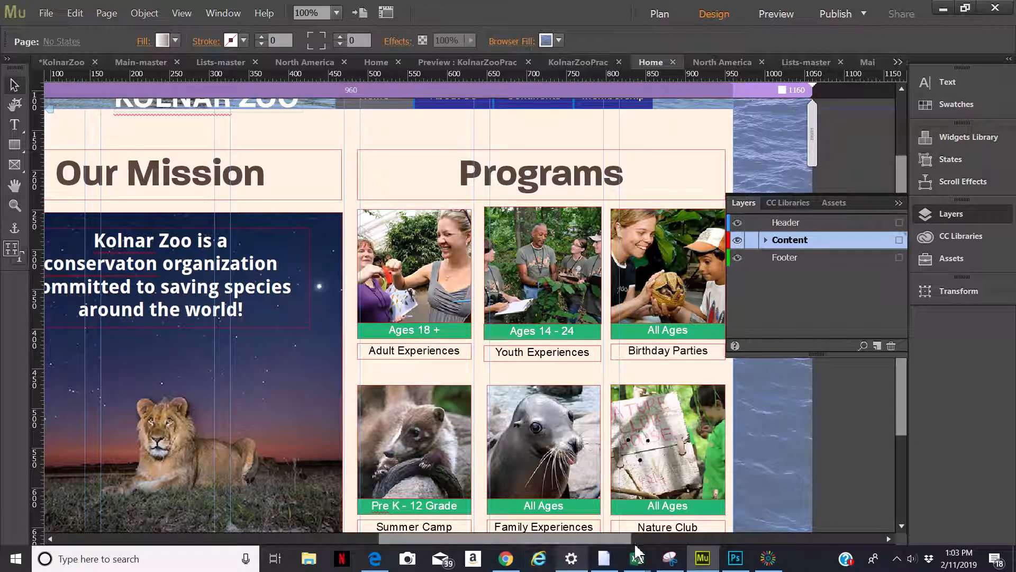
Delete the Lists-master master page from the site plan
click(668, 19)
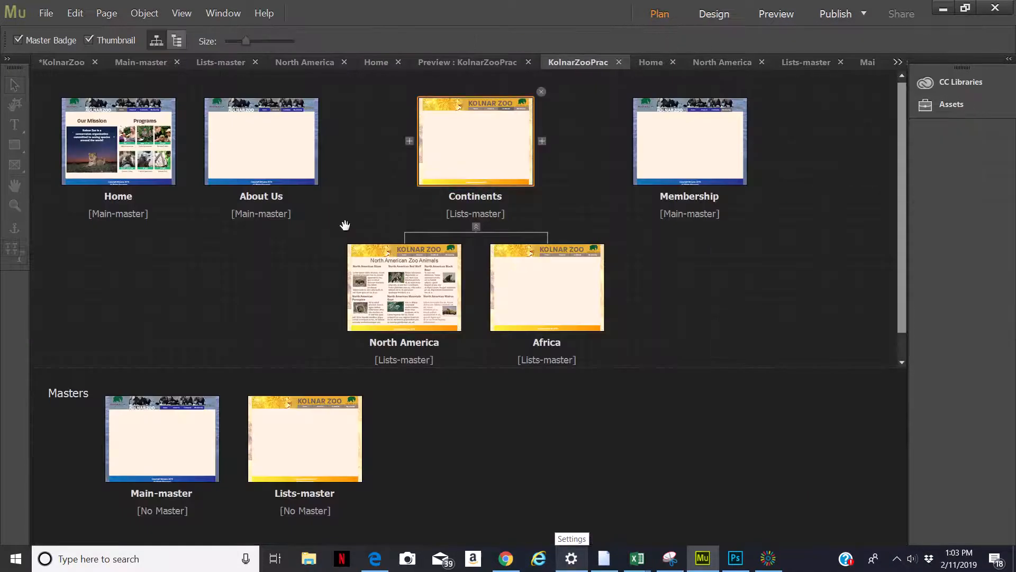
double_click(189, 449)
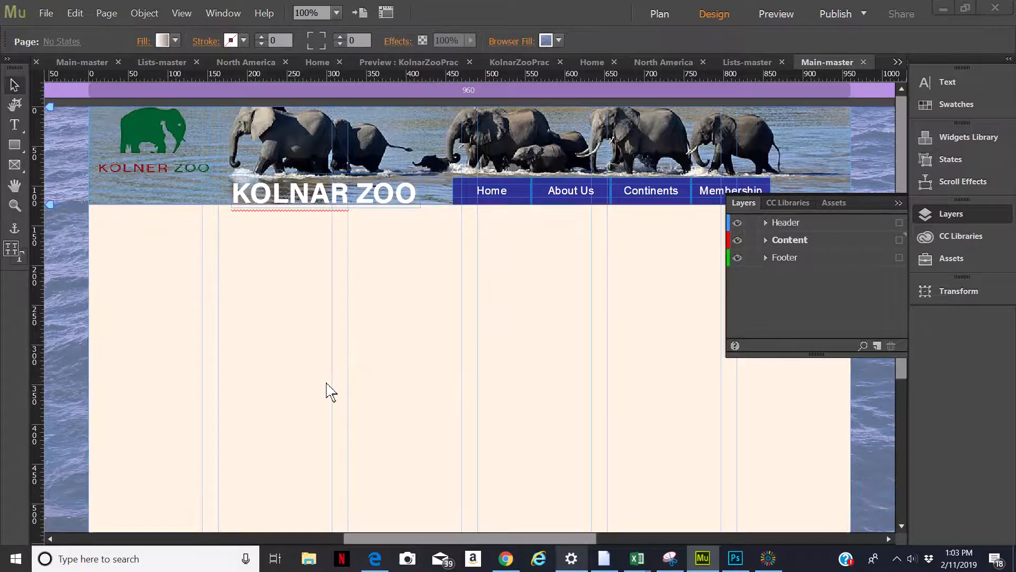
click(656, 14)
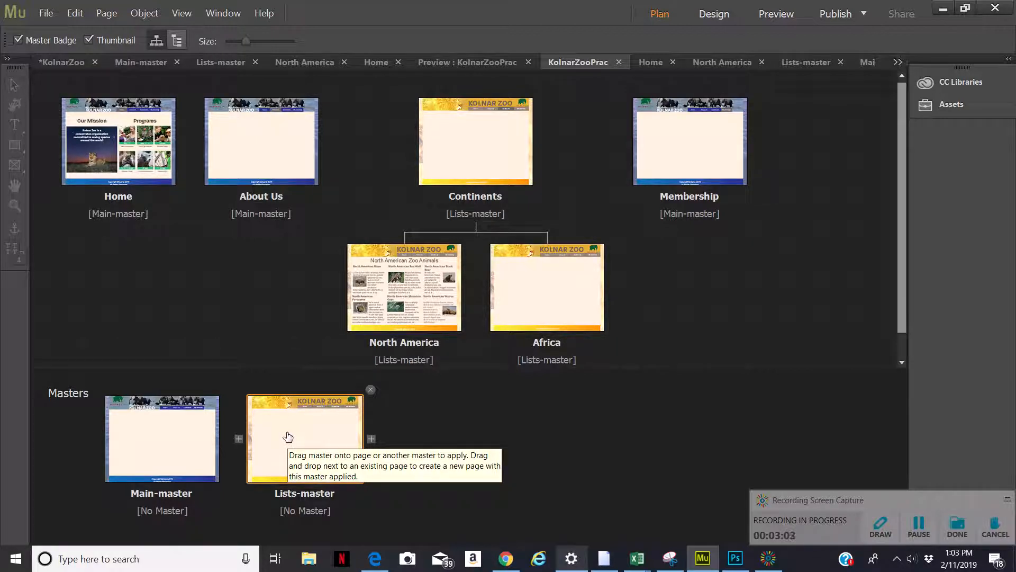
click(370, 389)
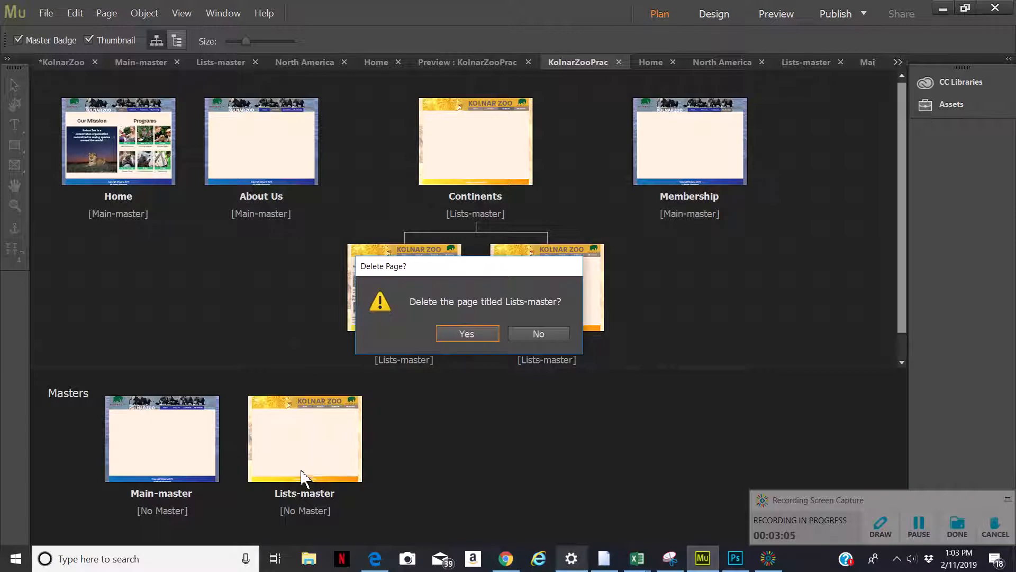
click(474, 326)
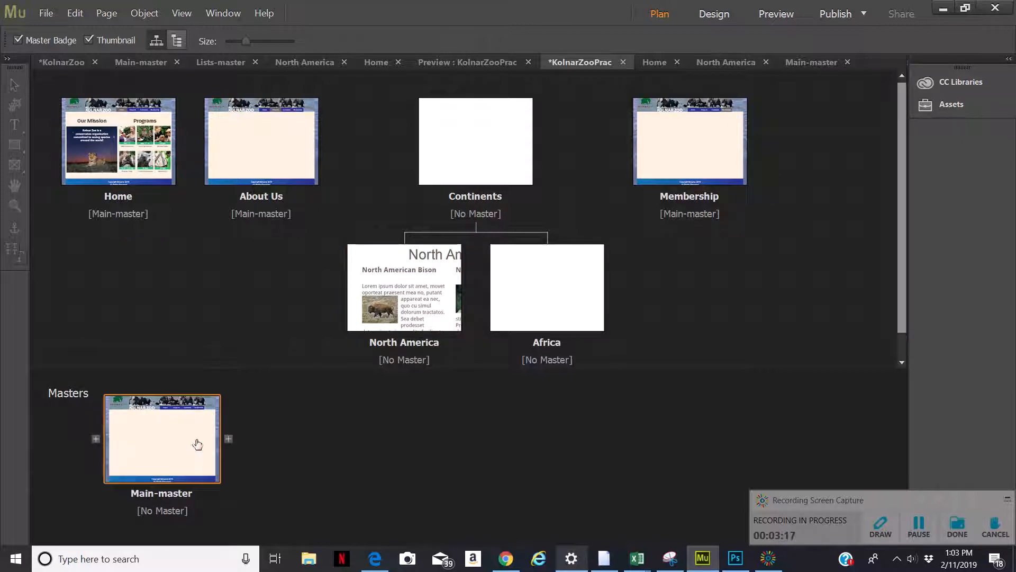
click(229, 439)
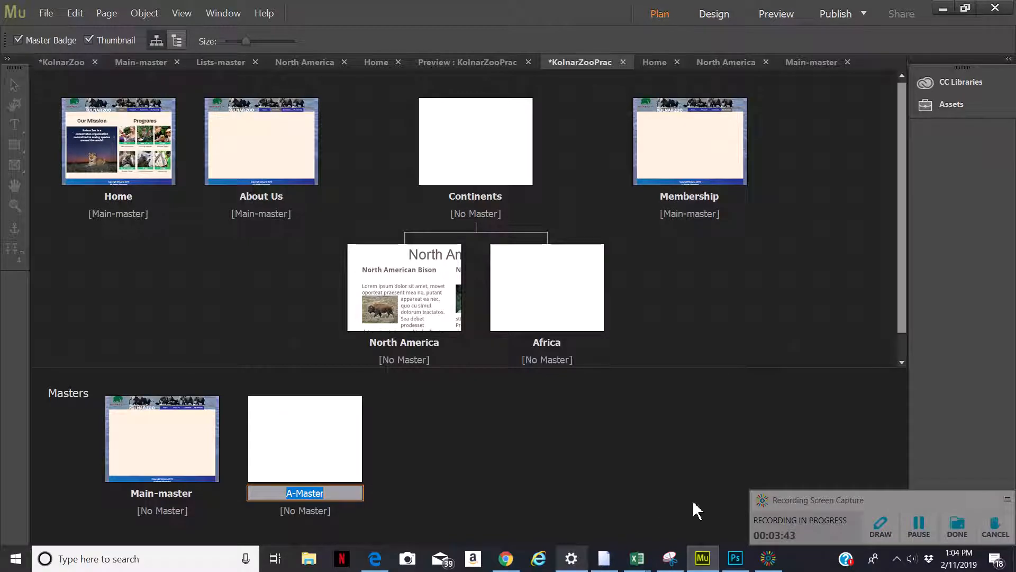
click(915, 530)
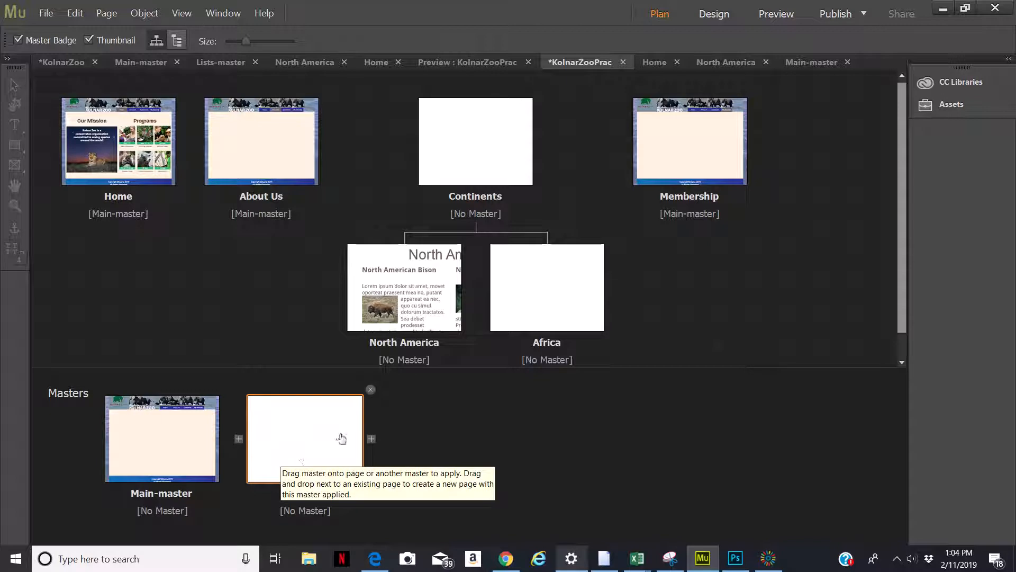
click(371, 395)
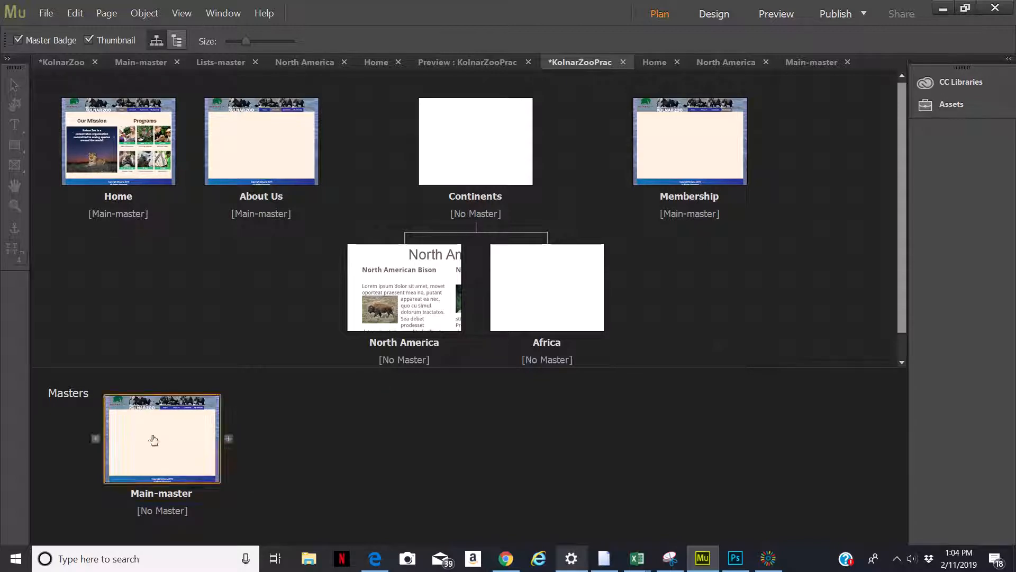
Duplicate the Main-master page and name the copy Lists-master
right_click(154, 438)
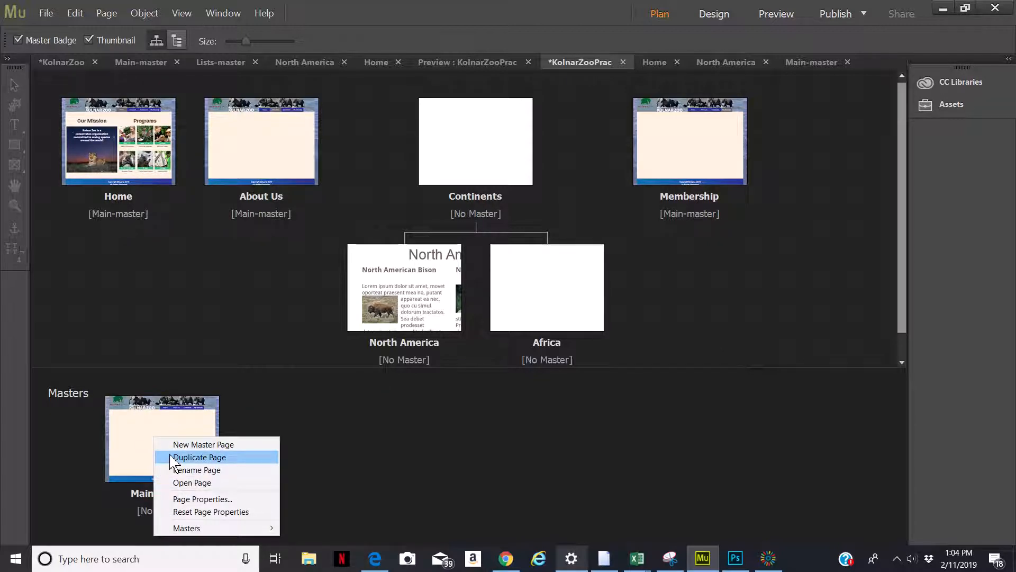
click(172, 457)
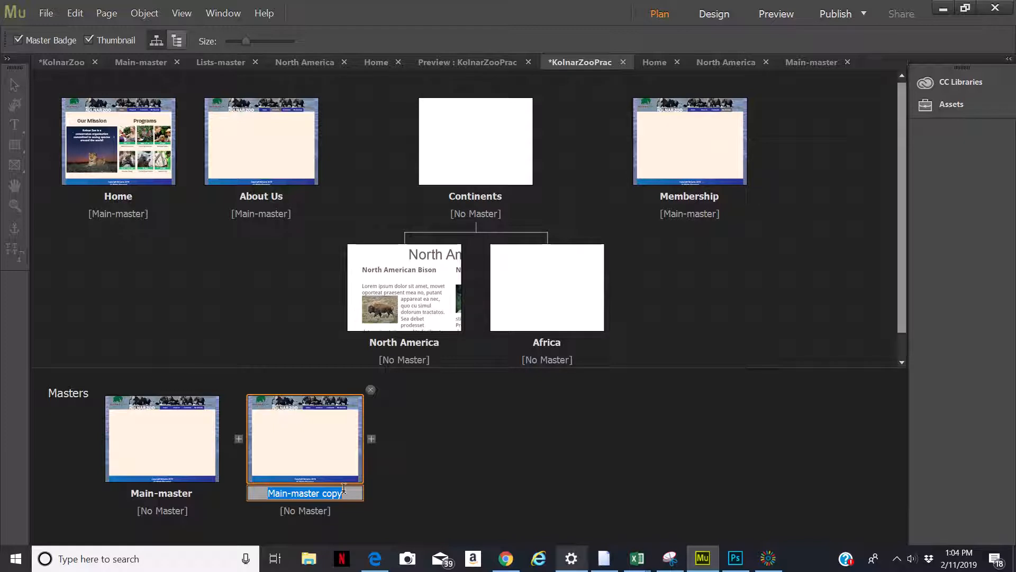
text(Lists)
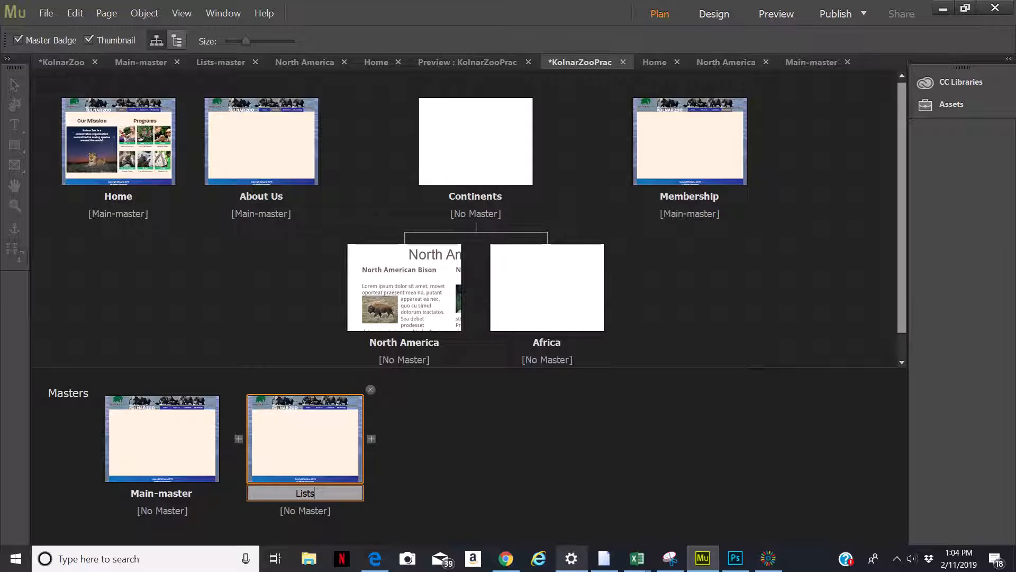
text(-master)
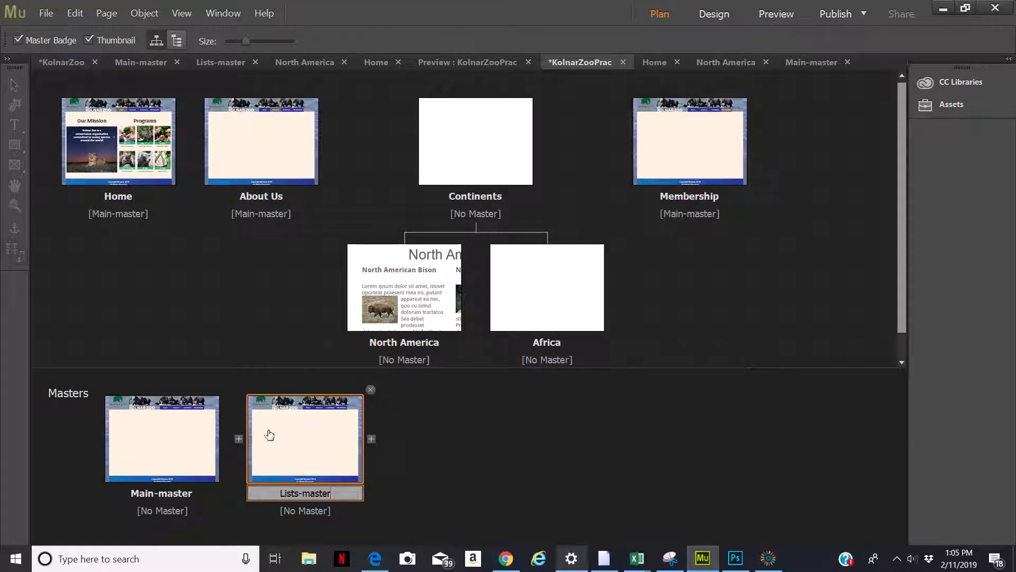
Open Lists-master's page properties, set its layout to 3 columns, check its metadata, and confirm
double_click(328, 438)
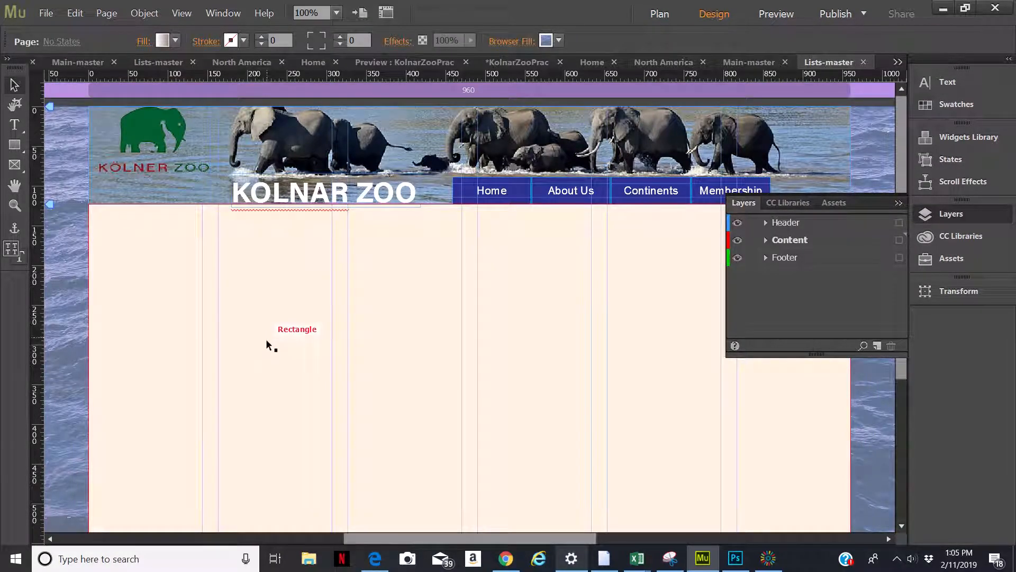
click(670, 15)
right_click(333, 431)
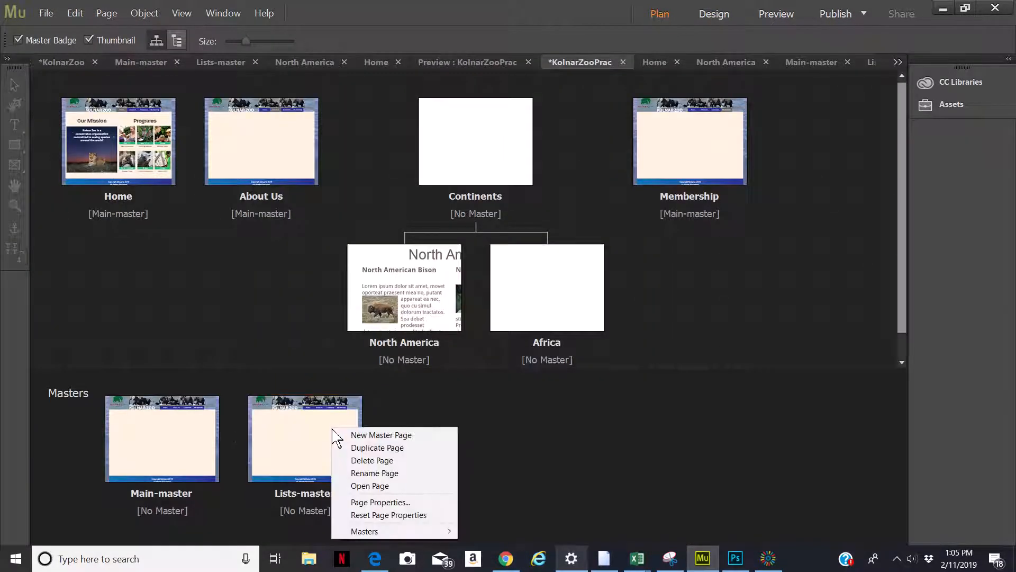
click(373, 501)
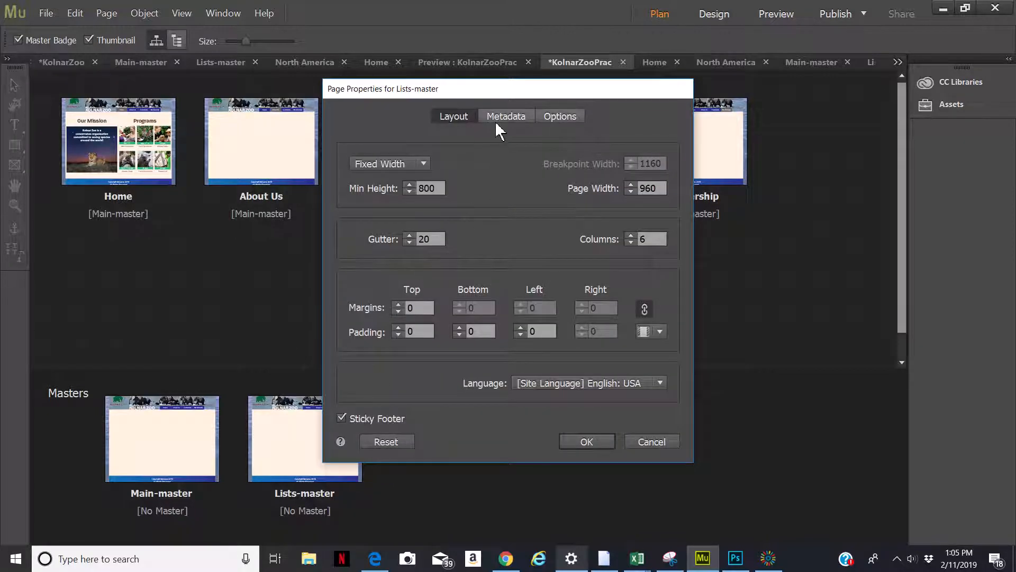
click(648, 235)
double_click(642, 236)
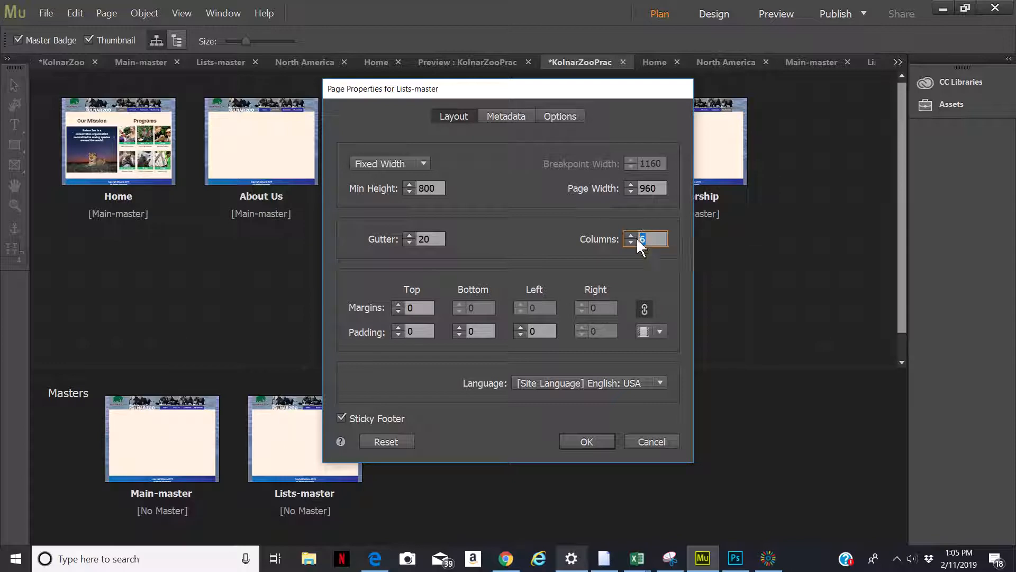
text(3)
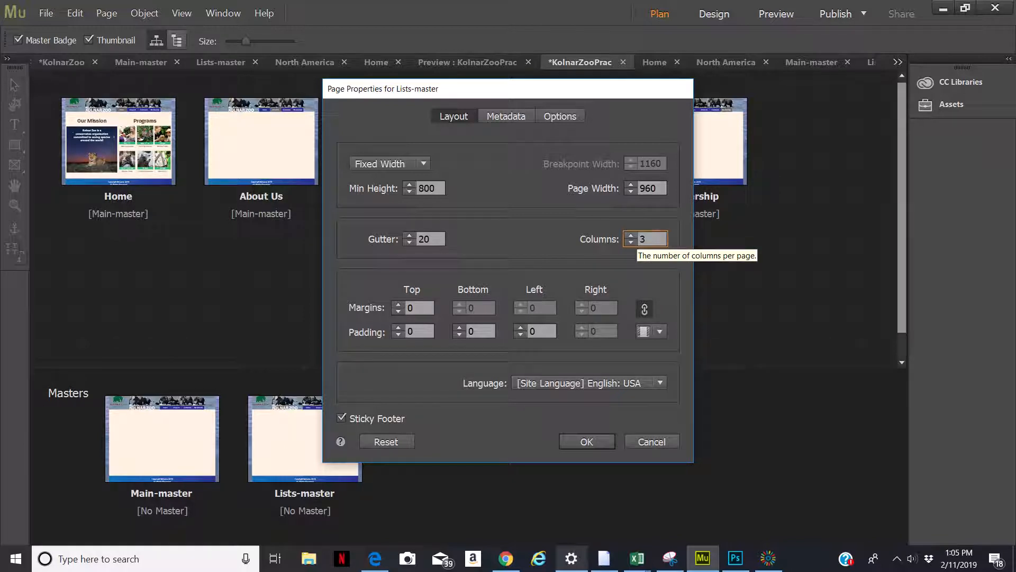
click(506, 116)
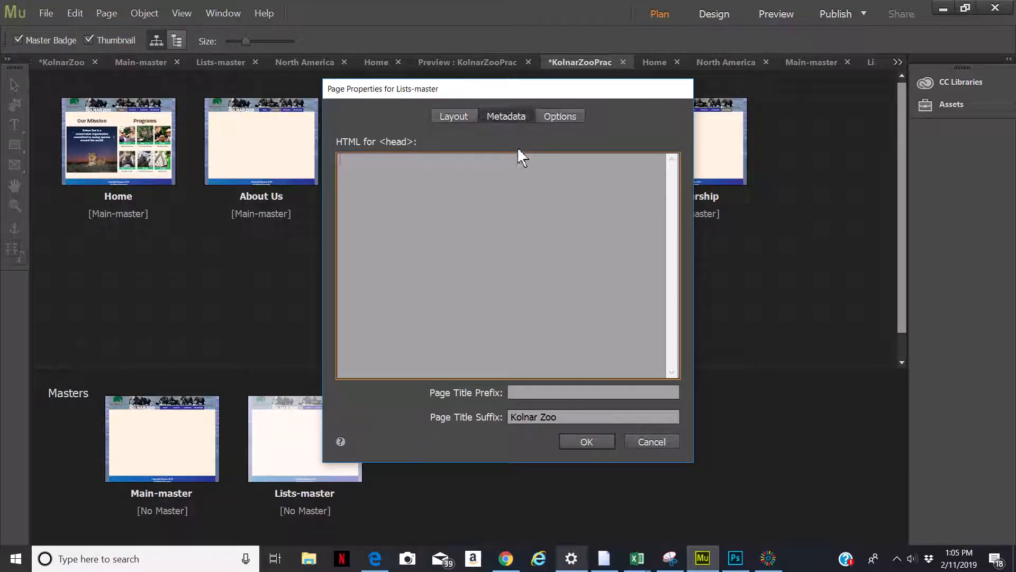
click(585, 443)
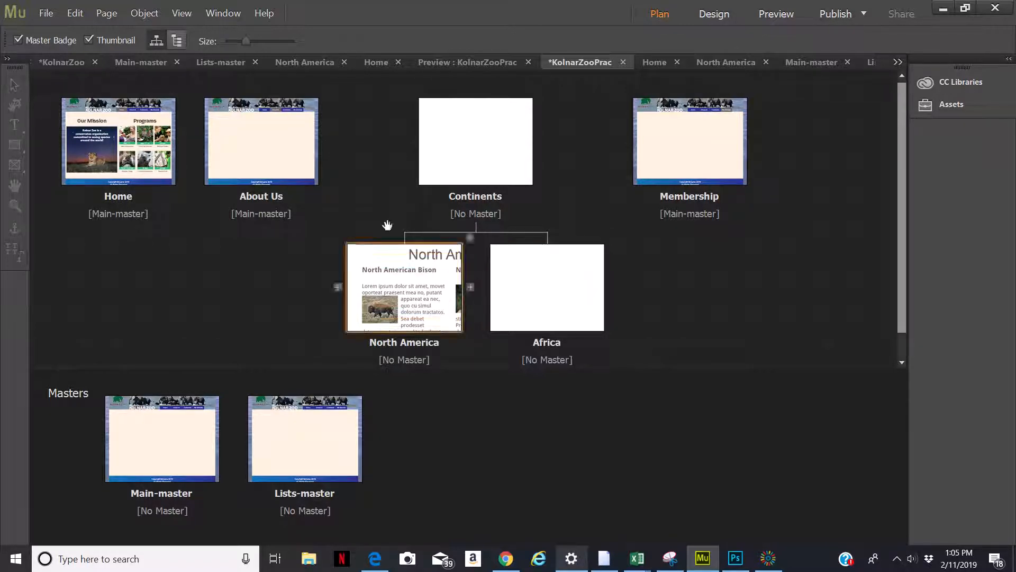
Open the Home page and preview it in the browser view, scrolling through the layout
double_click(142, 123)
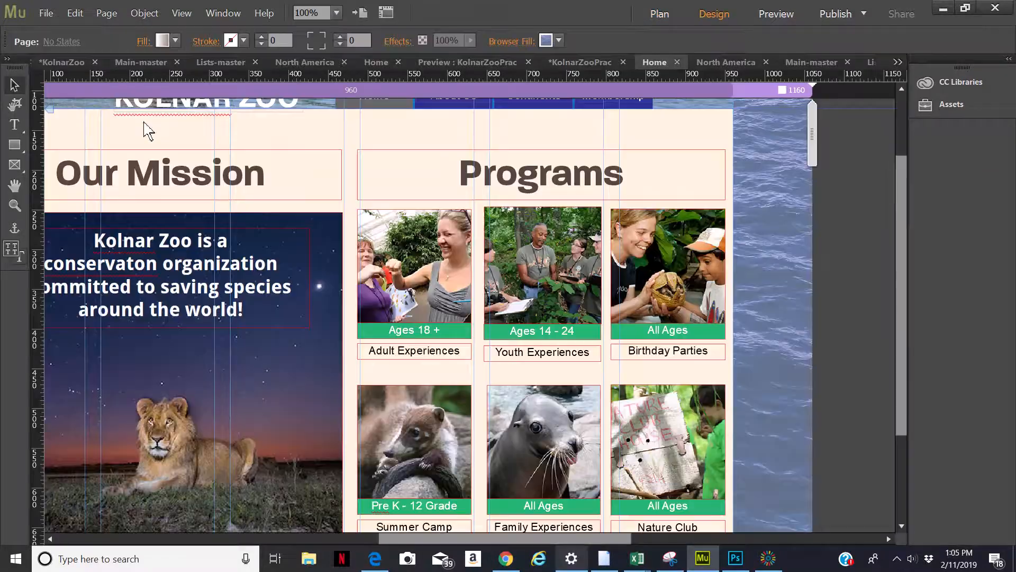
click(774, 14)
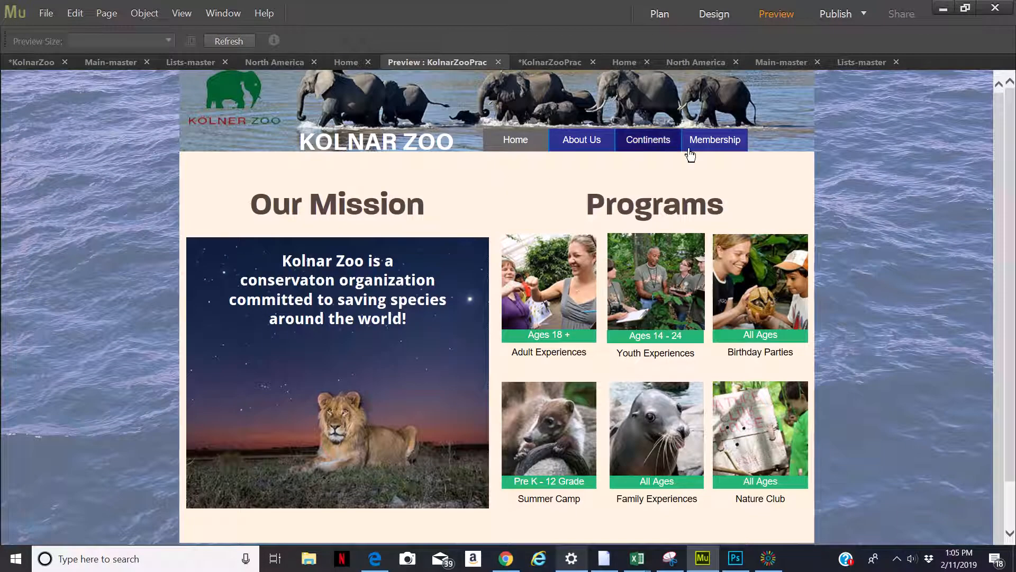
scroll(576, 521, down, 1)
scroll(574, 520, down, 1)
scroll(567, 517, up, 2)
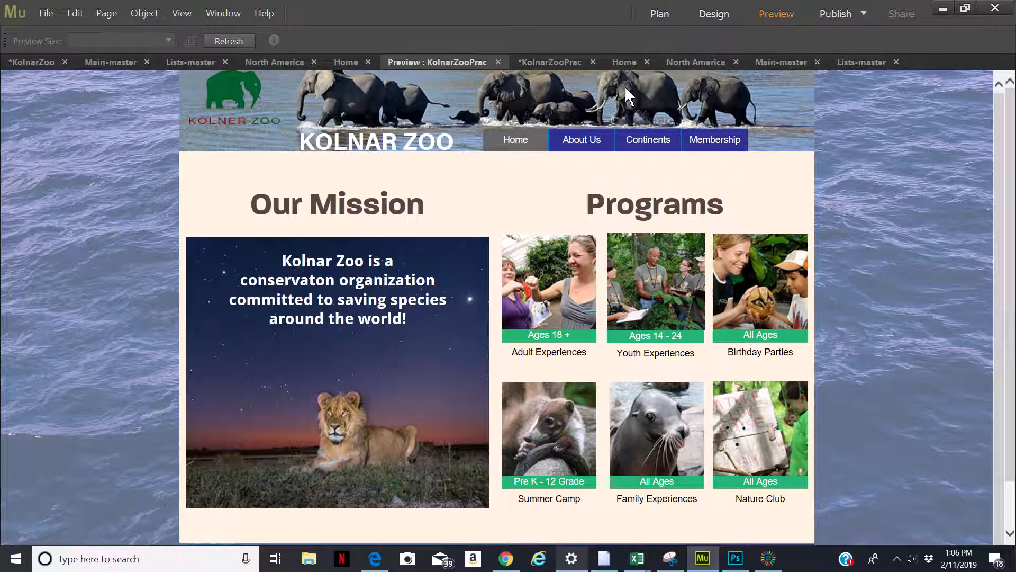
click(659, 15)
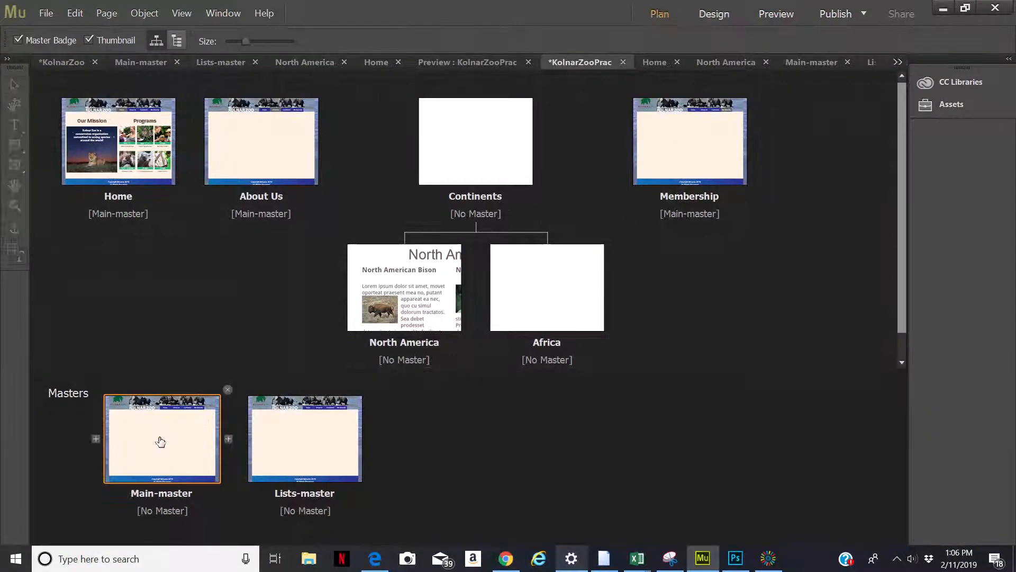
Open Main-master and set the page's gradient fill start color to light blue CCE8FF
double_click(160, 441)
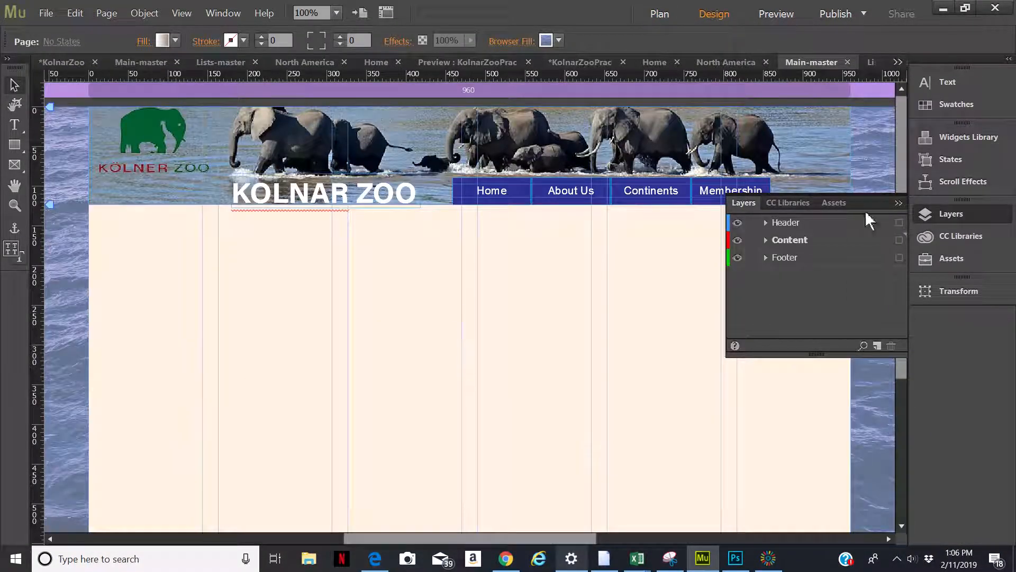
click(805, 243)
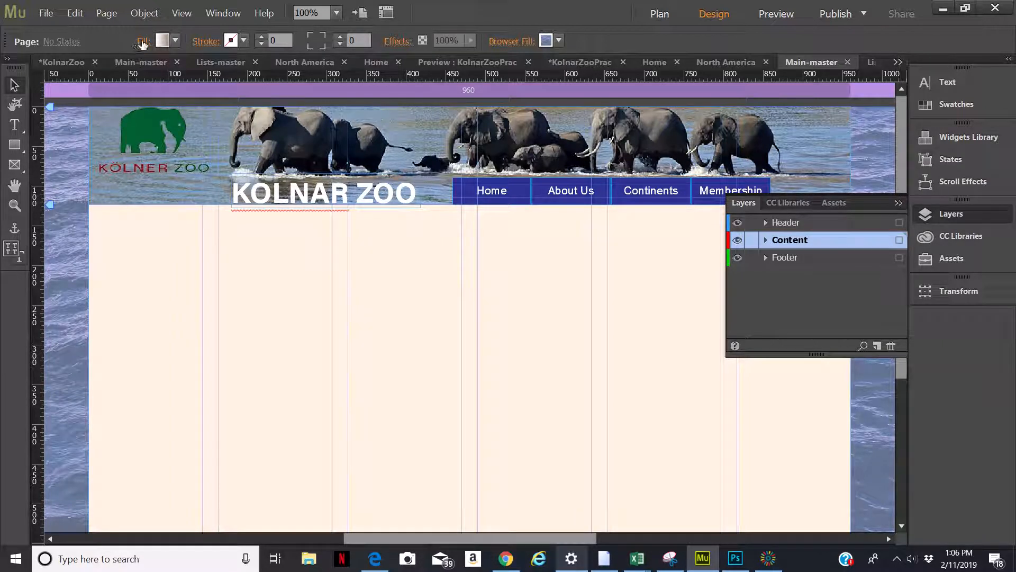
click(143, 43)
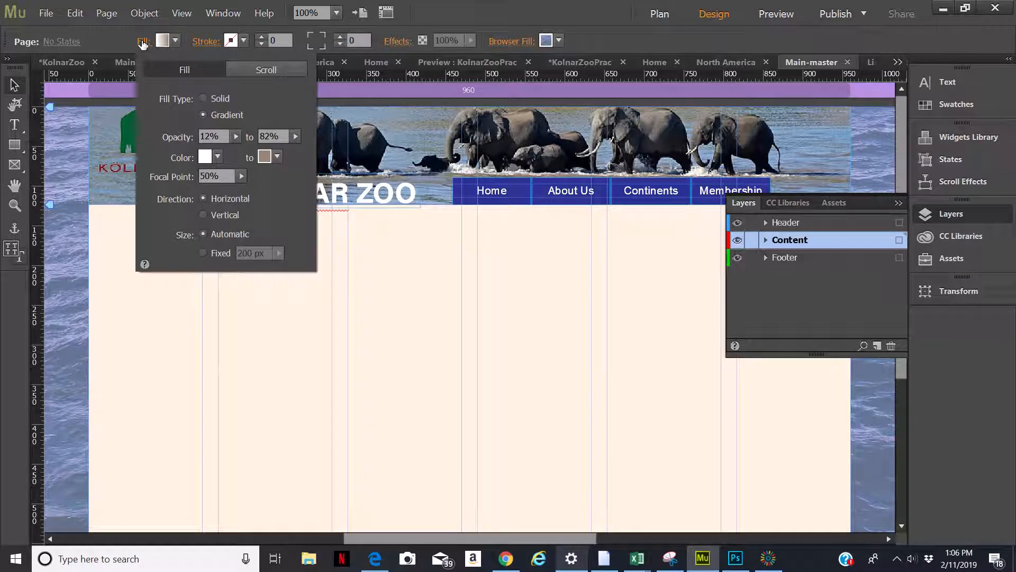
click(217, 157)
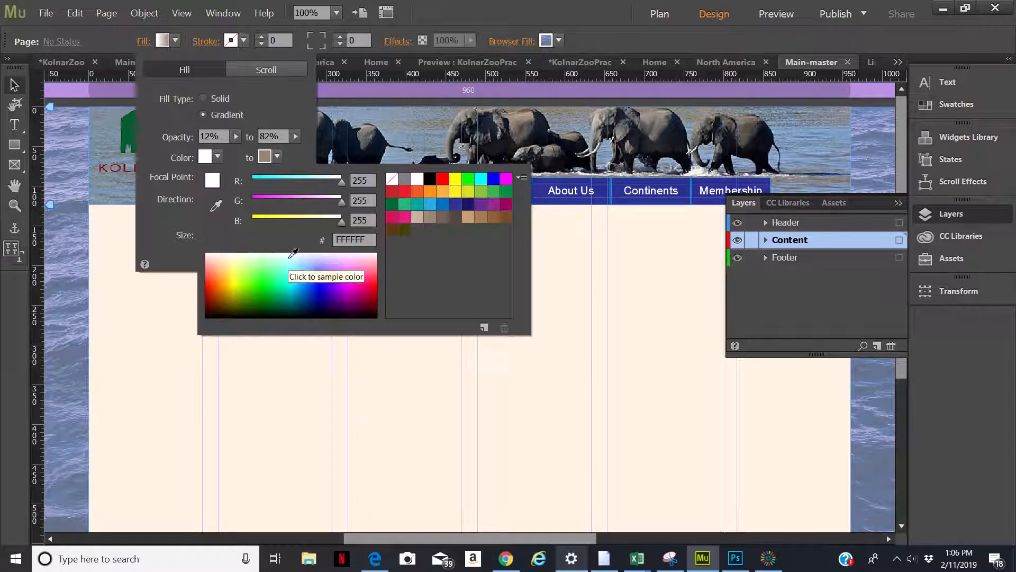
click(289, 256)
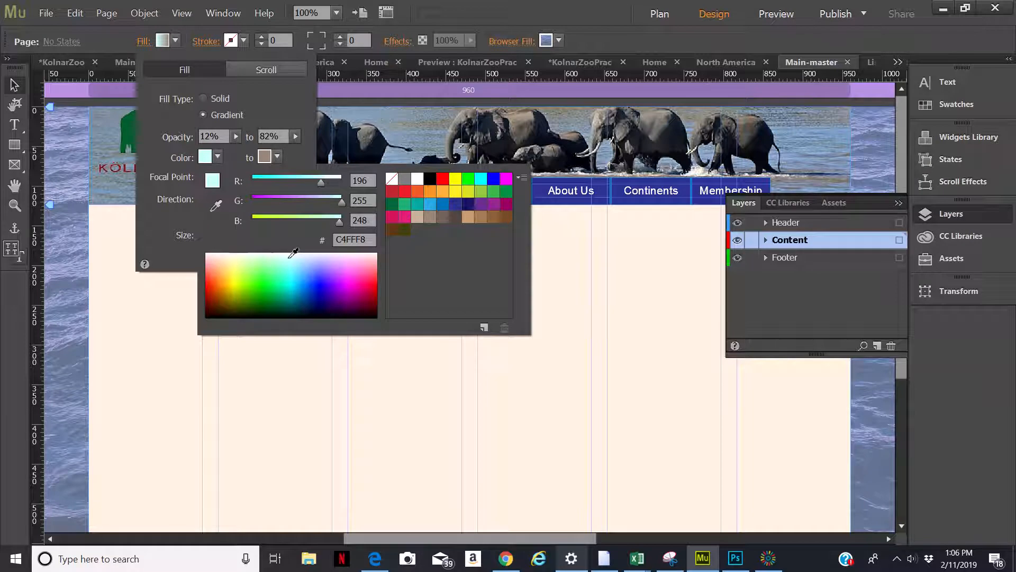
click(291, 264)
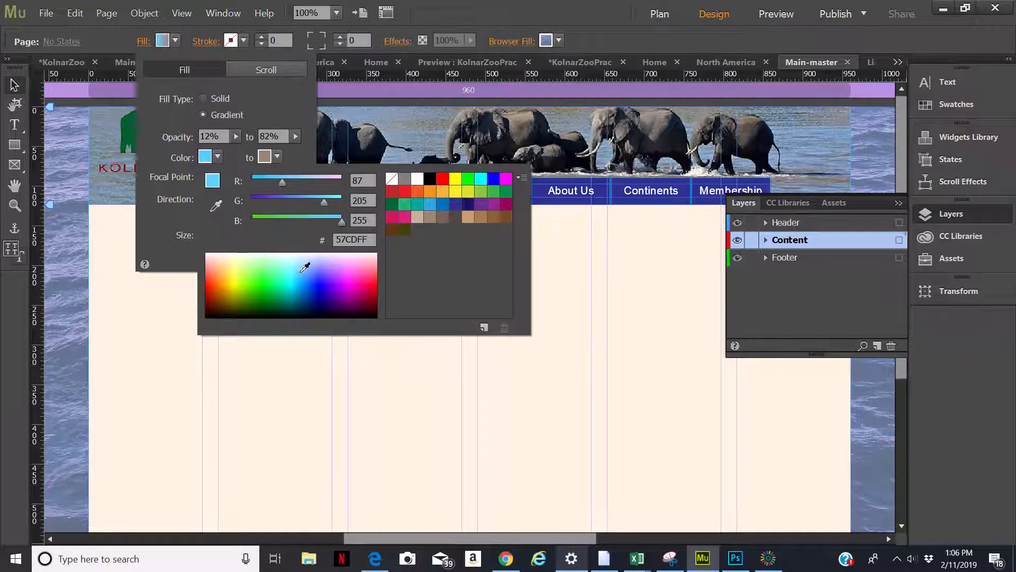
click(306, 258)
click(304, 258)
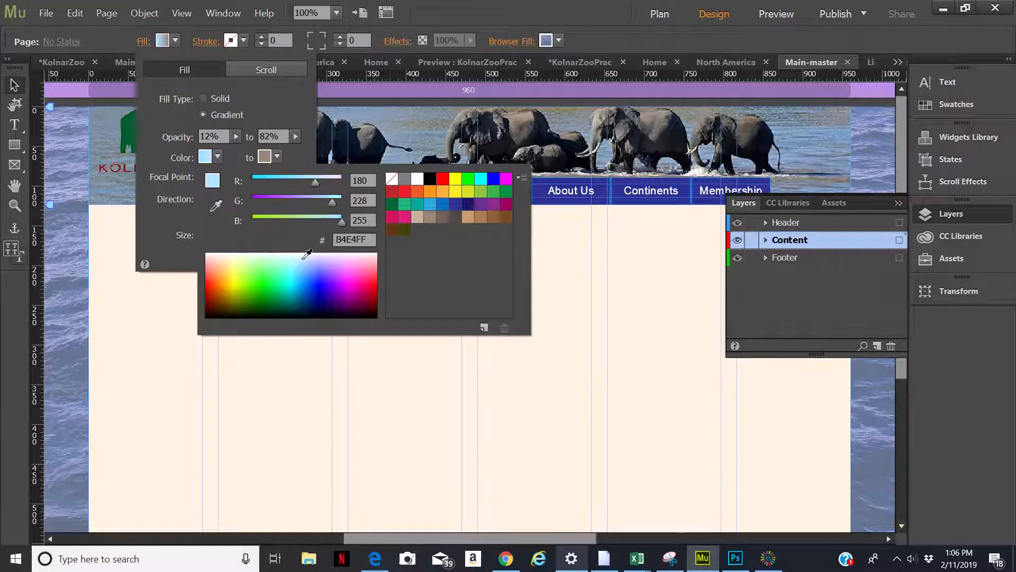
click(306, 256)
click(306, 255)
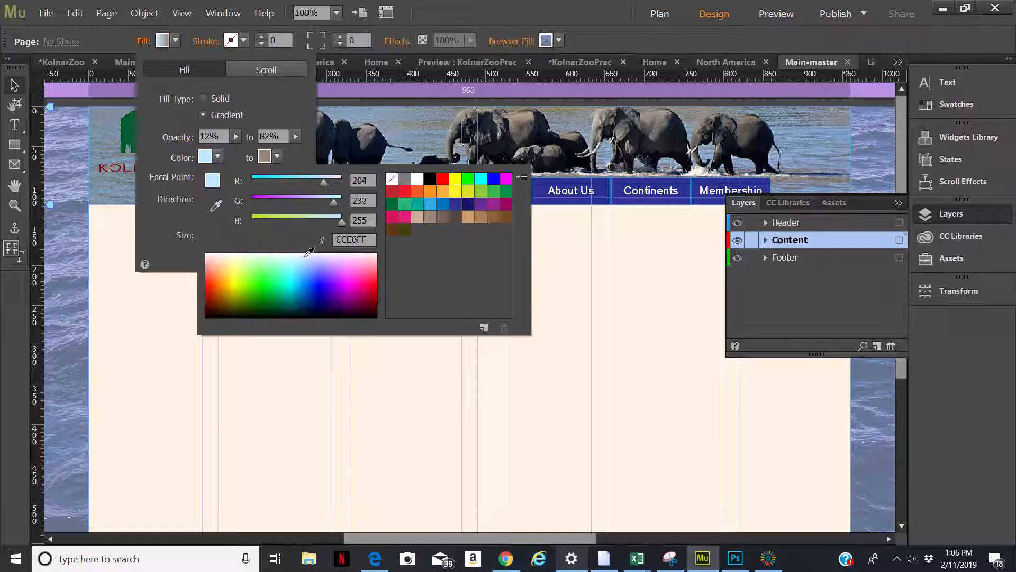
Set the page's gradient fill end color to cyan 6BF4FF and close the fill settings
click(278, 157)
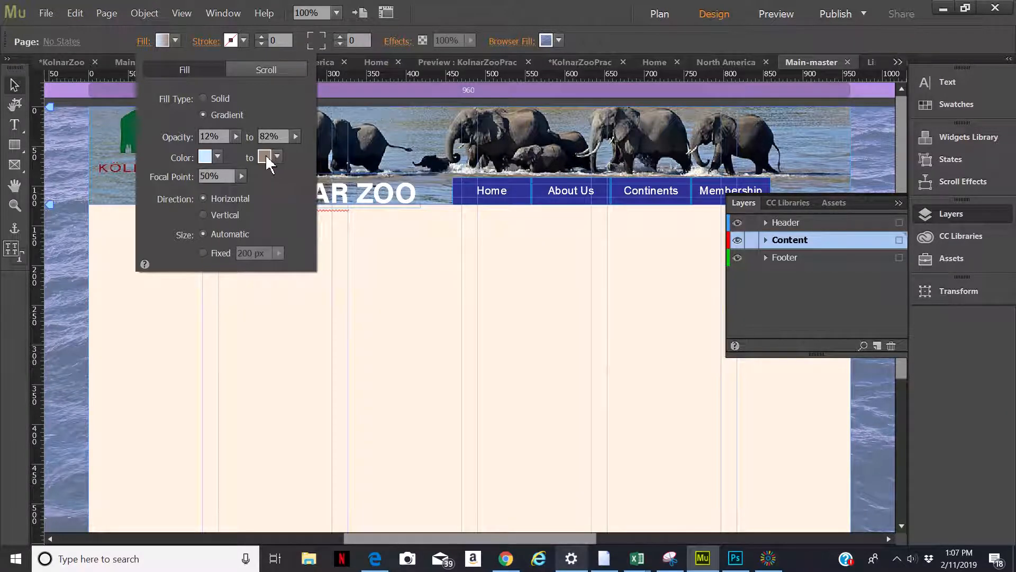
click(277, 157)
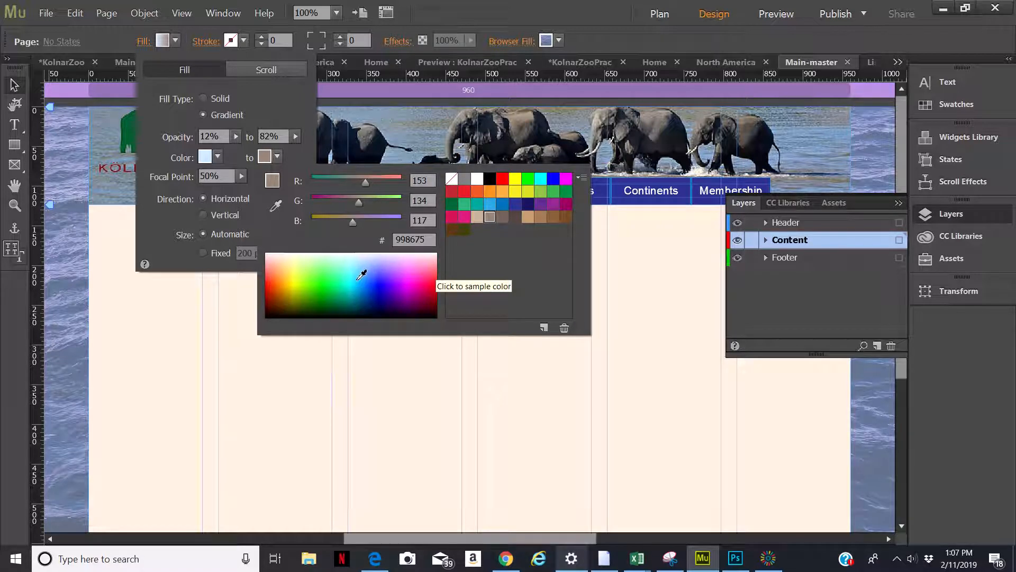
click(362, 274)
click(359, 266)
click(358, 265)
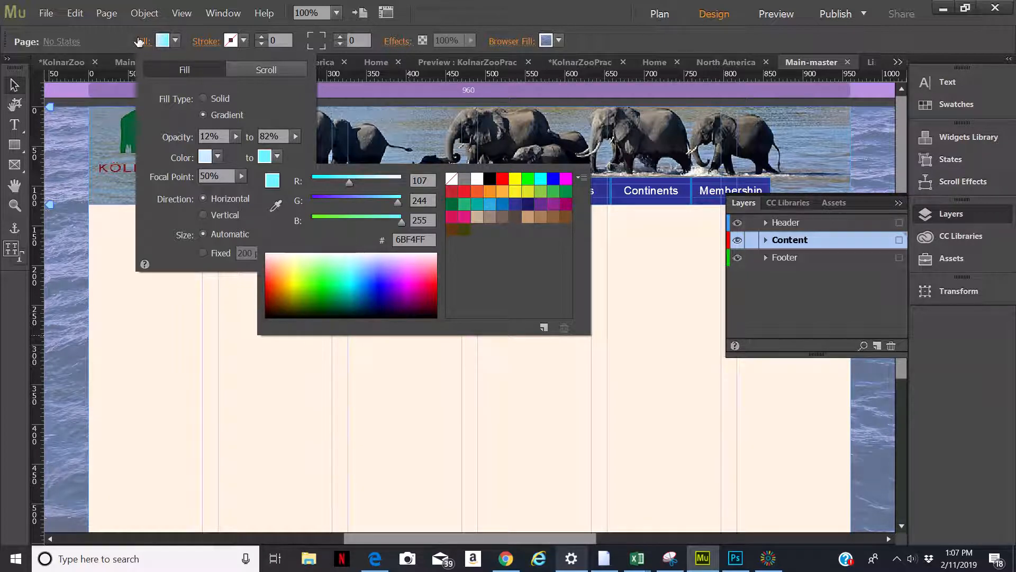
click(185, 356)
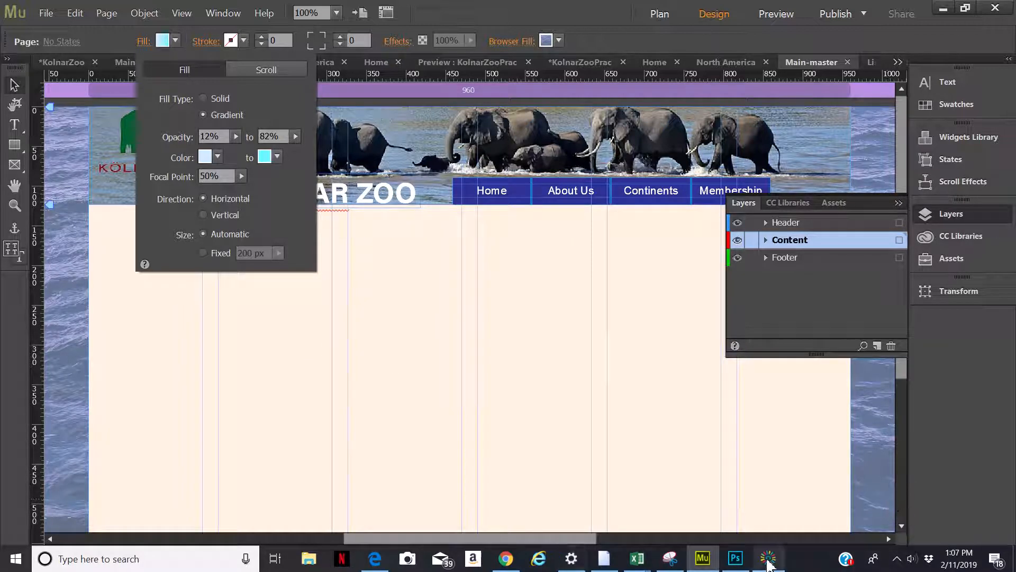
click(768, 558)
click(922, 531)
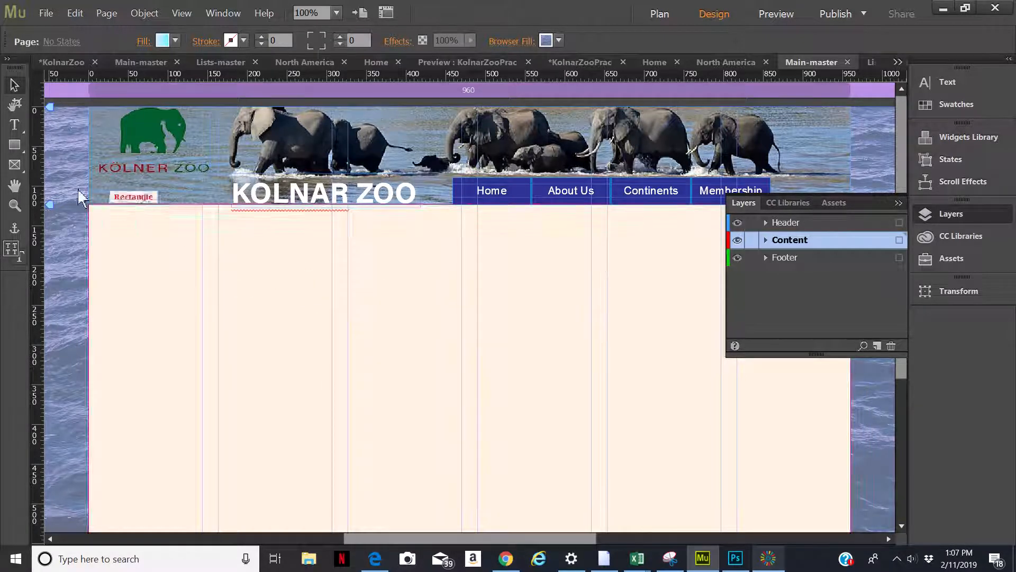
Select the content rectangle, switch its fill to Gradient, and set the start color to a very pale blue
click(123, 317)
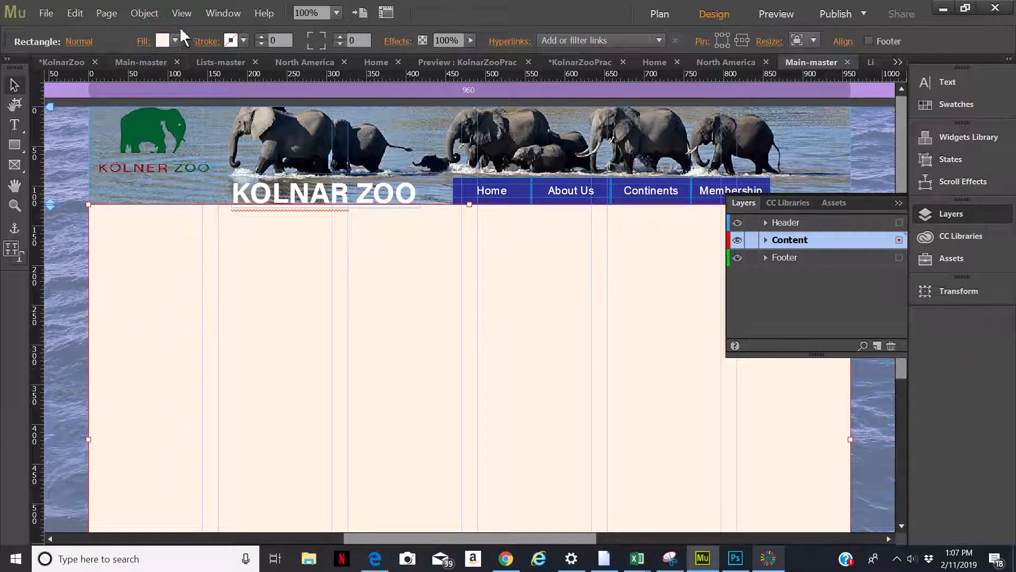
click(148, 41)
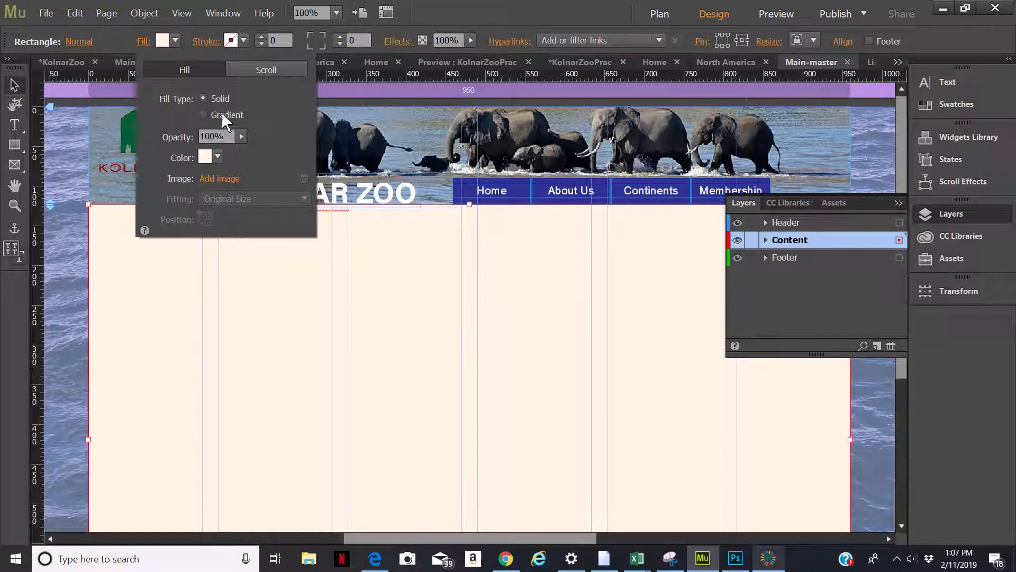
click(204, 115)
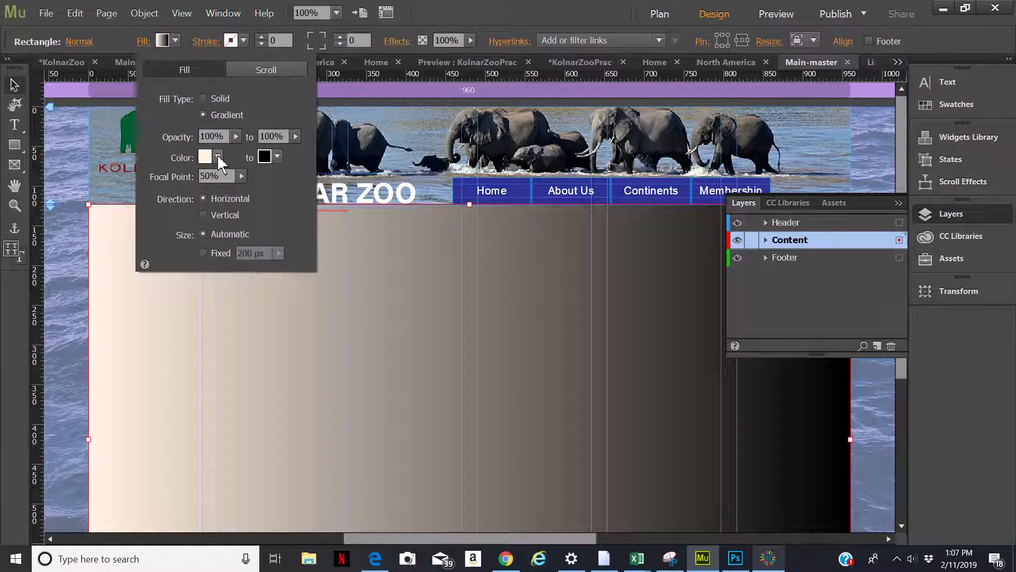
click(218, 157)
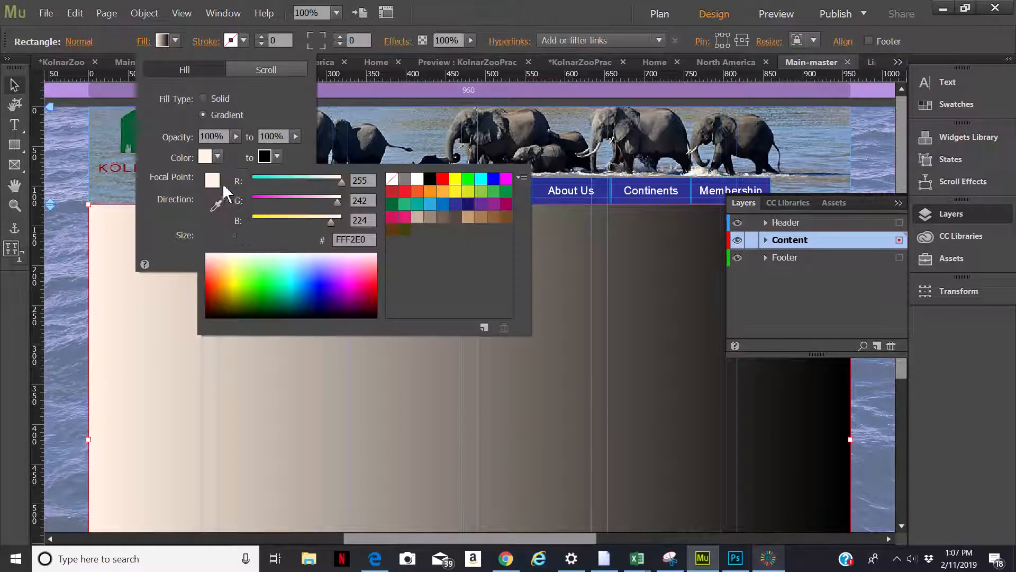
click(293, 267)
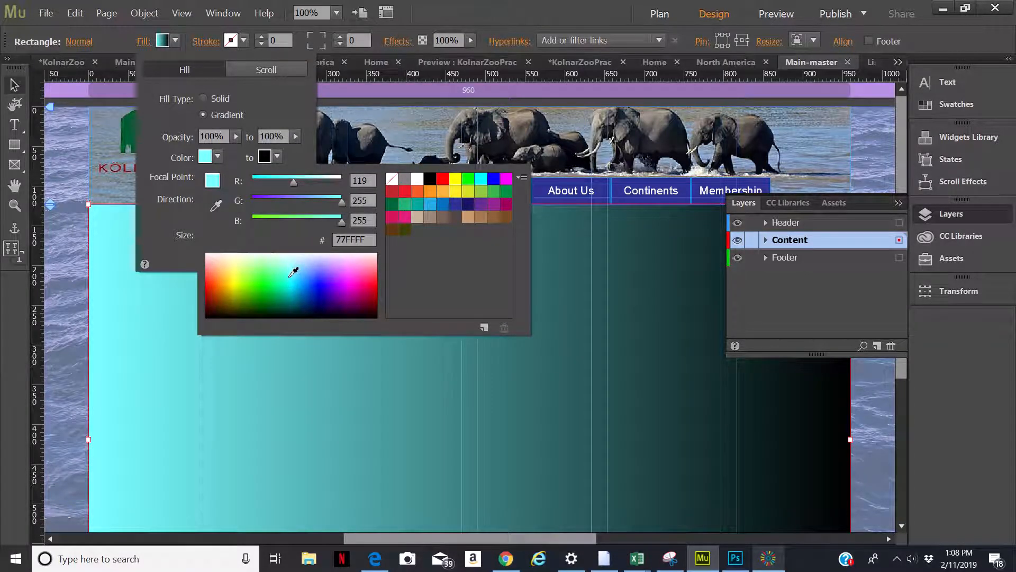
click(290, 275)
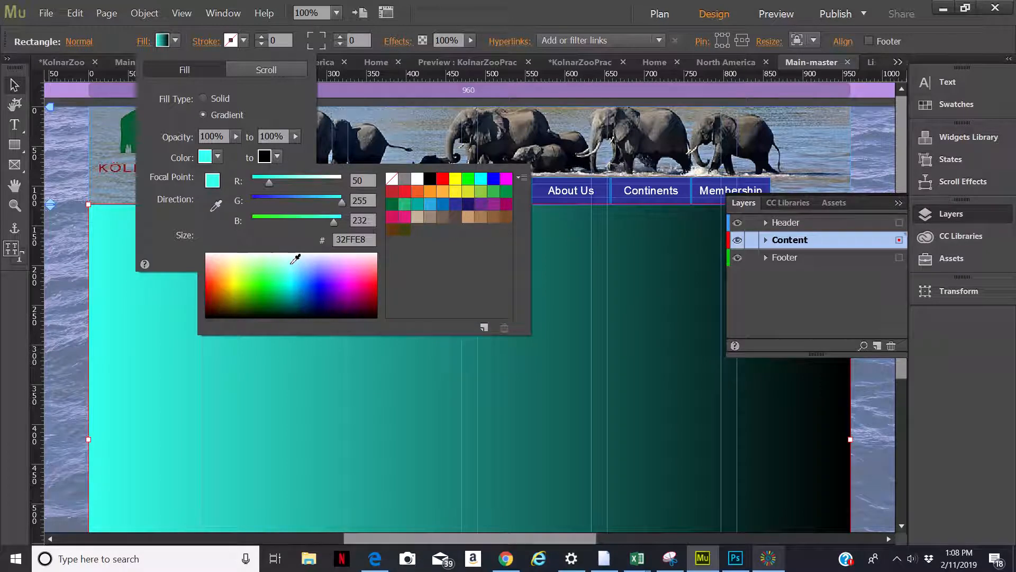
click(298, 262)
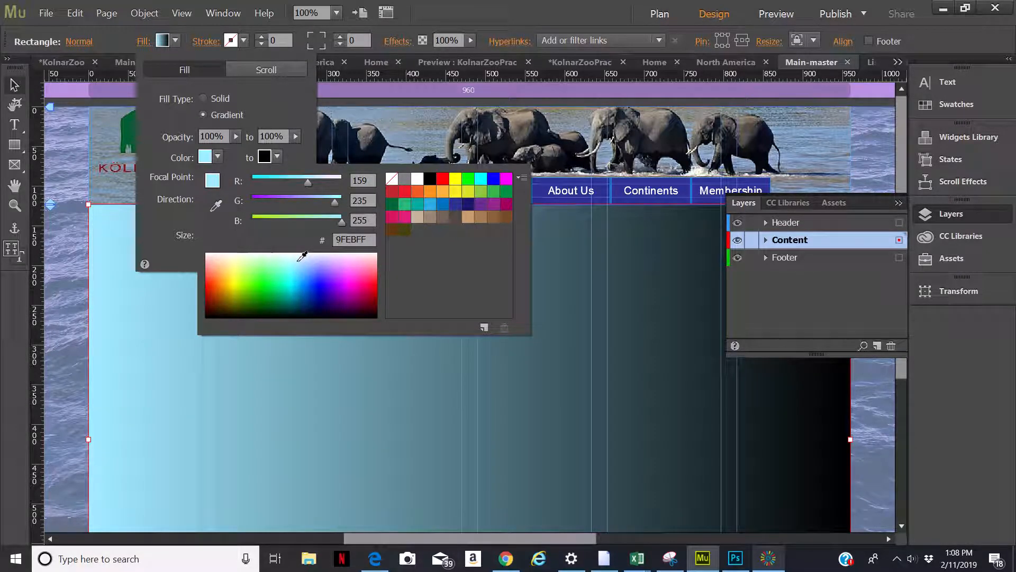
click(300, 254)
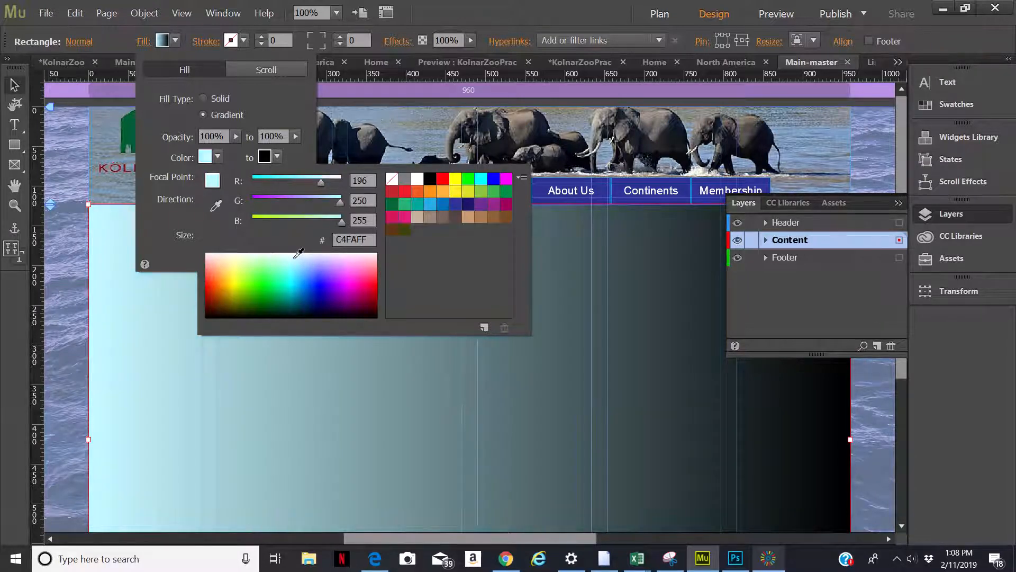
click(299, 252)
click(299, 249)
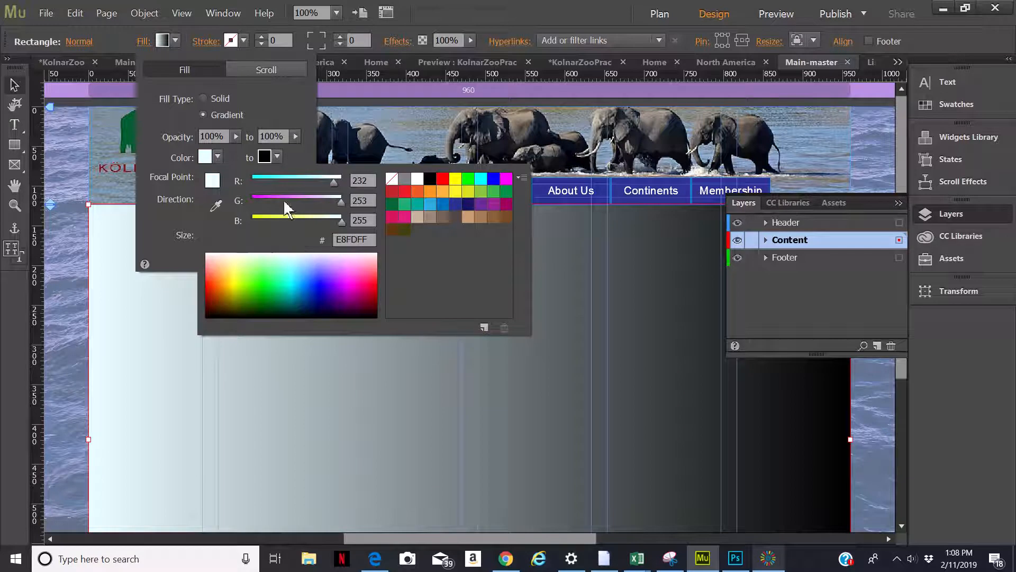
Set the content rectangle's gradient end color to a light cyan
click(275, 158)
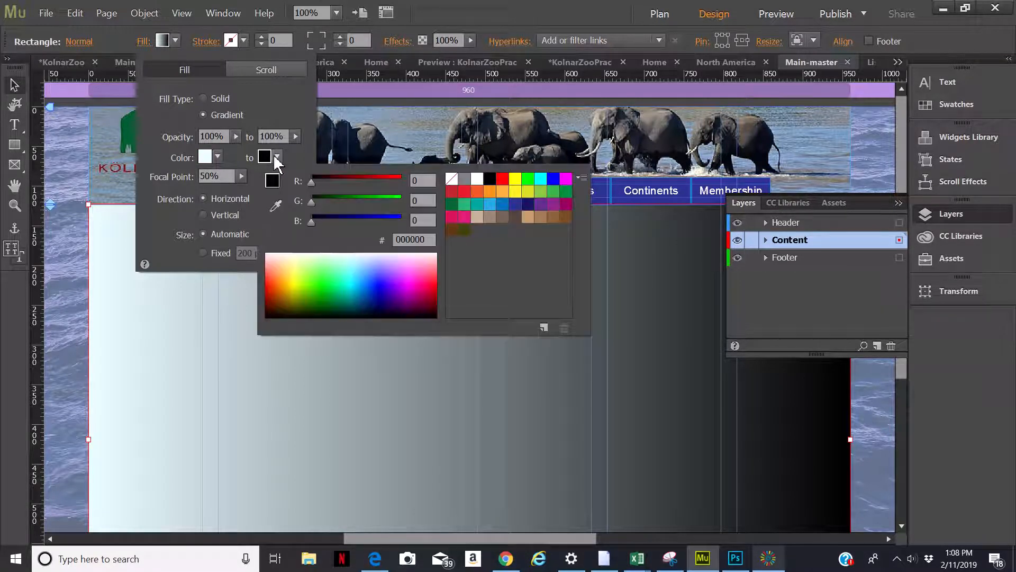
click(356, 256)
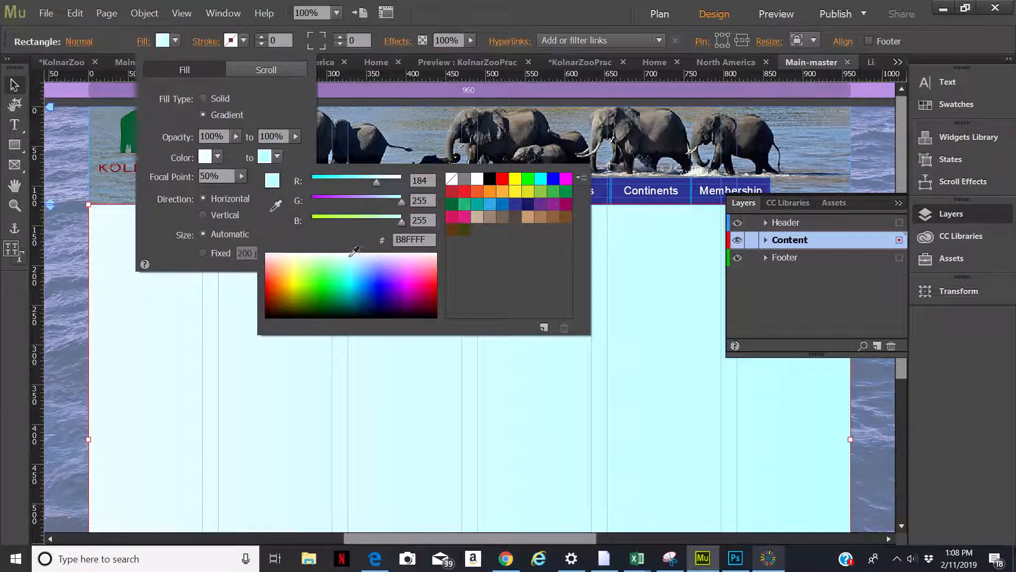
click(354, 255)
click(341, 246)
click(341, 245)
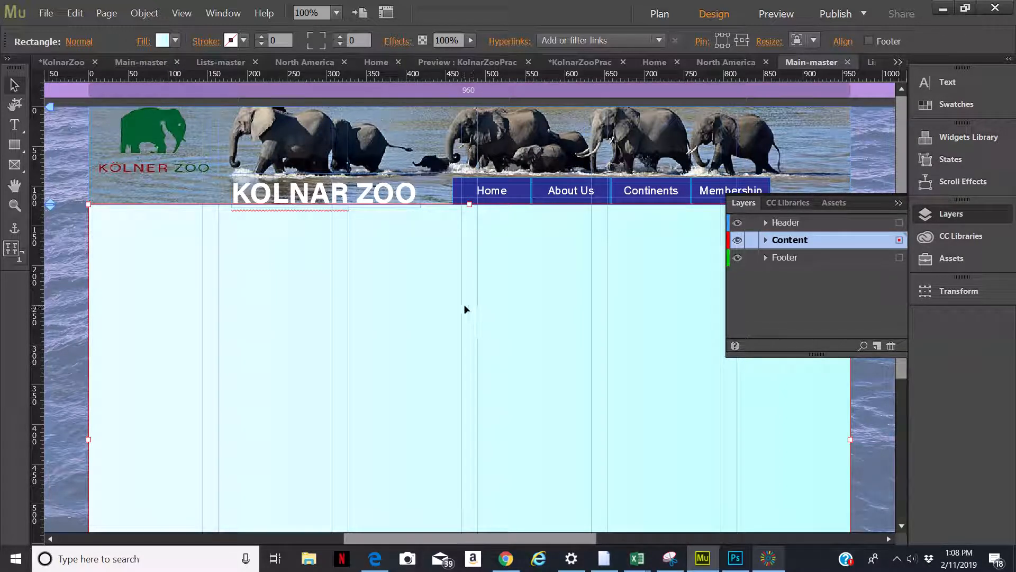
Duplicate Main-master in the site plan
click(657, 14)
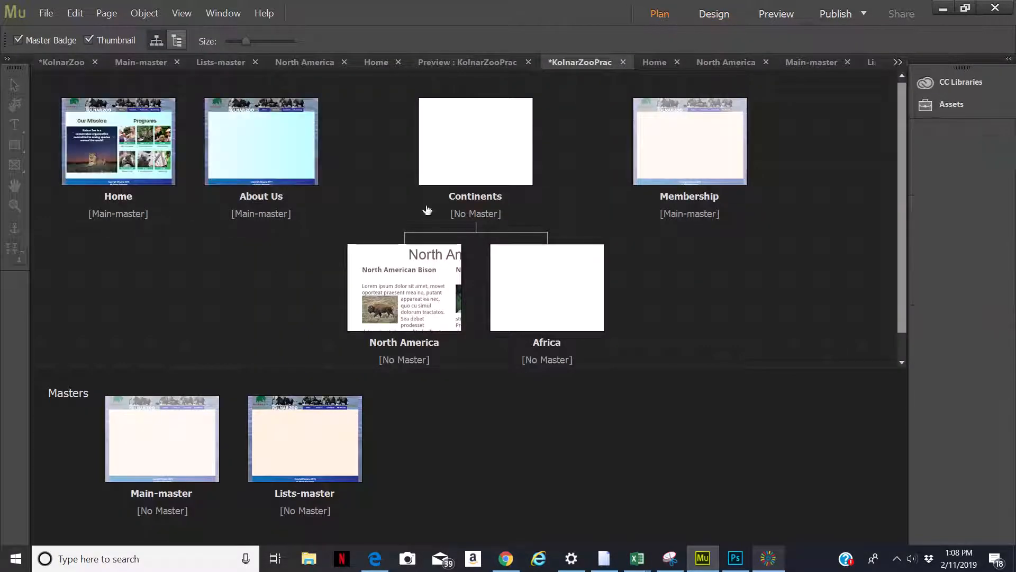
mouse_move(198, 452)
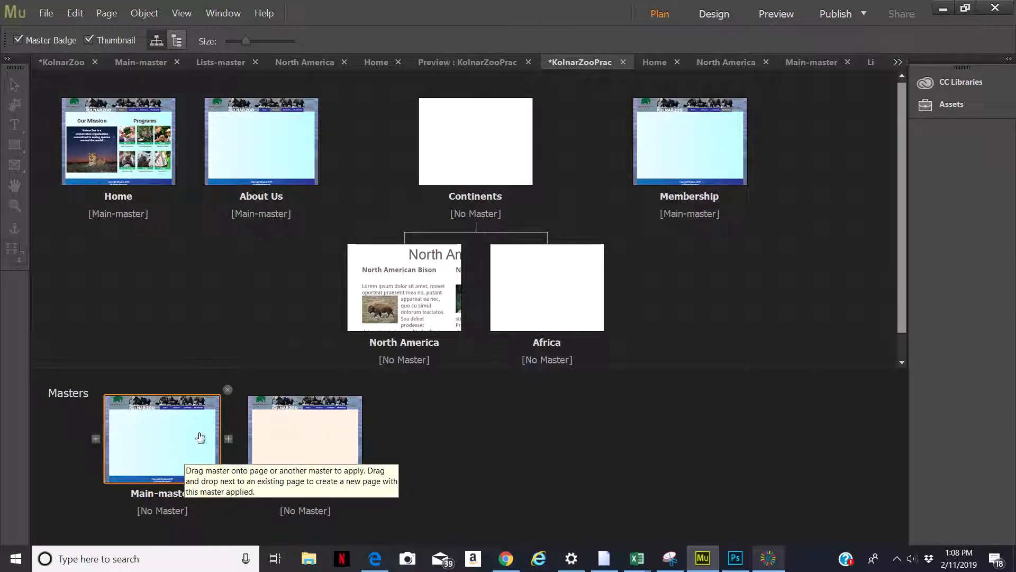
right_click(172, 448)
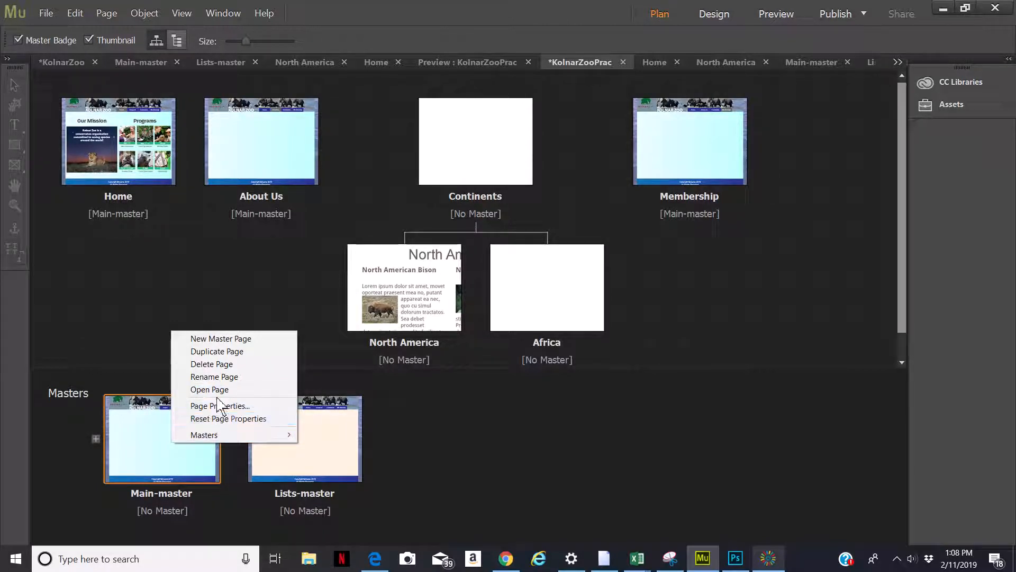
click(227, 352)
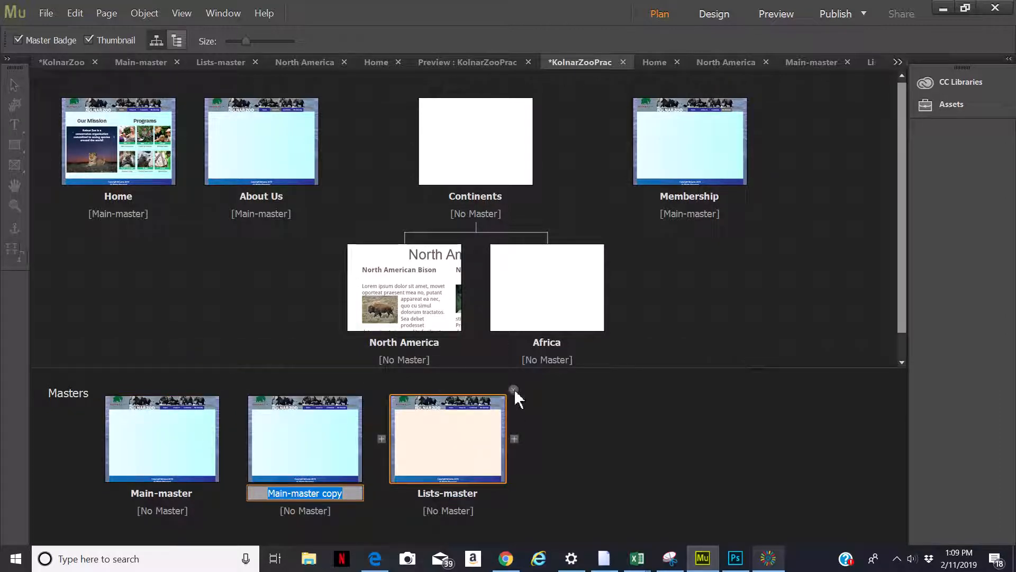
Delete the old Lists-master and rename the Main-master copy to Lists-master
click(514, 389)
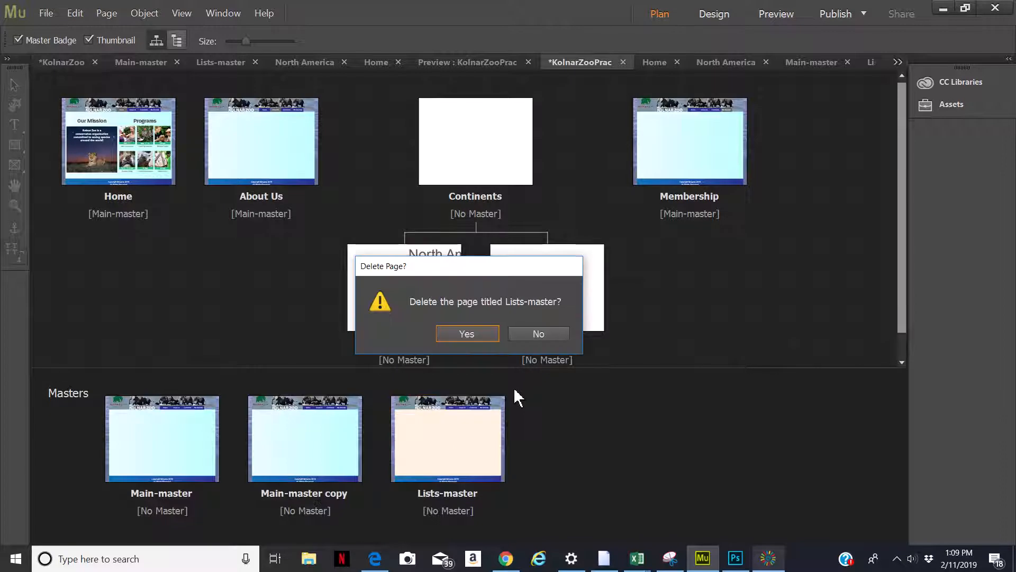
click(484, 338)
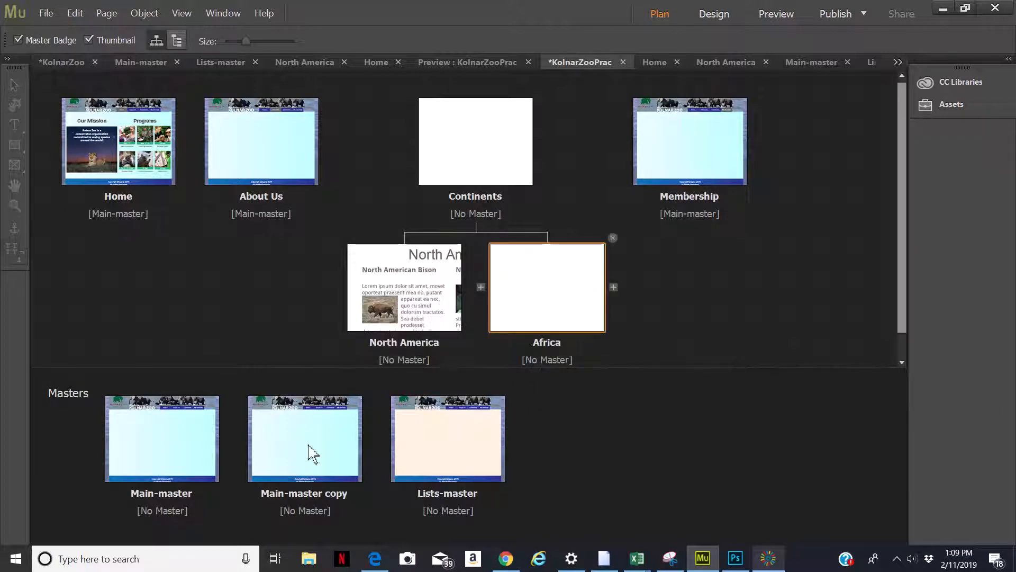
double_click(291, 494)
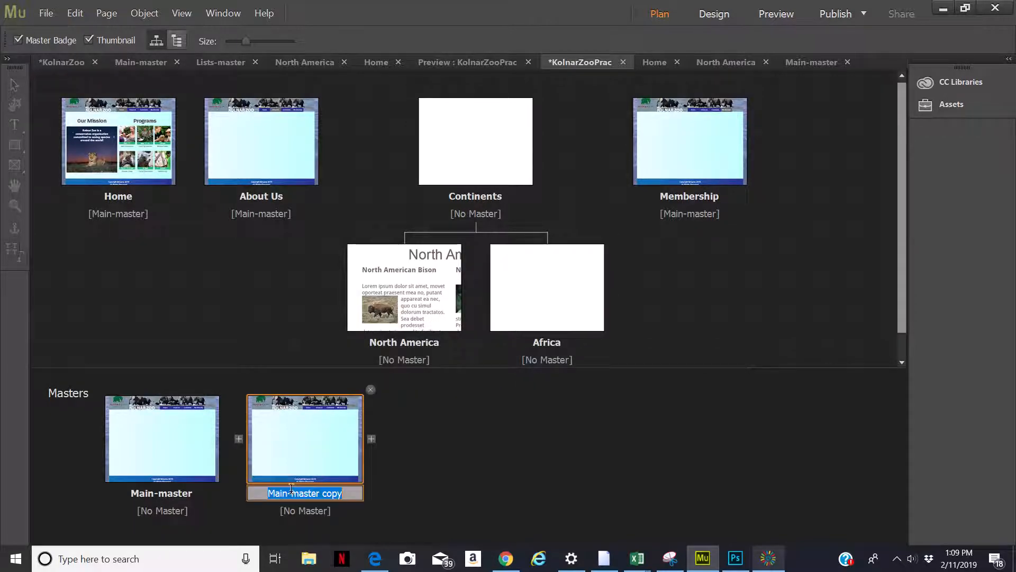
text(List)
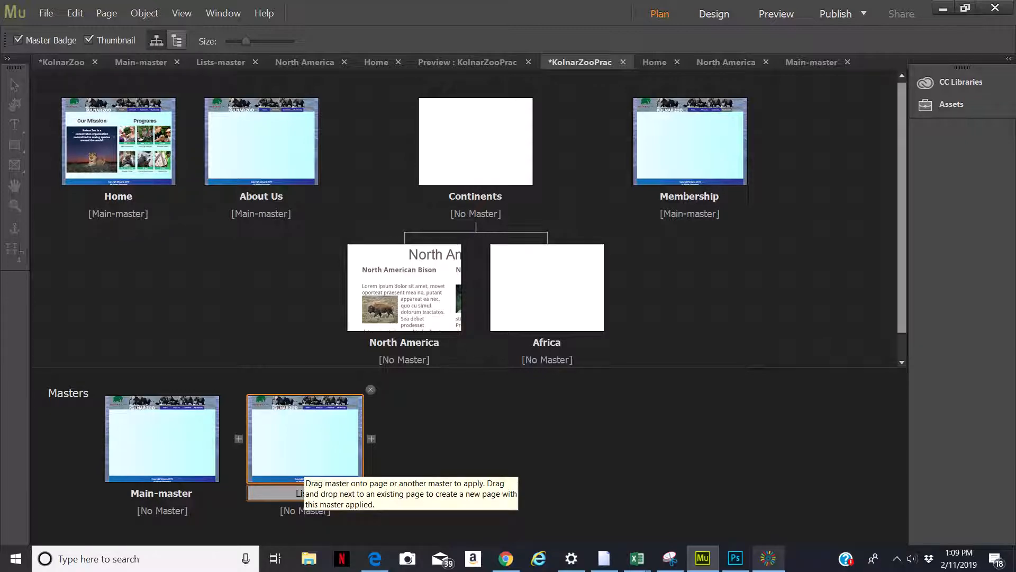
text(s-master)
key(Return)
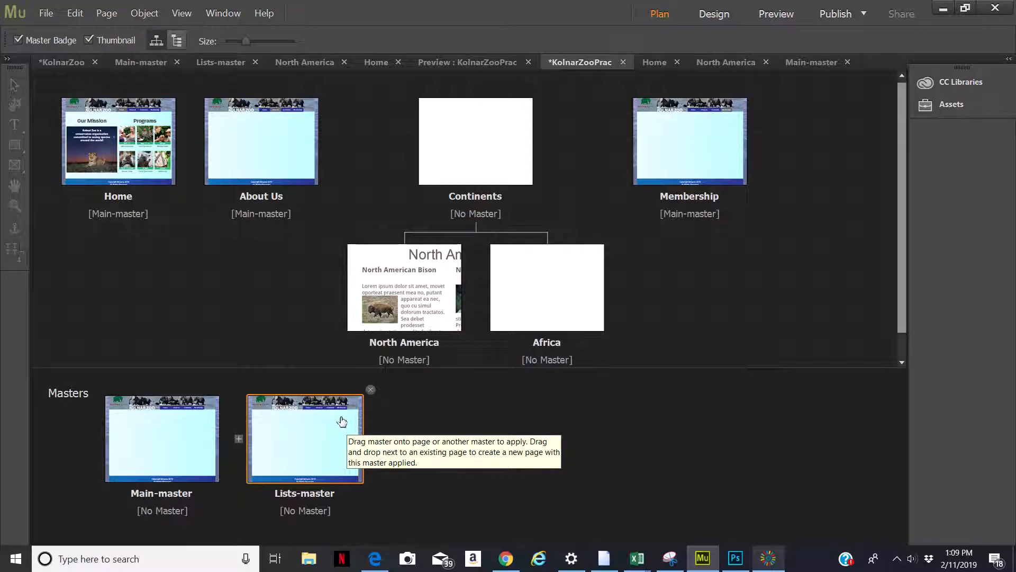
Set the new Lists-master's page layout to 3 columns
right_click(287, 435)
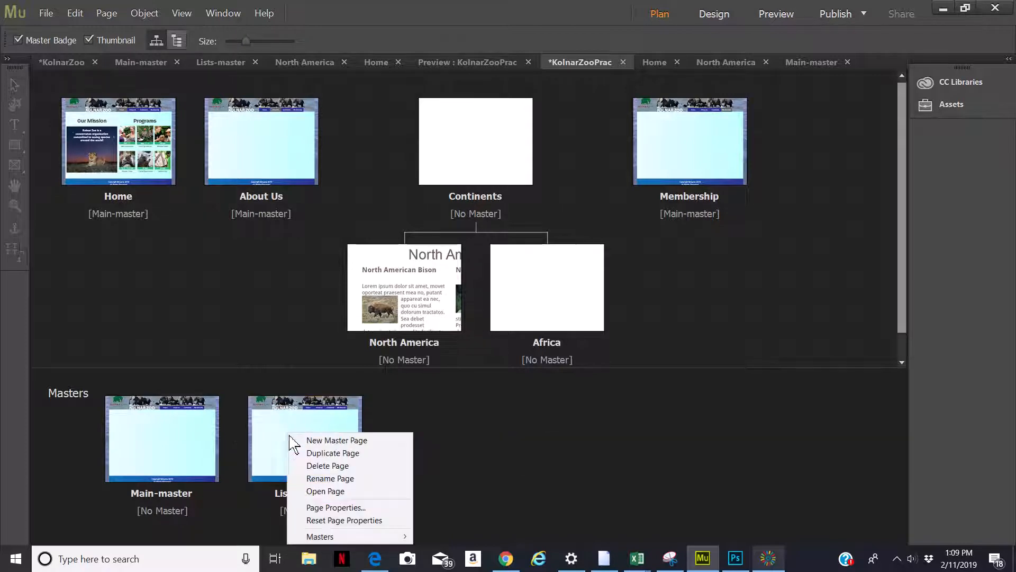
click(321, 508)
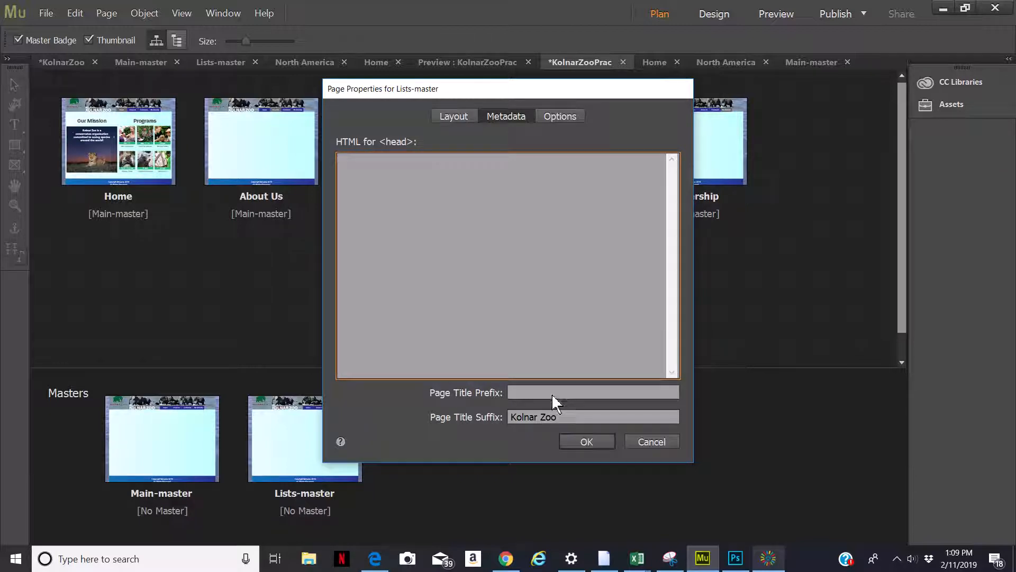
click(465, 123)
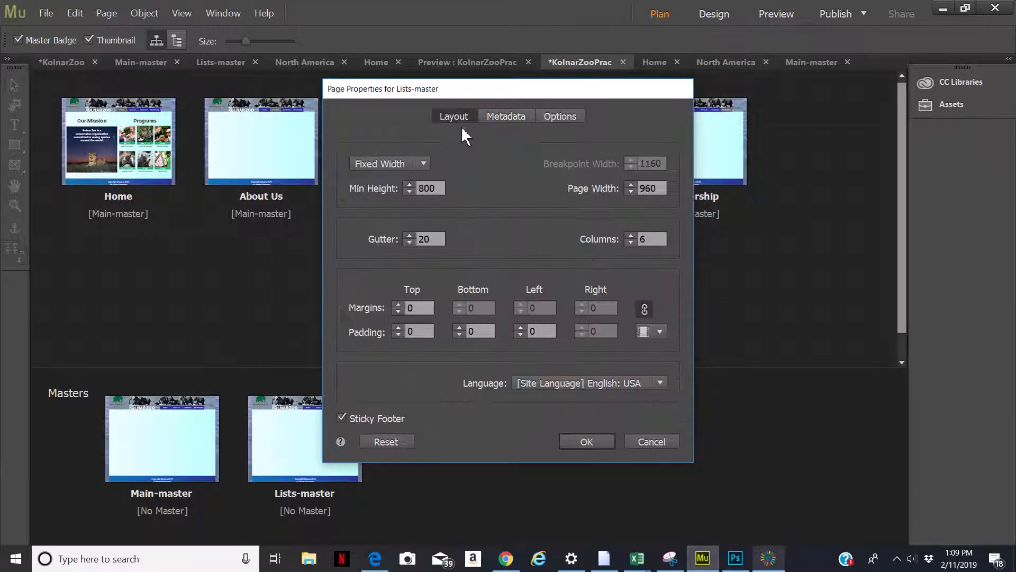
double_click(640, 238)
text(3)
click(587, 442)
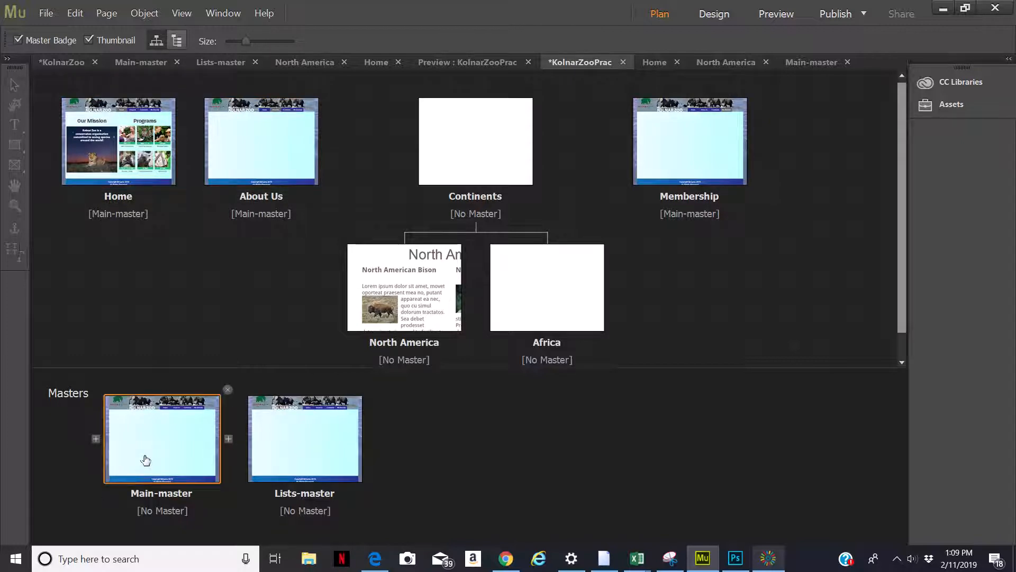
Apply Lists-master to the Continents, North America and Africa pages
drag(281, 456, 466, 153)
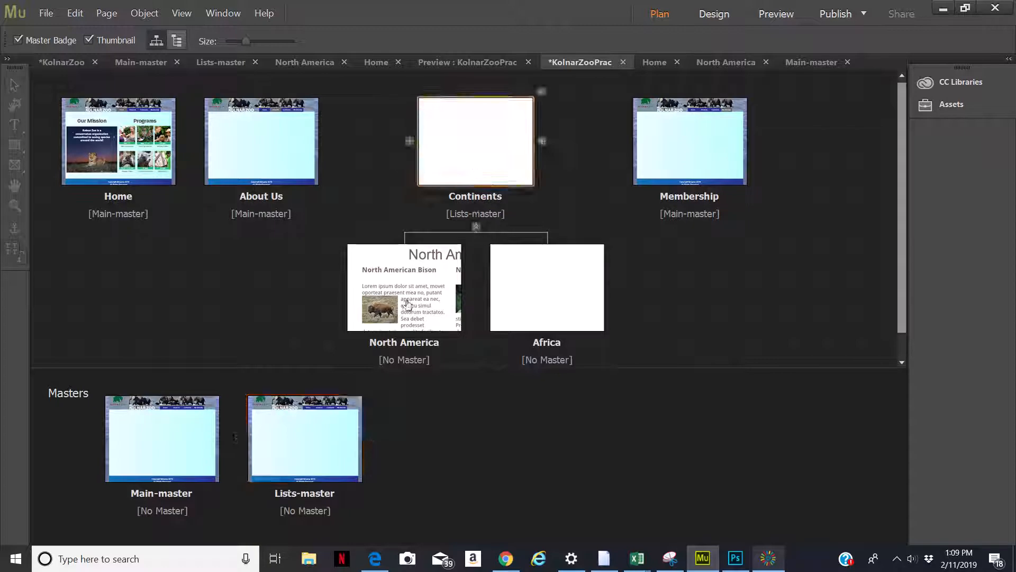
drag(306, 448, 411, 312)
drag(291, 461, 509, 333)
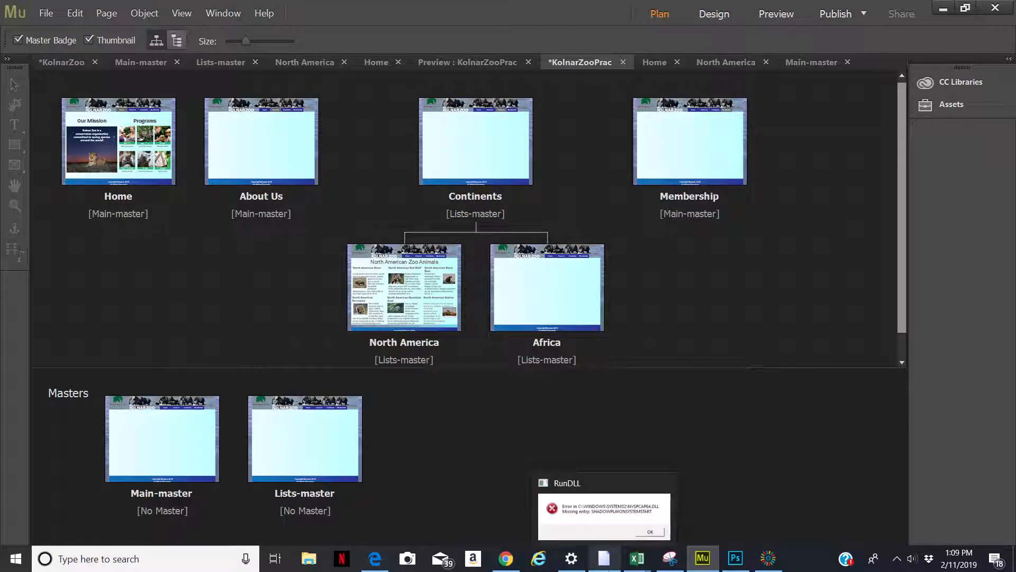
Open the North America and Home pages to review their appearance with the masters applied
double_click(399, 282)
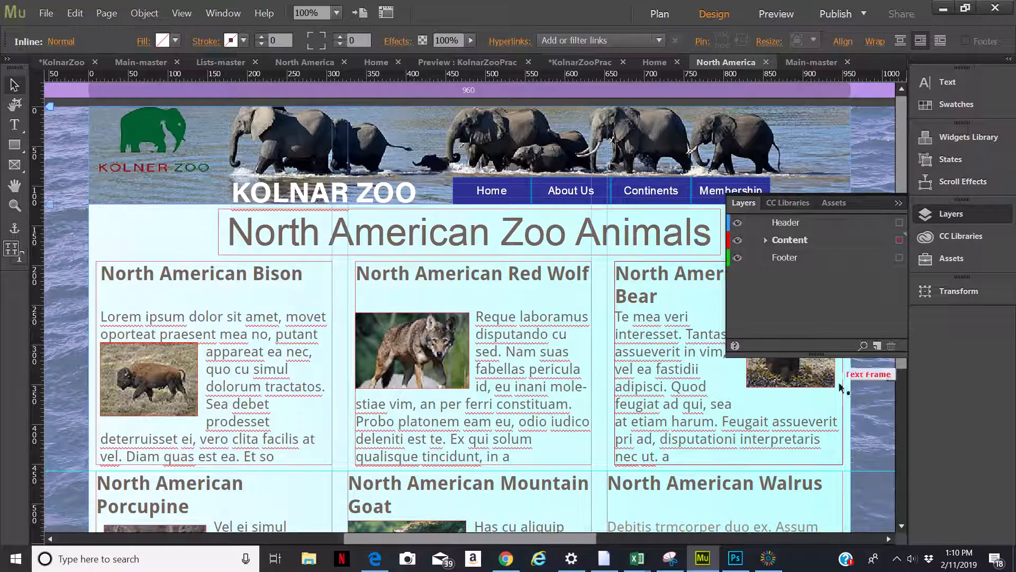
drag(903, 361, 889, 333)
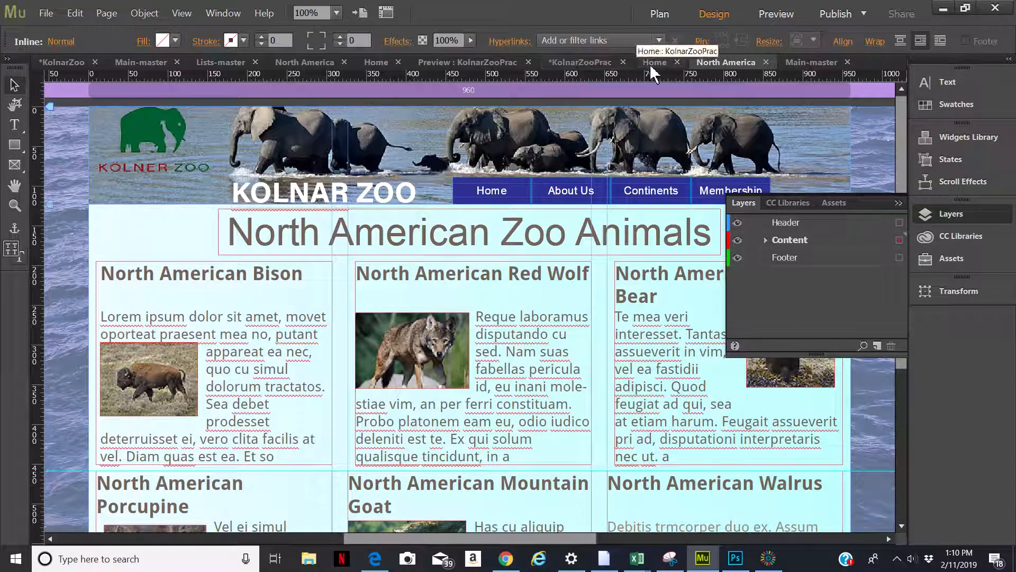
click(376, 62)
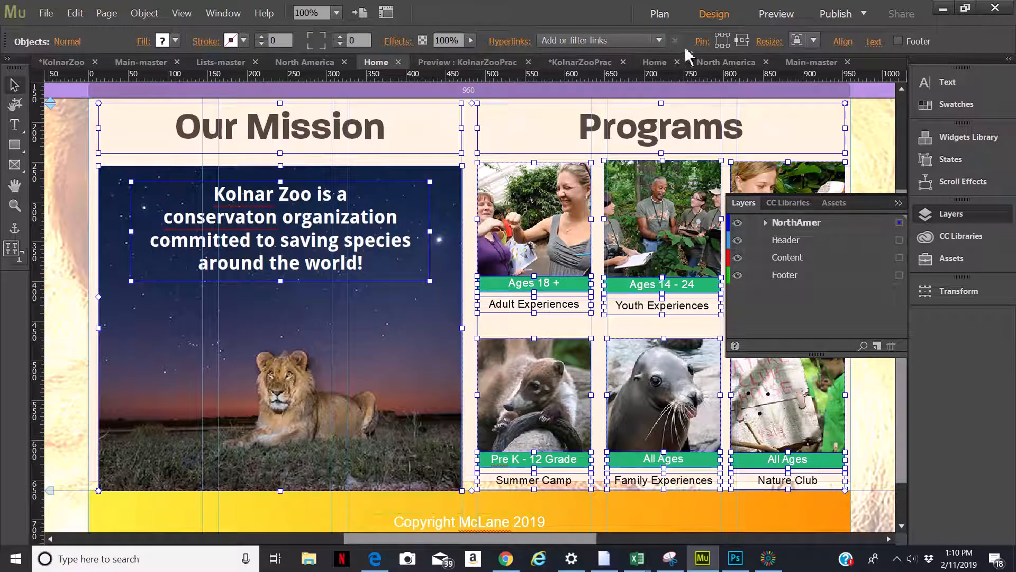
click(653, 62)
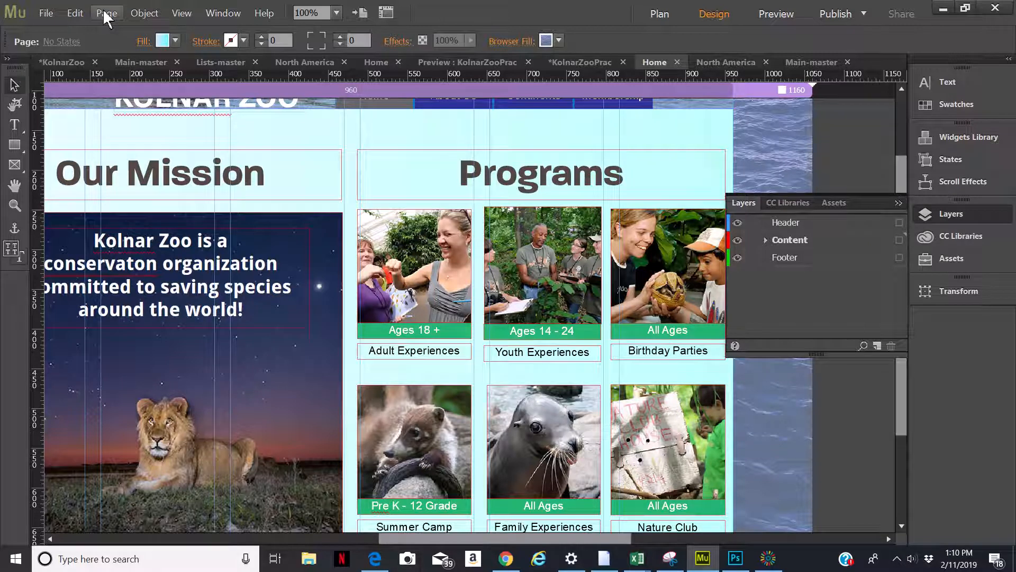
click(656, 16)
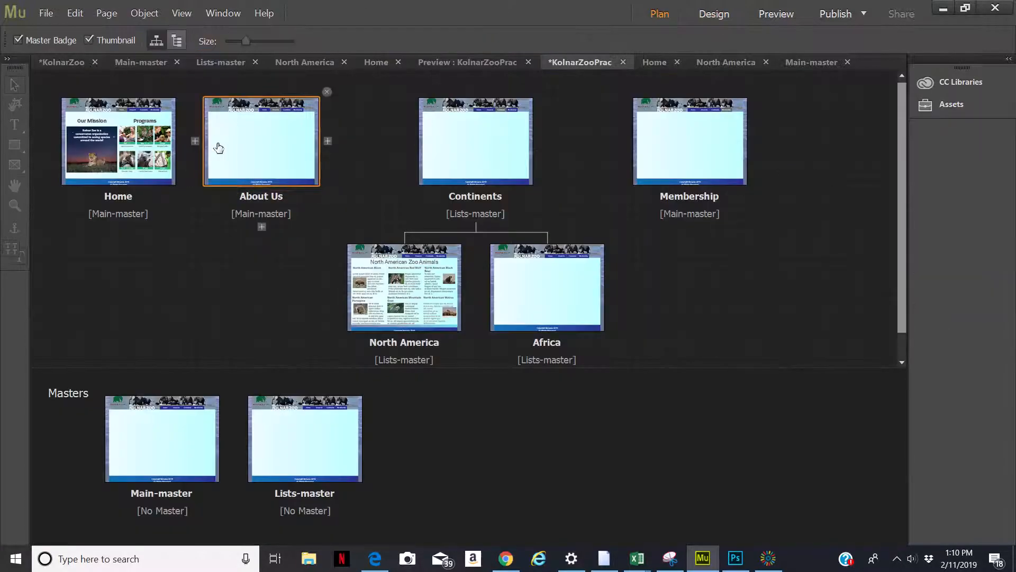
Give the Home page the metadata description "The Kolnar Zoo is made up of animals from six different contenents."
right_click(113, 127)
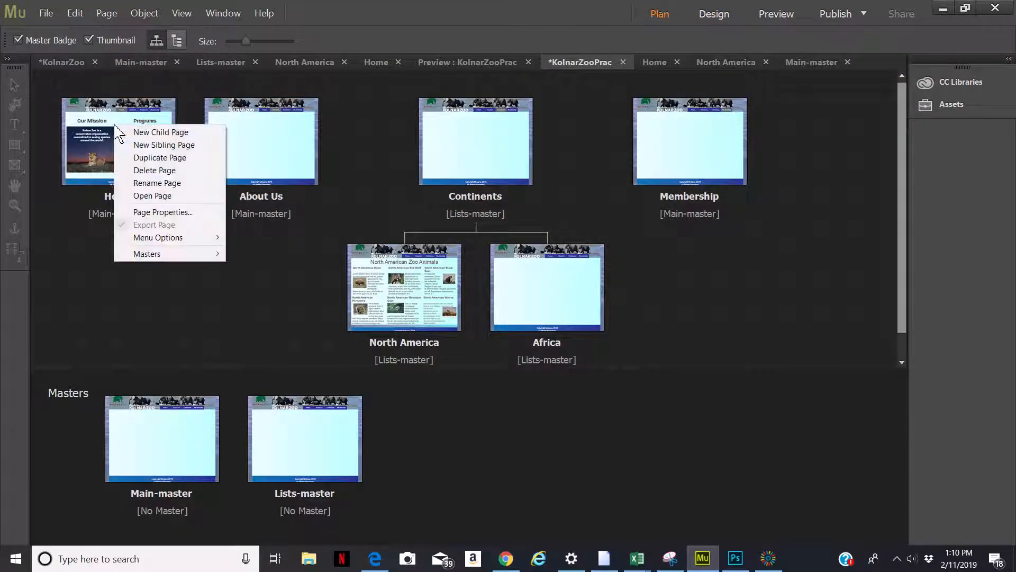
click(150, 212)
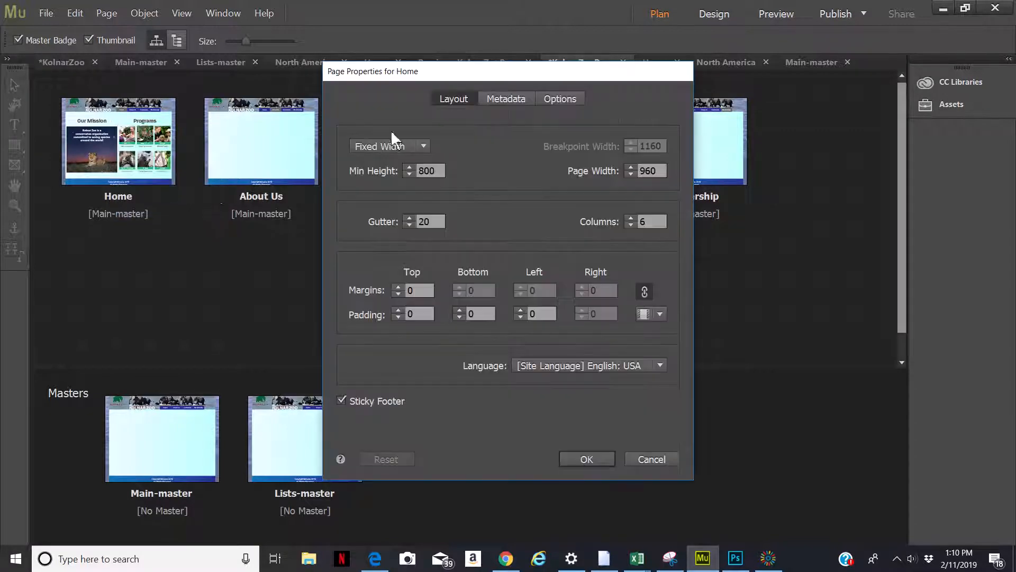
click(495, 97)
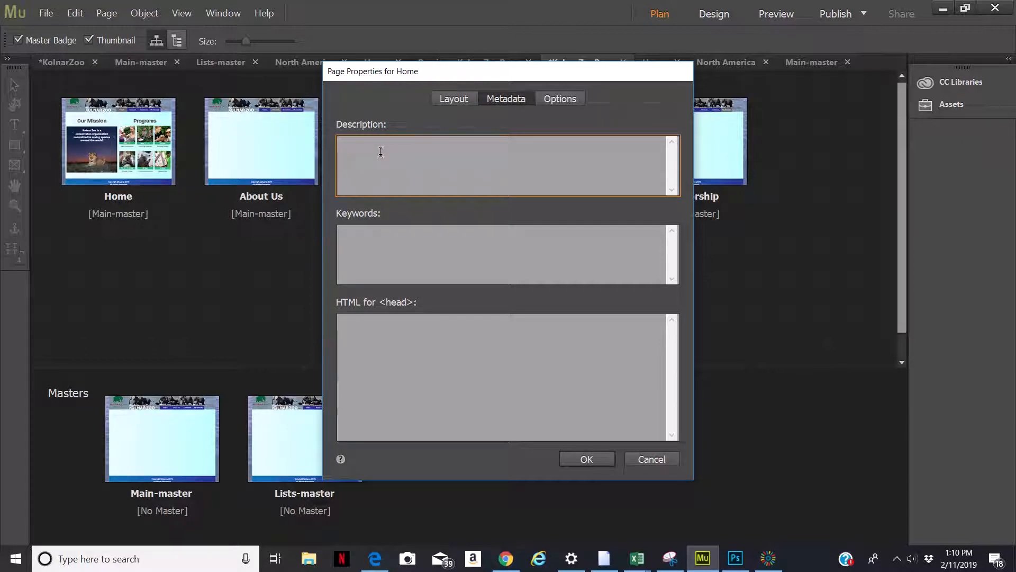
text(The Kolnar Zoo)
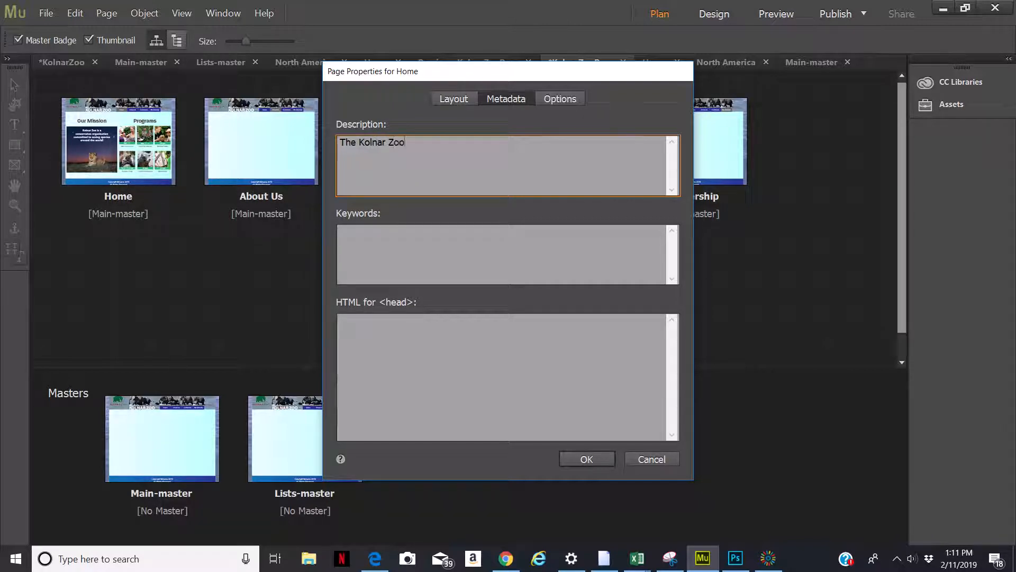
text(is made up of animals)
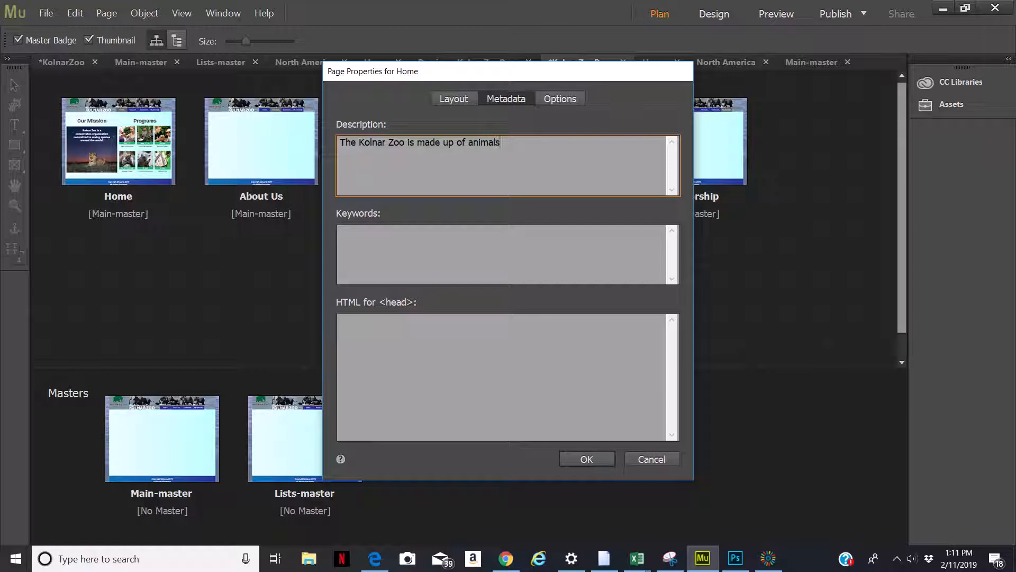
text( from six)
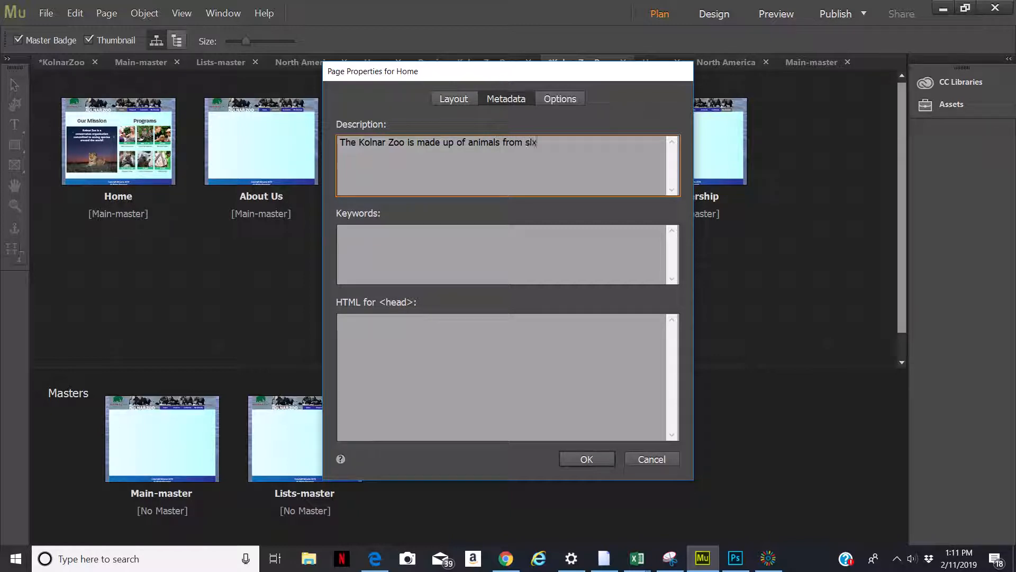
text( different contenents)
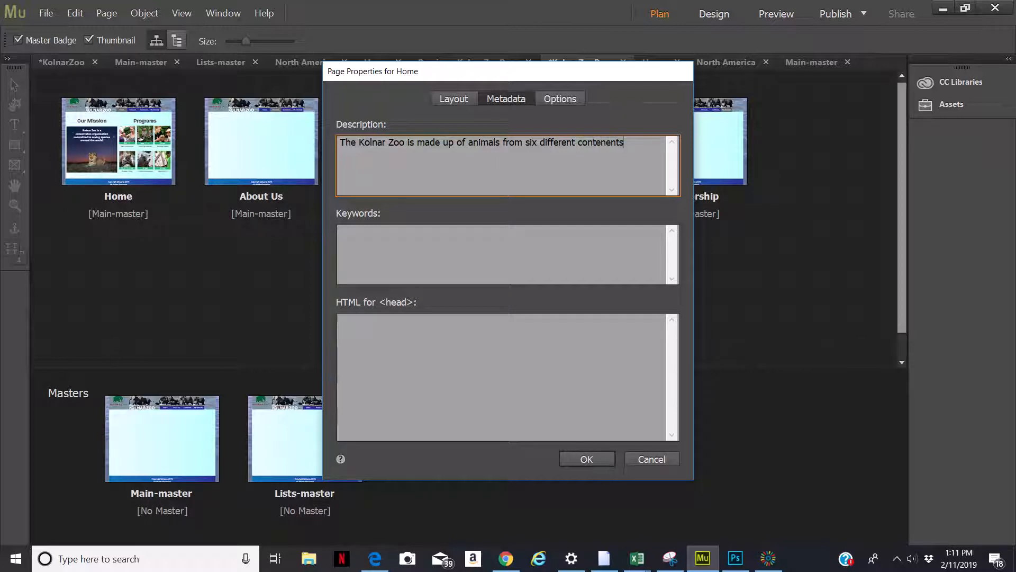
text(.)
Enter the Home page keywords "North American, Red Wolf, Porcupine, Bison," and confirm the properties
click(362, 235)
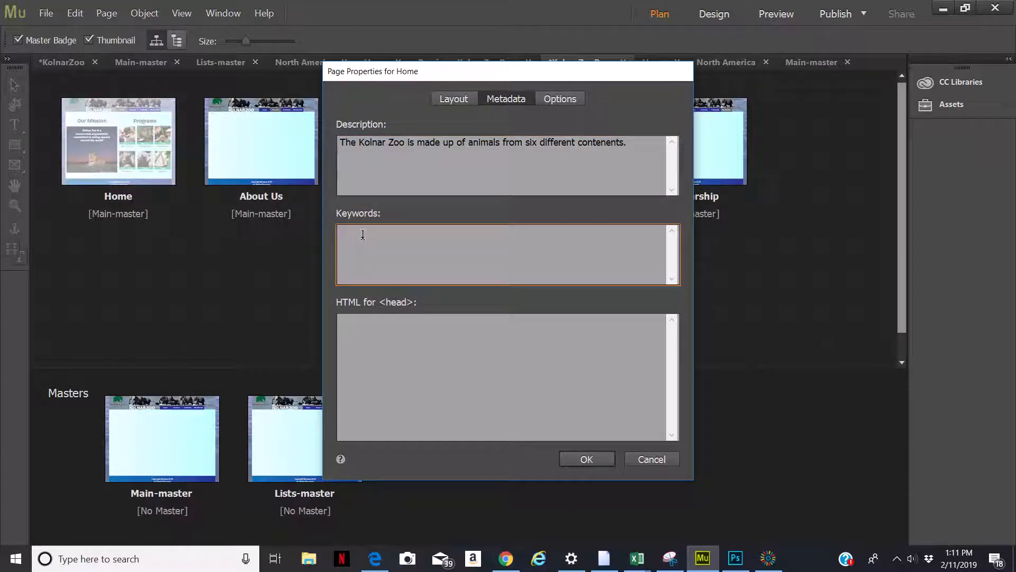
text(North American, Red Wolf, Porcu)
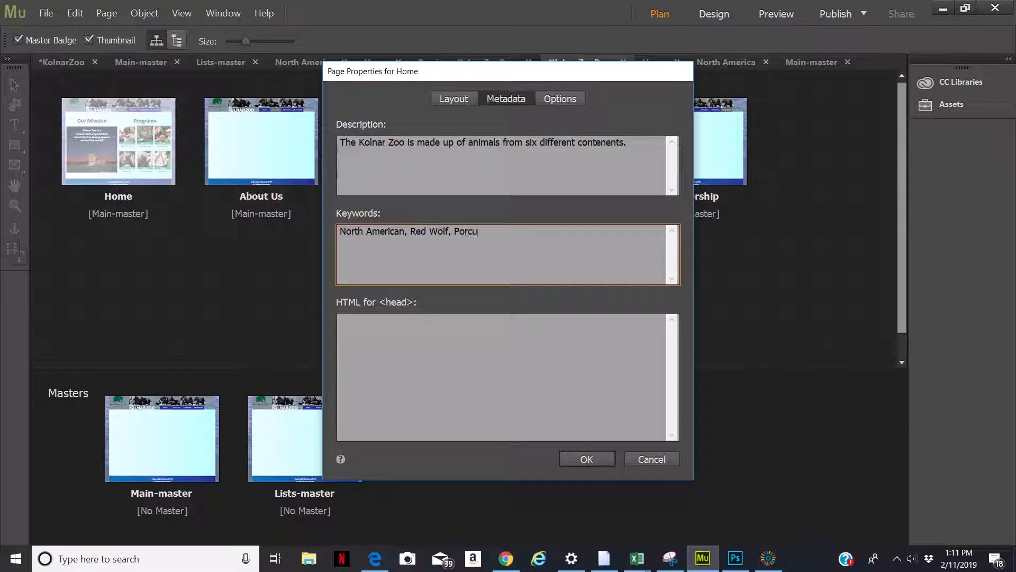
text(plne, Bison,)
click(591, 457)
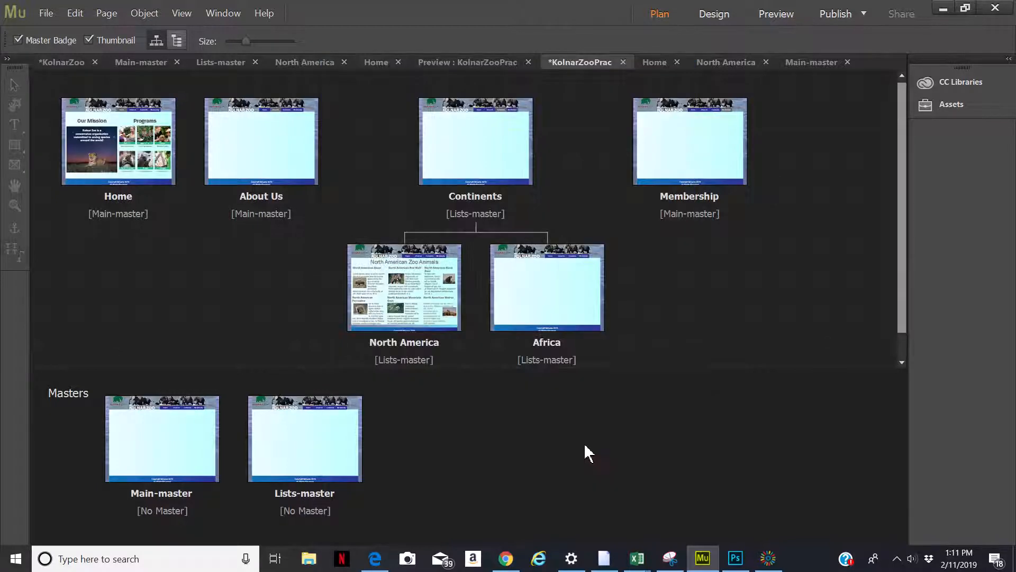
Add Black Bear and Walrus to the Home page keywords and confirm the properties
double_click(435, 291)
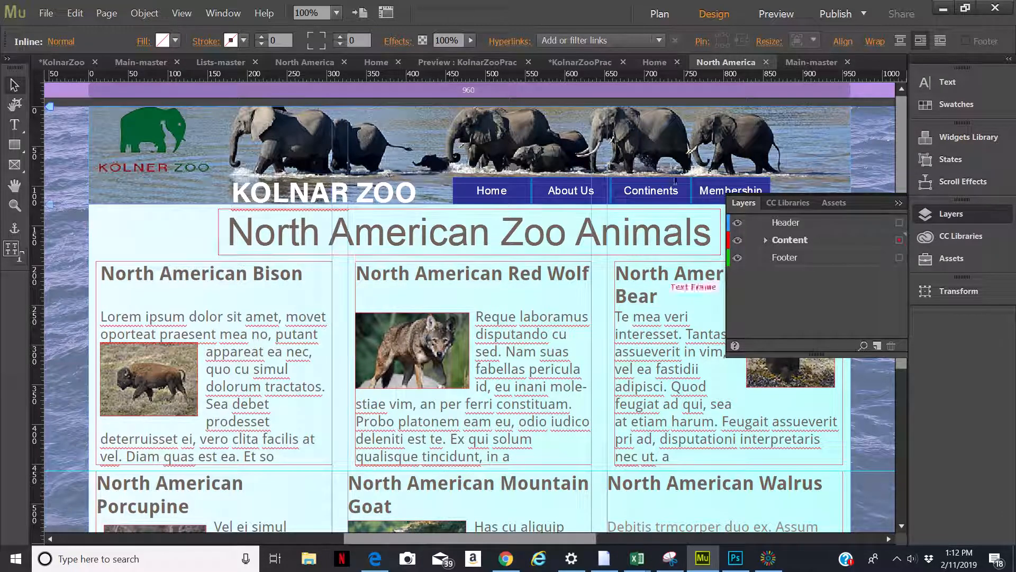
click(665, 16)
right_click(106, 151)
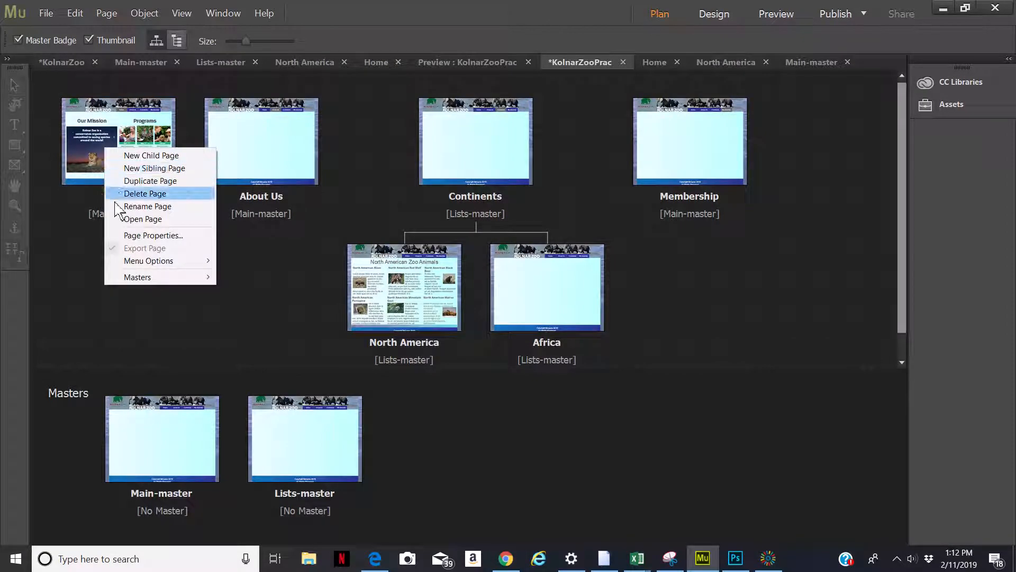
click(137, 235)
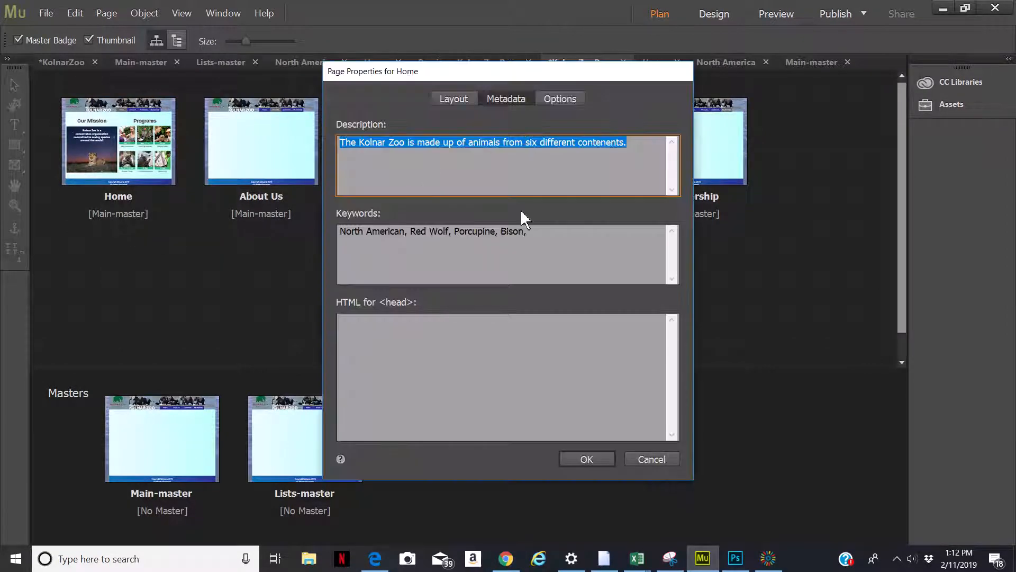
click(546, 233)
text(Black Bear)
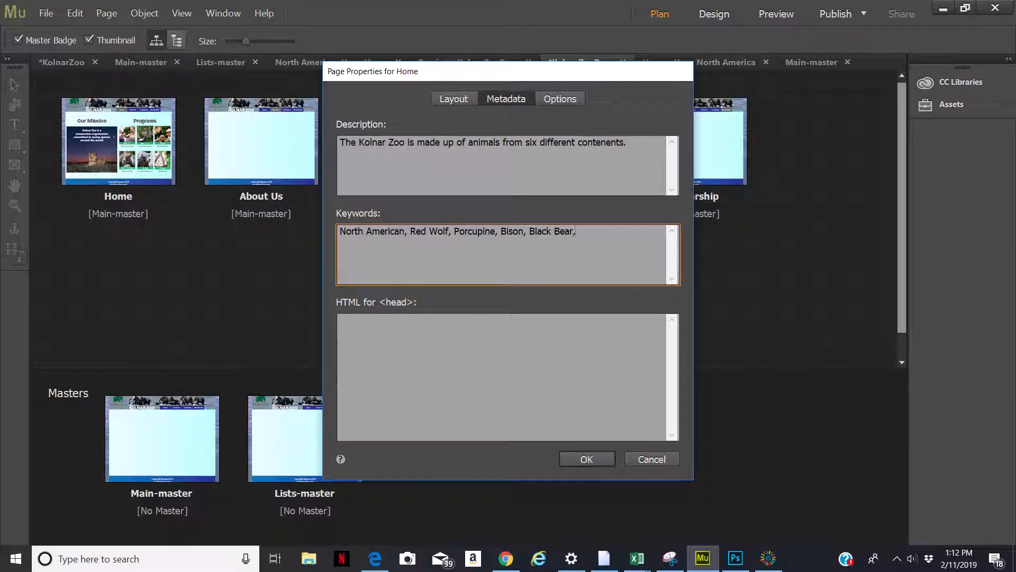
text(, Walrus,)
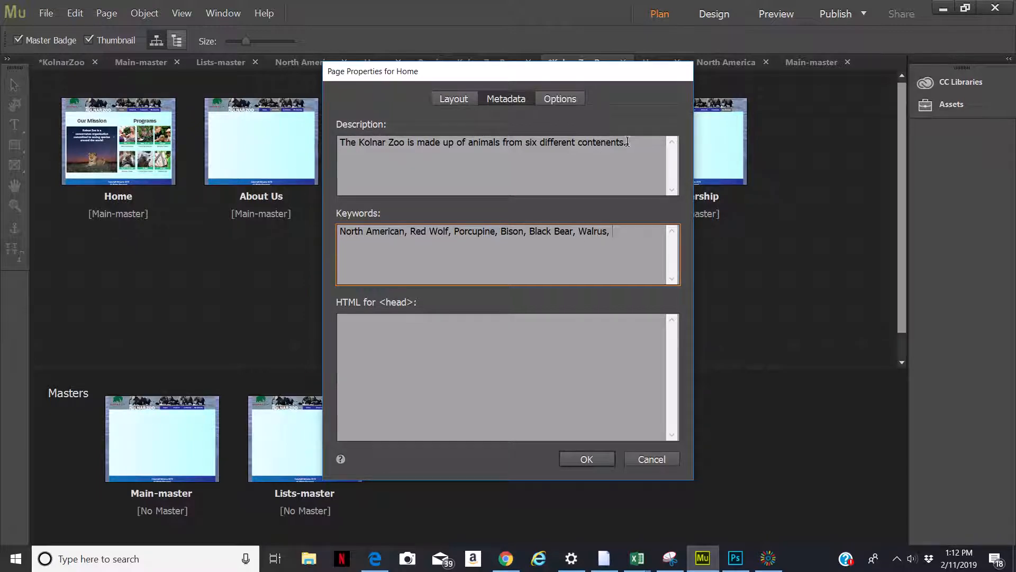
click(592, 460)
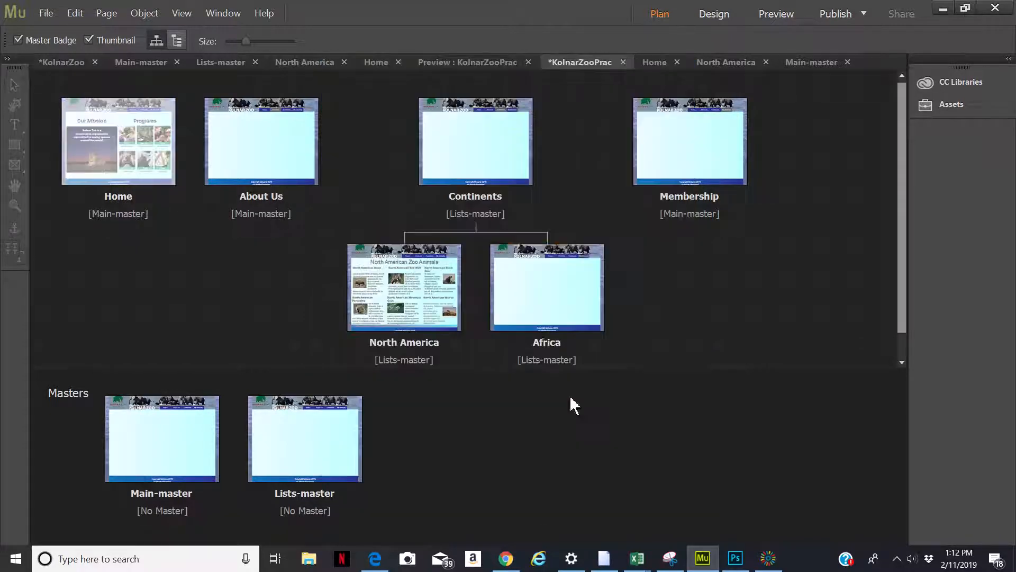
Append Mountain Goat to the Home page keywords and copy the whole keyword list before confirming
double_click(447, 290)
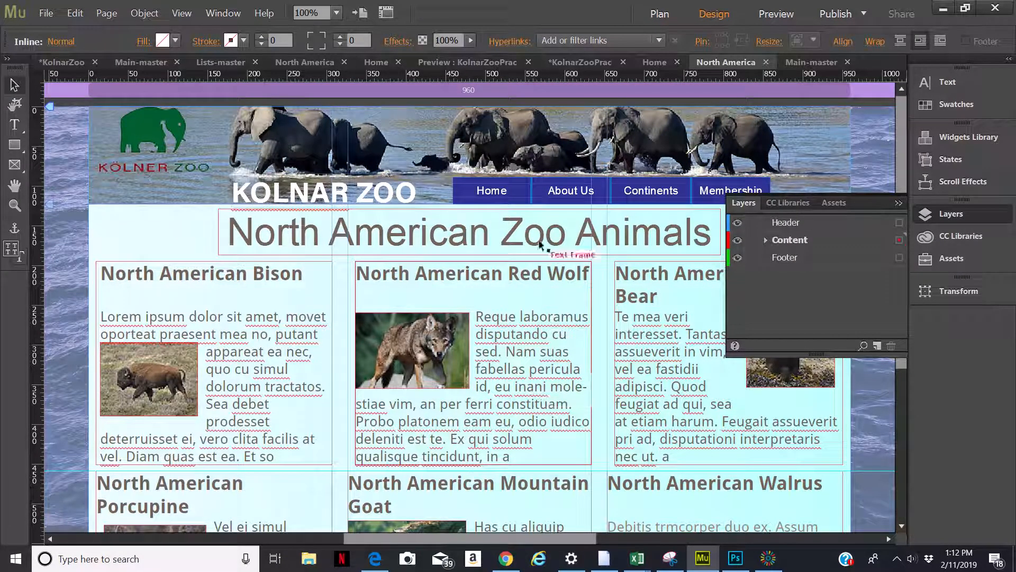
click(656, 16)
mouse_move(100, 178)
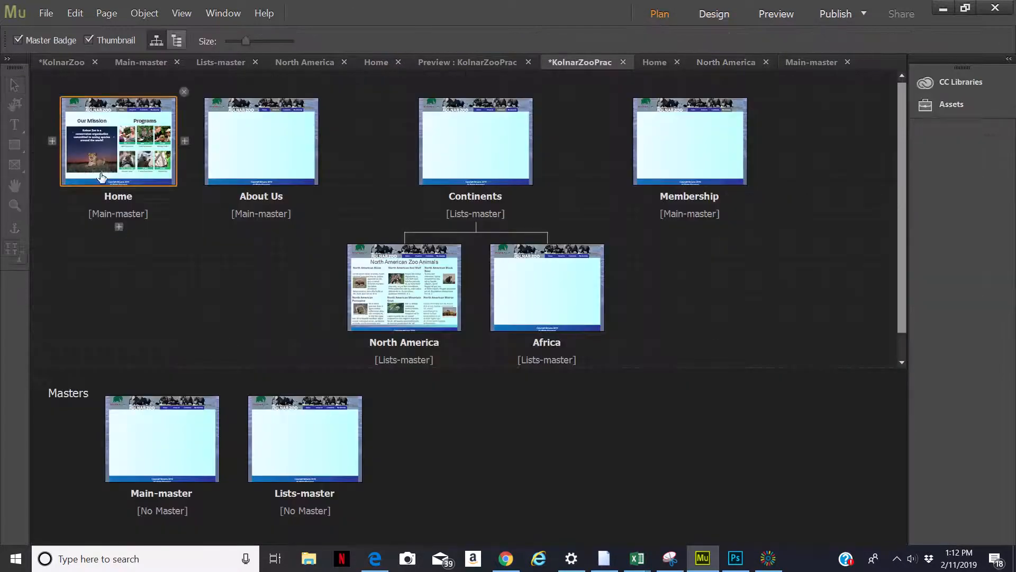
right_click(121, 140)
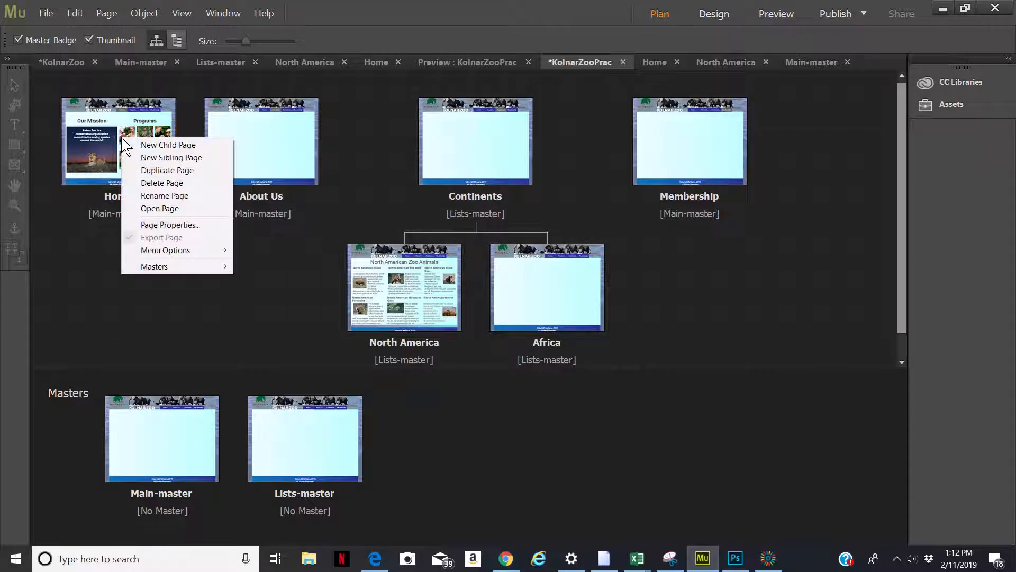
click(148, 225)
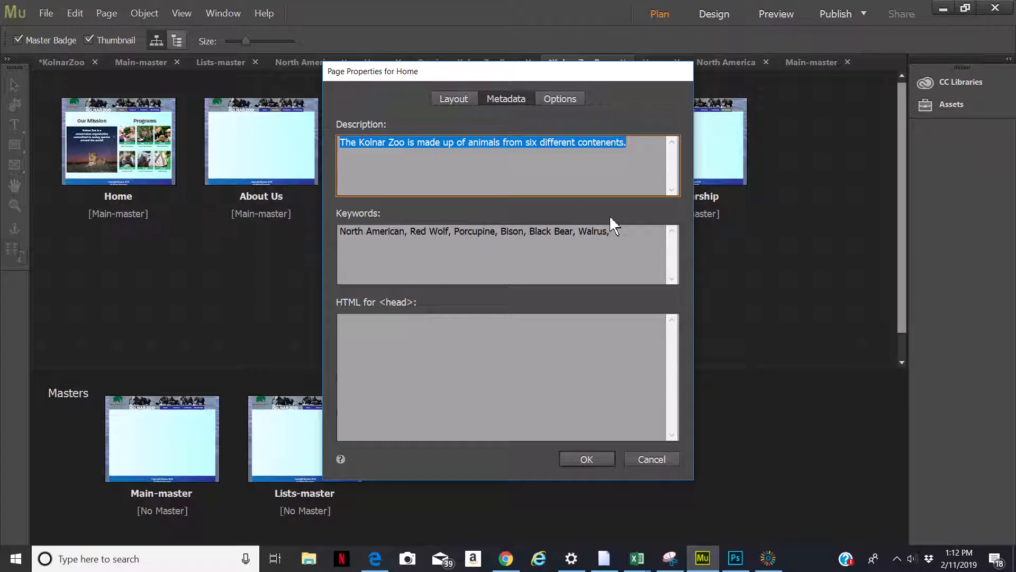
click(614, 226)
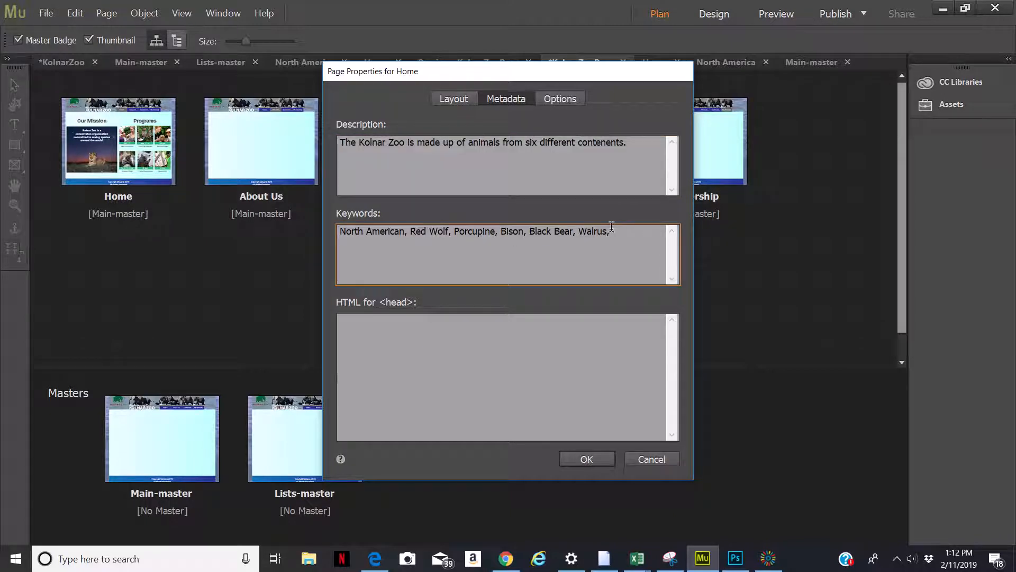
text(,)
key(BackSpace)
key(BackSpace)
text(Mountain Goat)
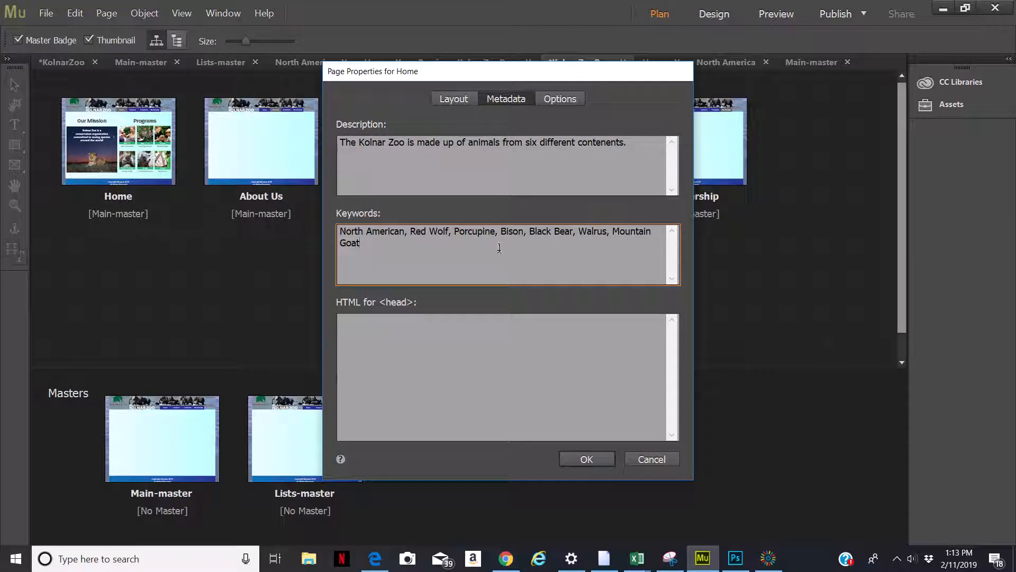
drag(364, 243, 337, 233)
key(ctrl+c)
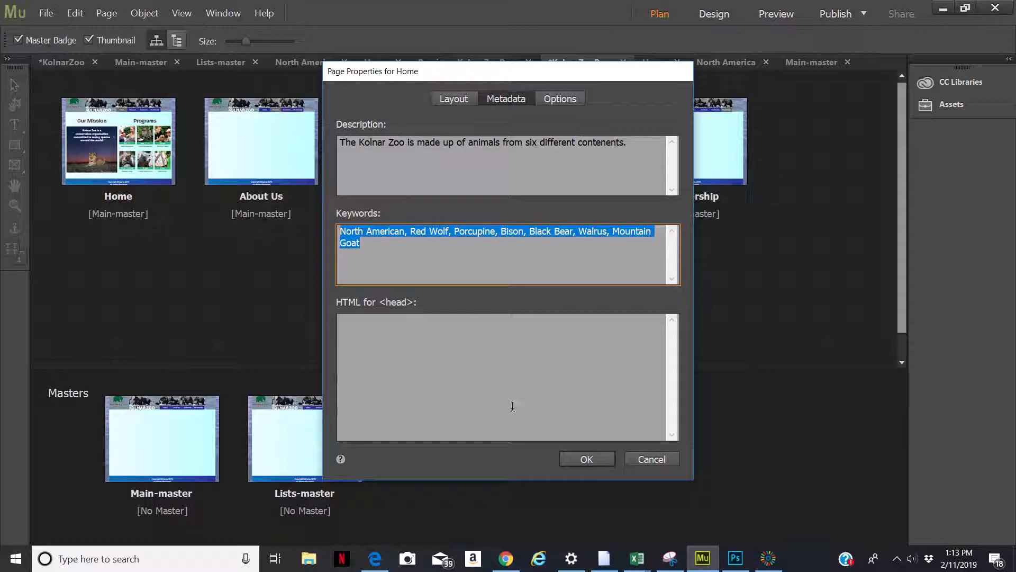
click(583, 459)
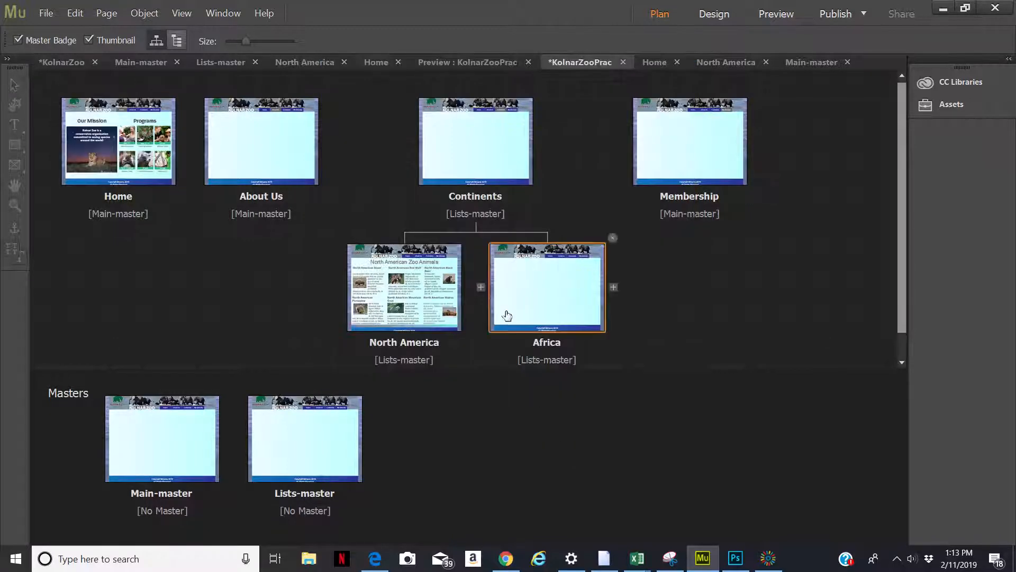
Paste the copied keyword list into the North America page's metadata keywords
double_click(418, 289)
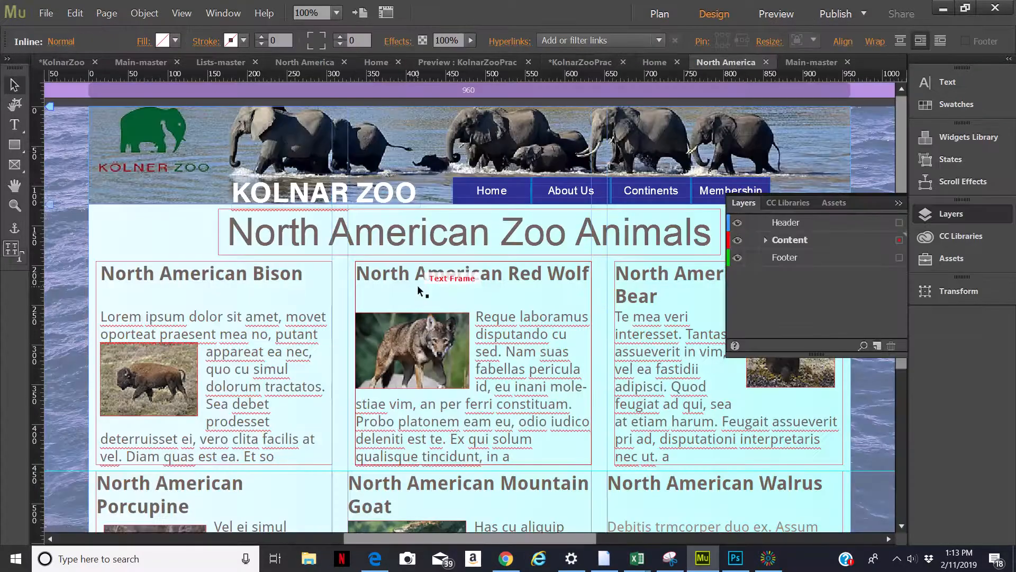
click(660, 15)
right_click(404, 291)
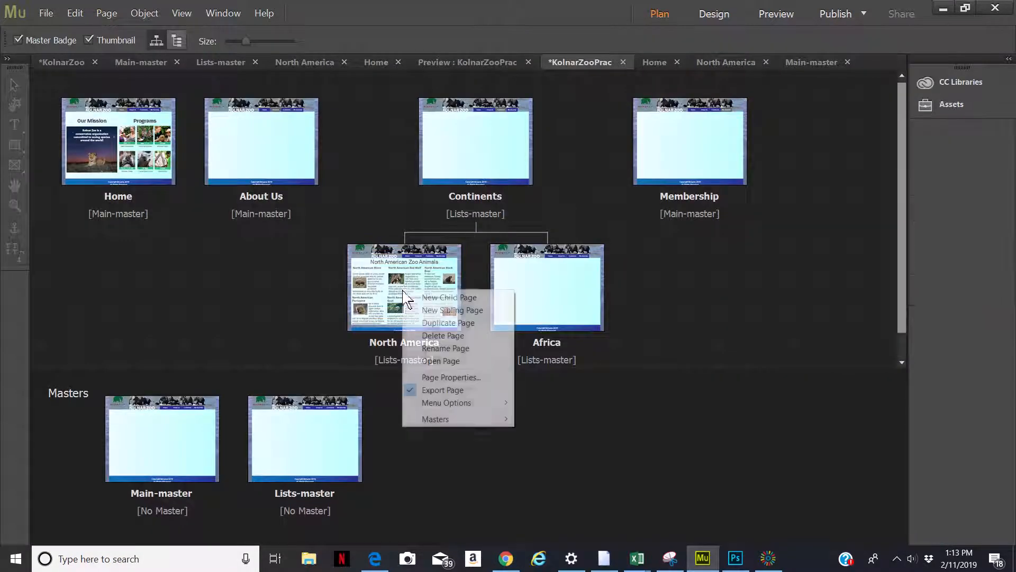
click(462, 377)
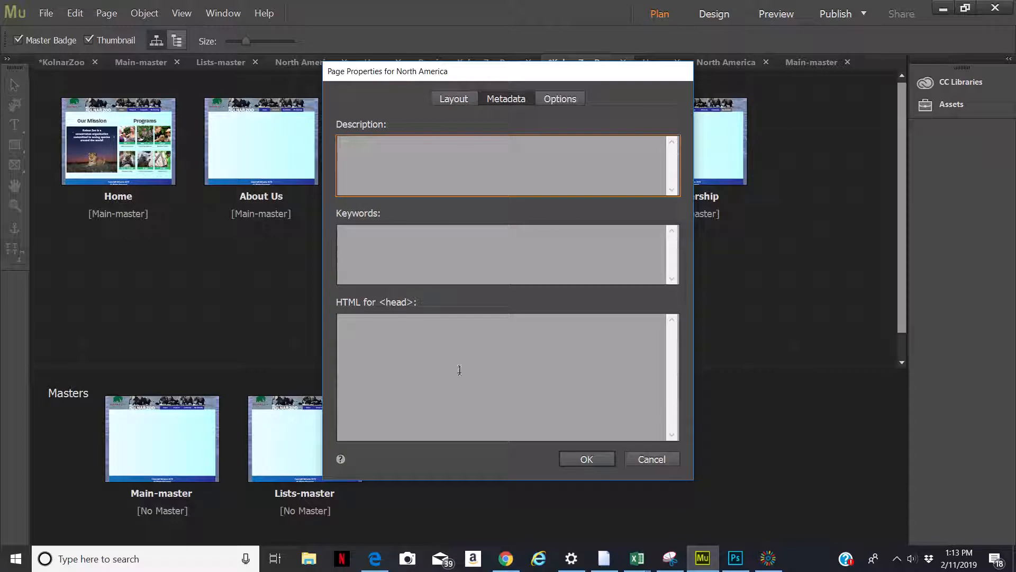
click(398, 238)
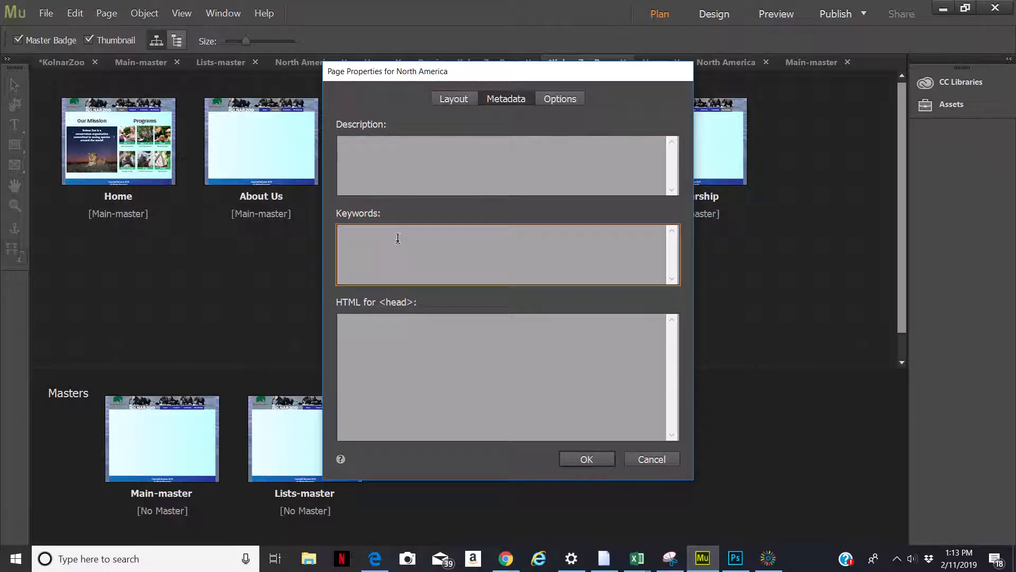
key(ctrl+v)
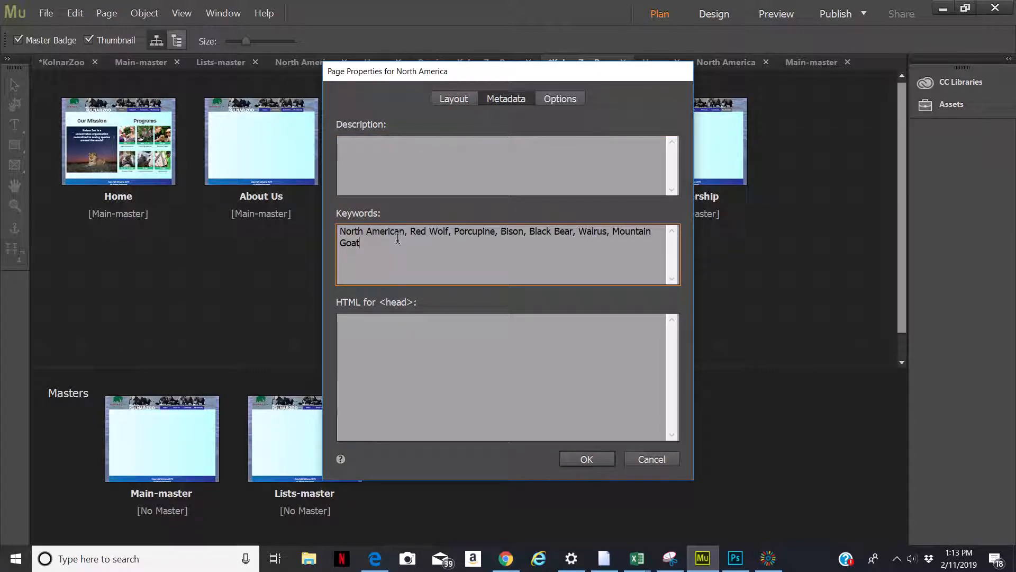
Give the North America page the description "The North American Continent page includes animals that are indigineous to North American." and confirm
click(374, 165)
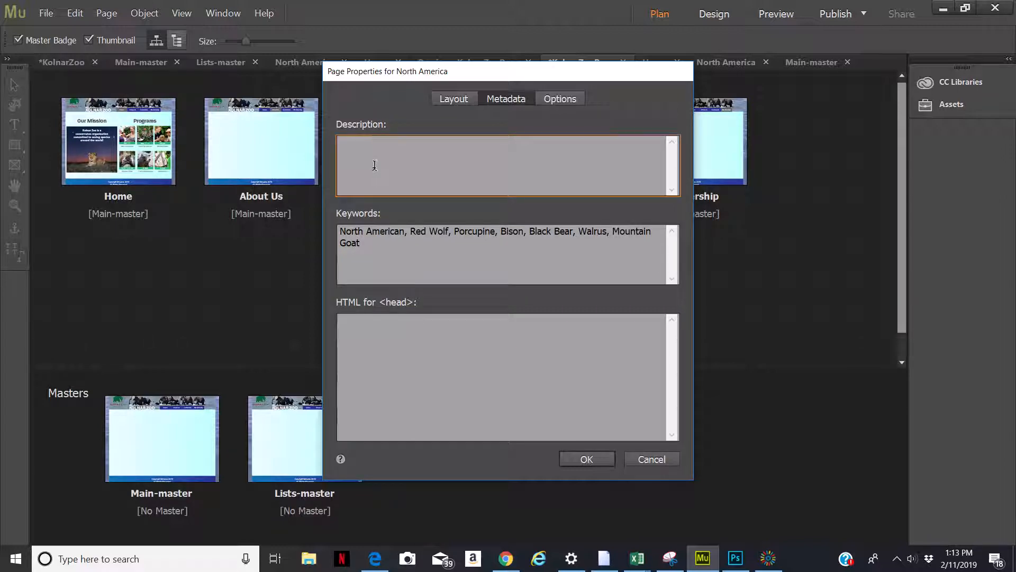
text(The North American Continent page incl)
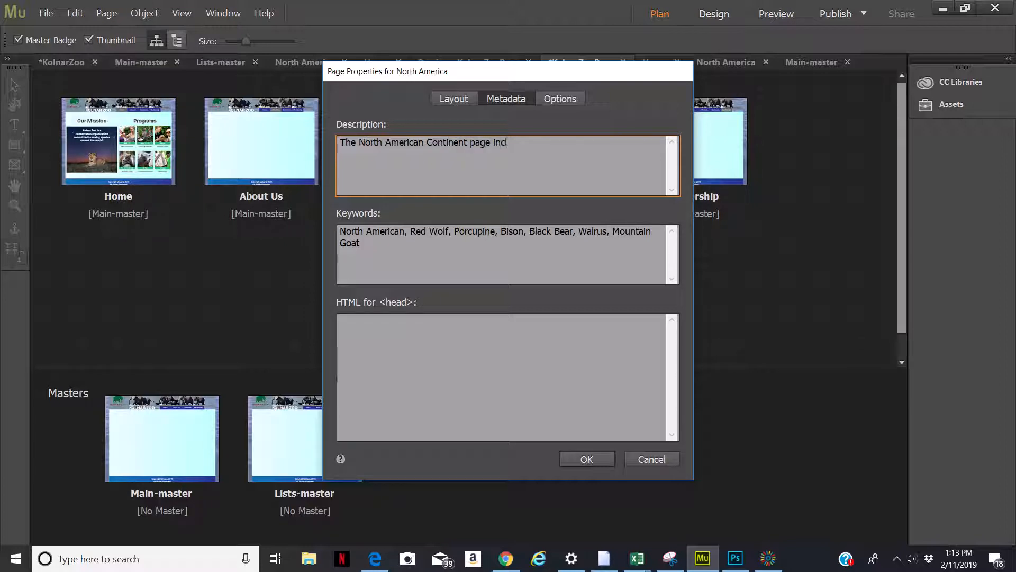
text(udes animals that)
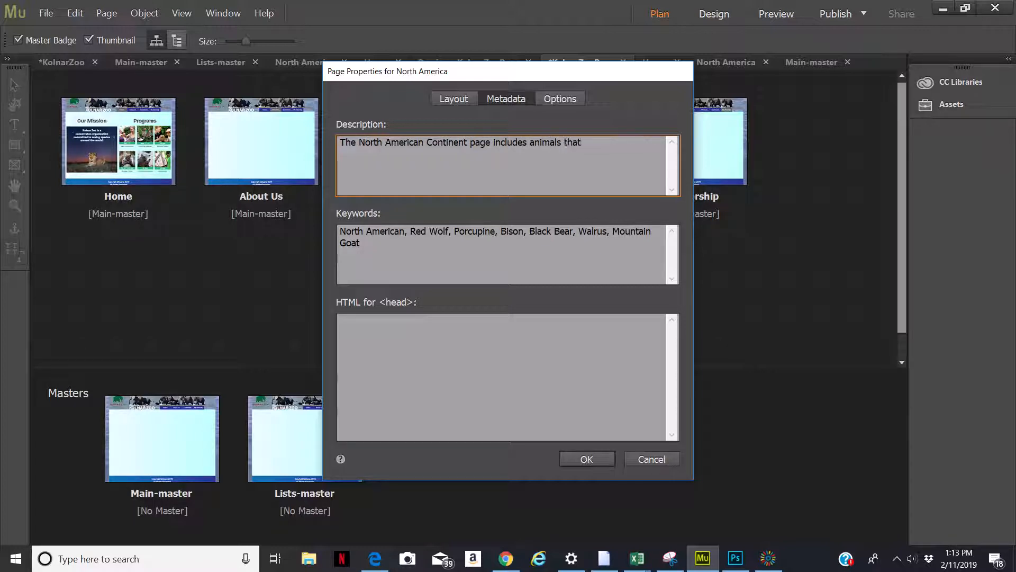
text( are ind)
text(igi)
text(n)
text(eous)
text( to)
text( t)
text(orth)
text( American)
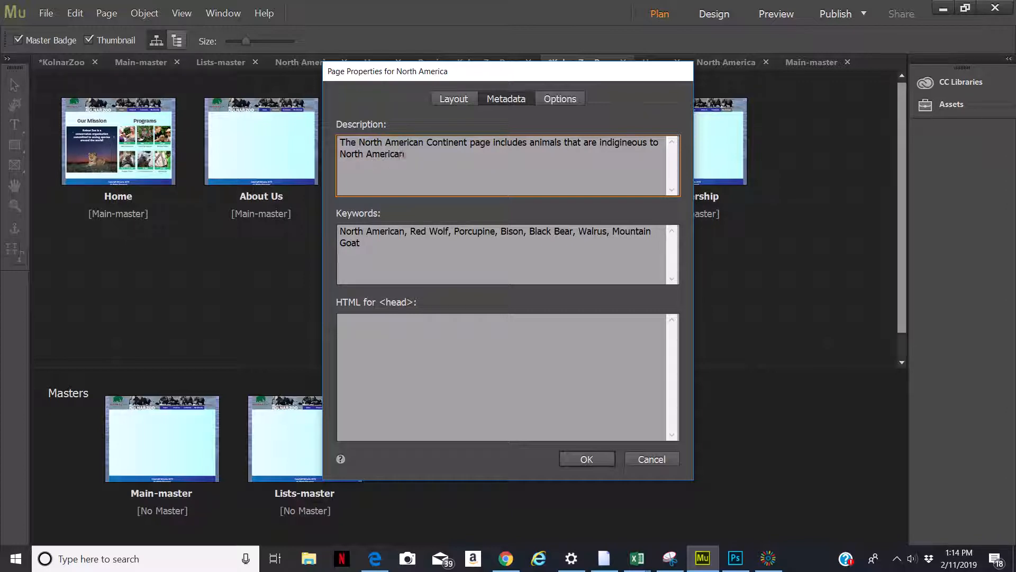
text(.)
click(582, 459)
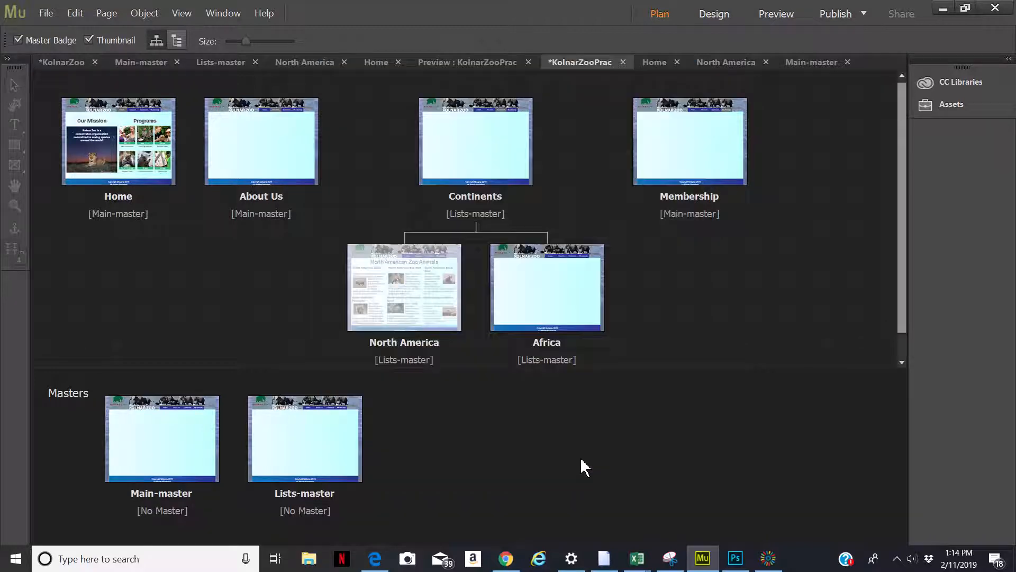
right_click(108, 148)
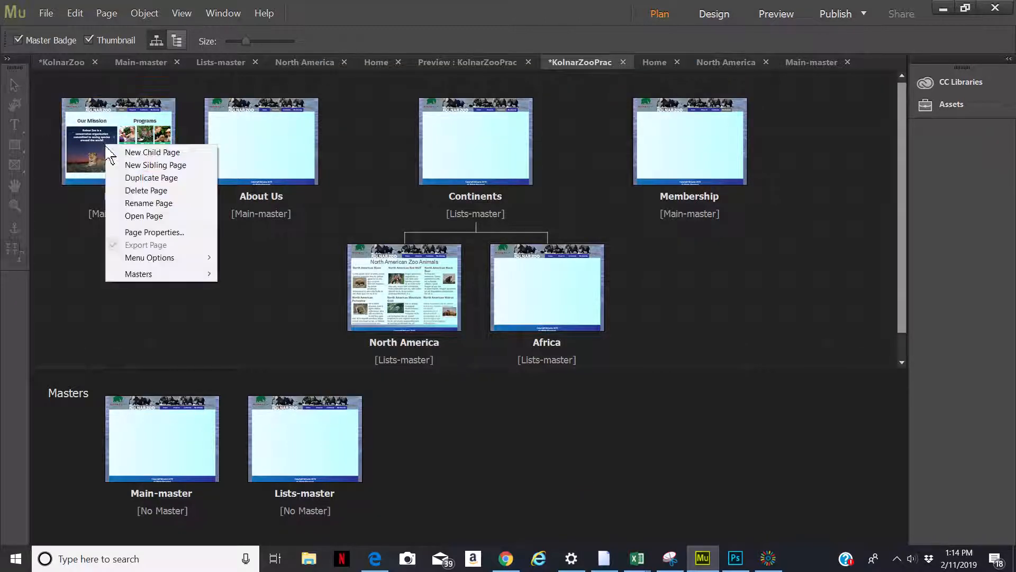
click(155, 232)
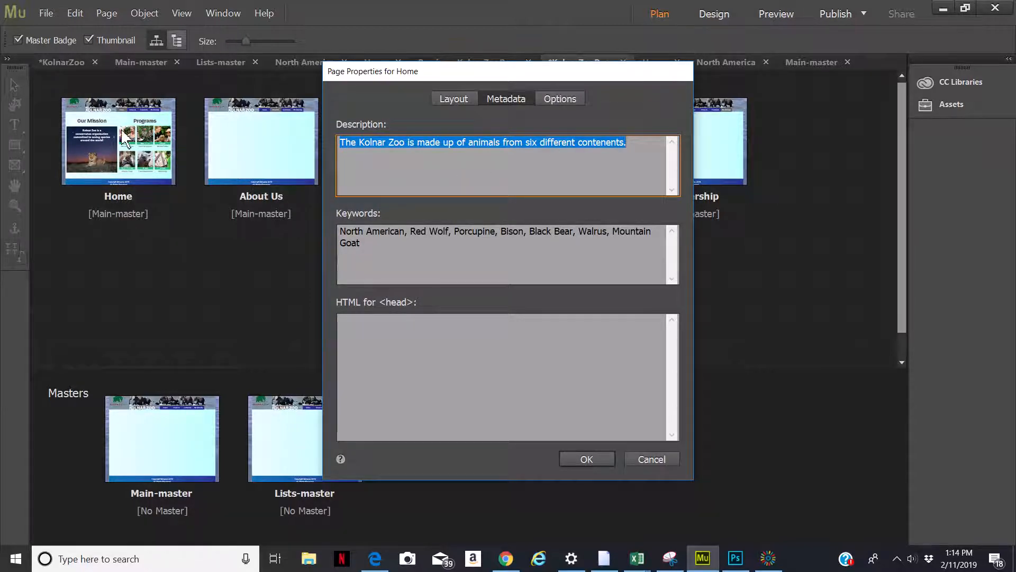
click(652, 459)
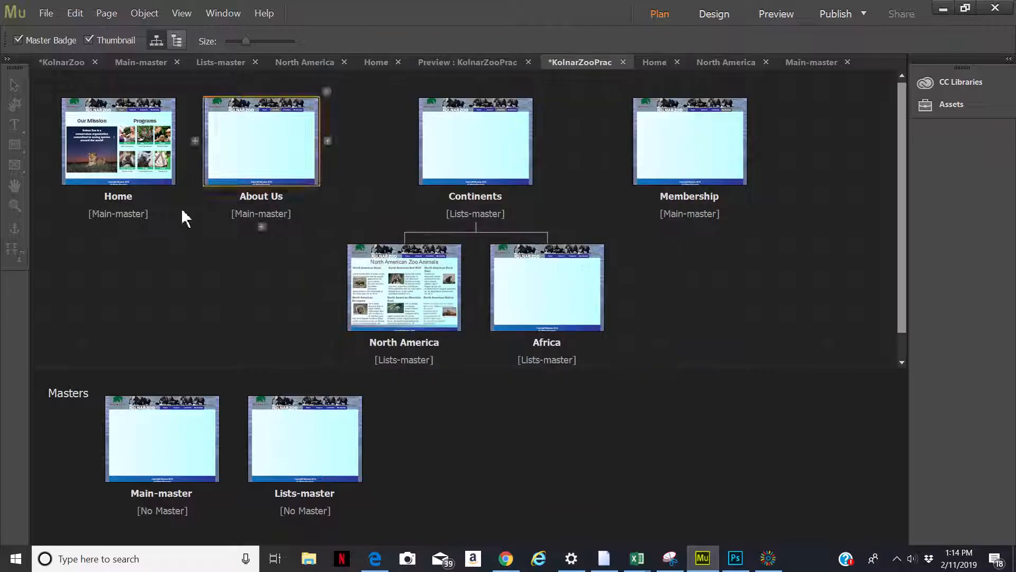
Open the Home page in Design view to review its content, then return to the site plan
double_click(152, 166)
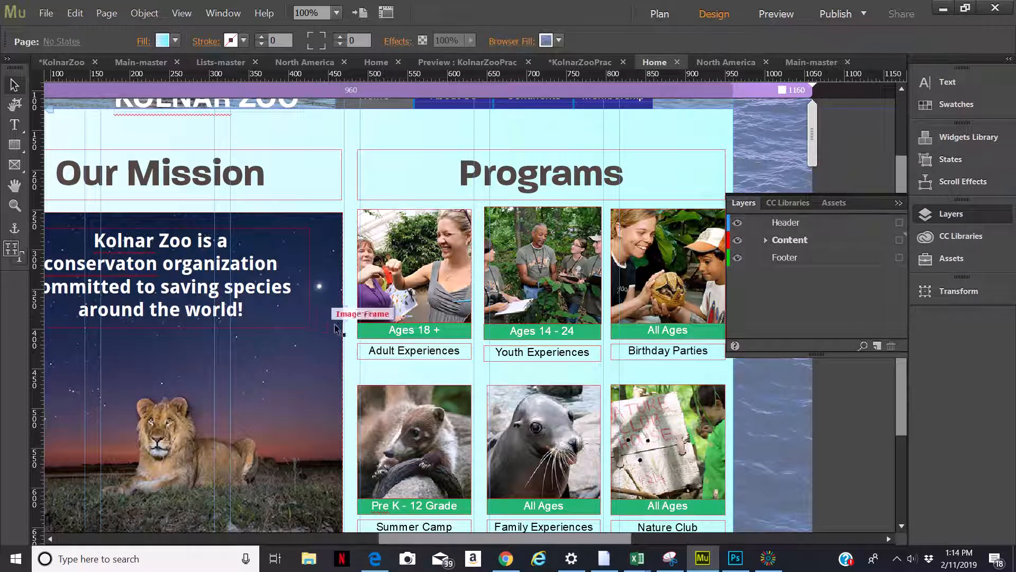
mouse_move(906, 409)
mouse_down()
mouse_move(902, 453)
mouse_move(896, 417)
mouse_up()
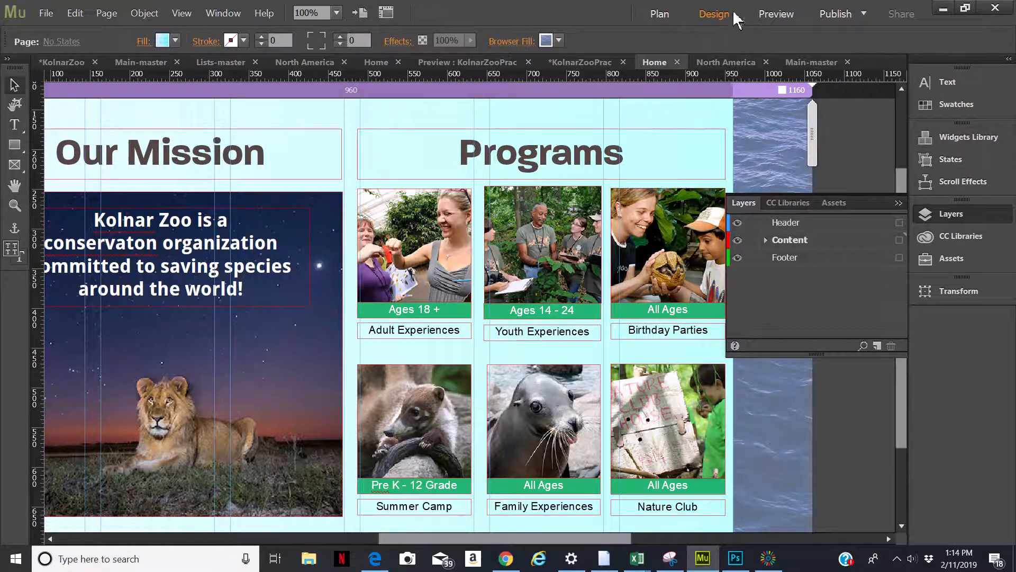
click(666, 17)
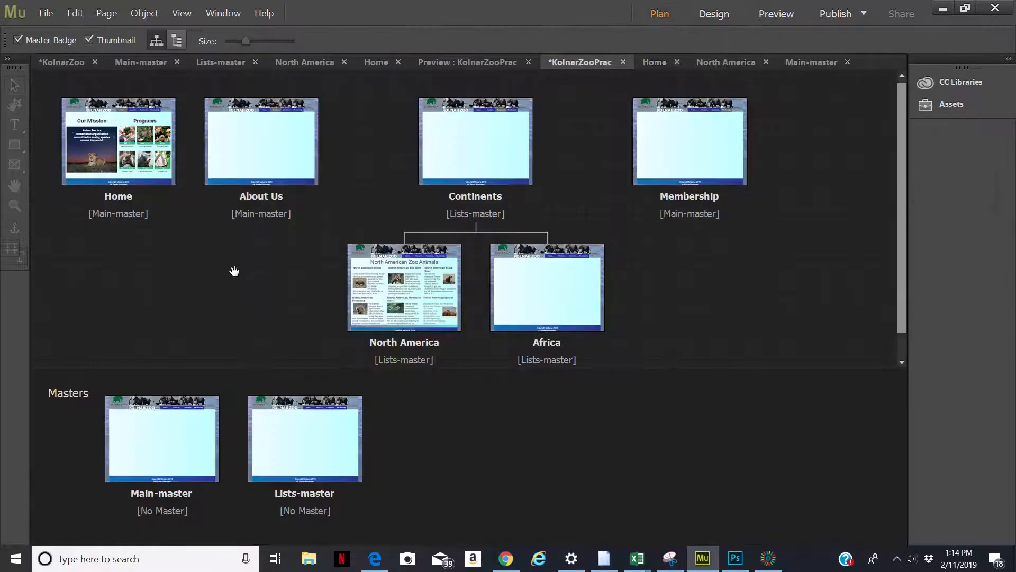
Replace the Home page description with "The Kolnar Zoo is a conservation organization that provides programs and education to all ages!"
right_click(104, 143)
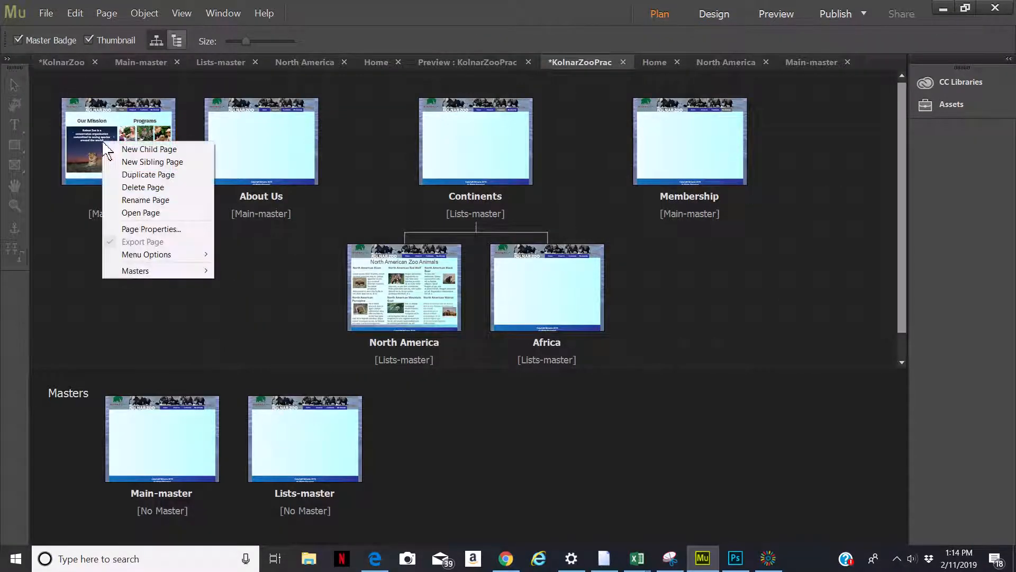
click(159, 230)
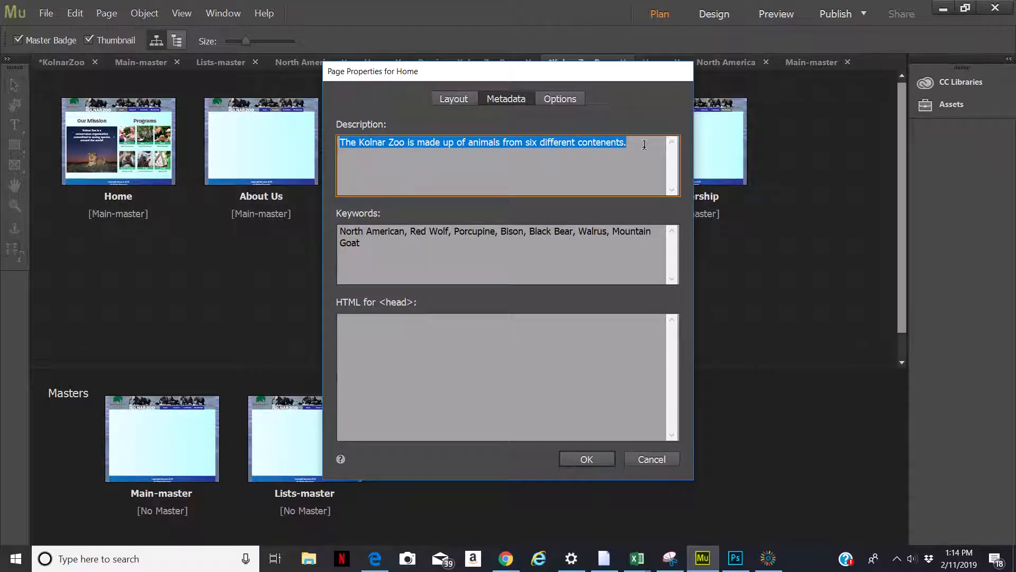
drag(636, 143, 416, 146)
text(a )
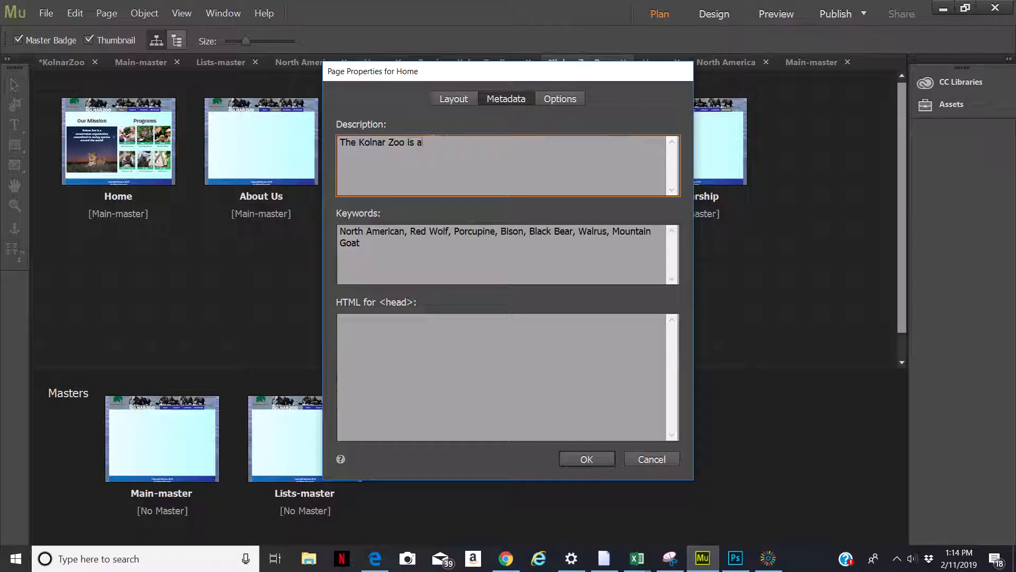
text(conservation organization tha)
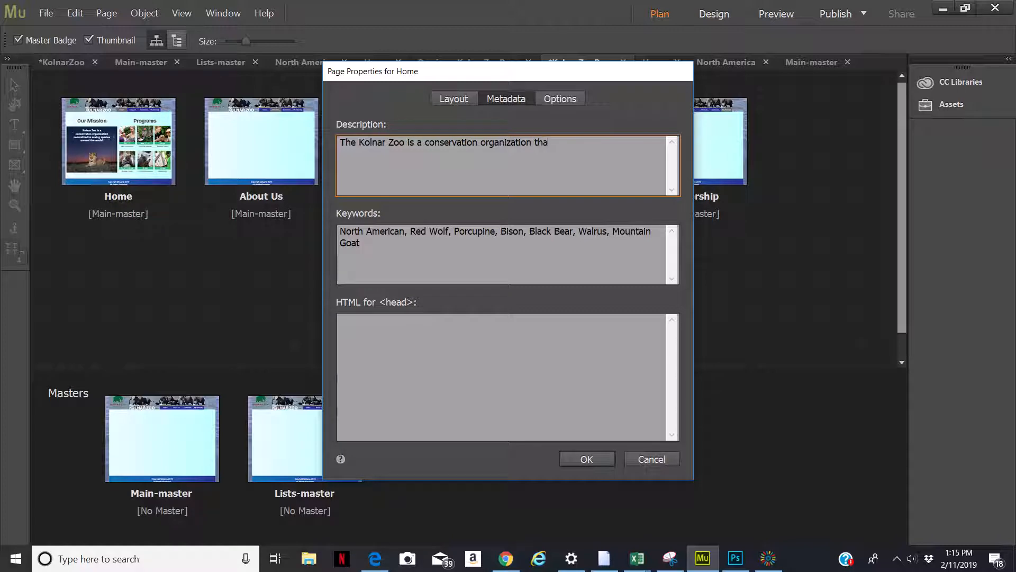
text(t provides programs and education to all ages)
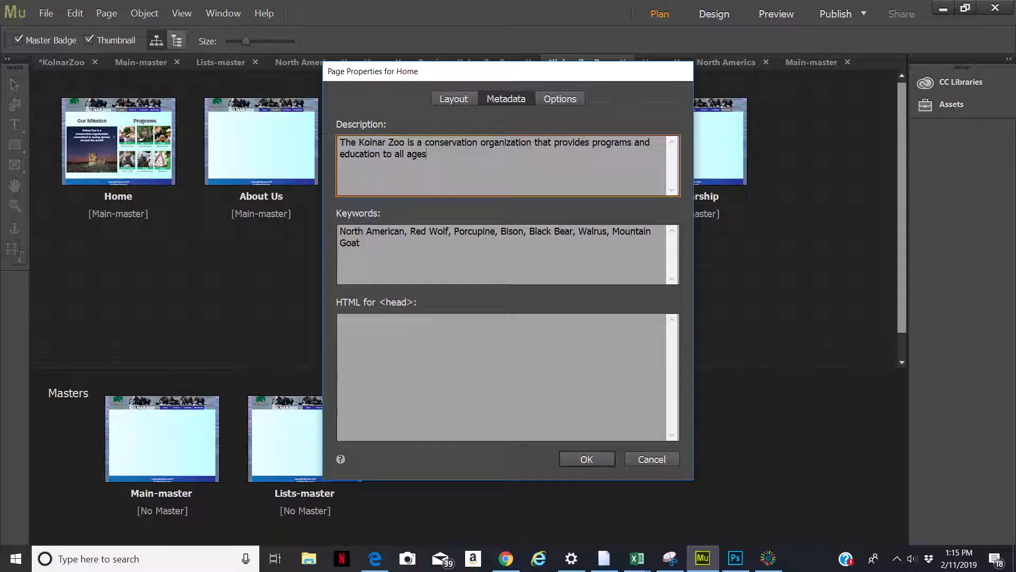
text(!)
Clear all the Home page keywords and confirm the page properties
drag(361, 244, 337, 227)
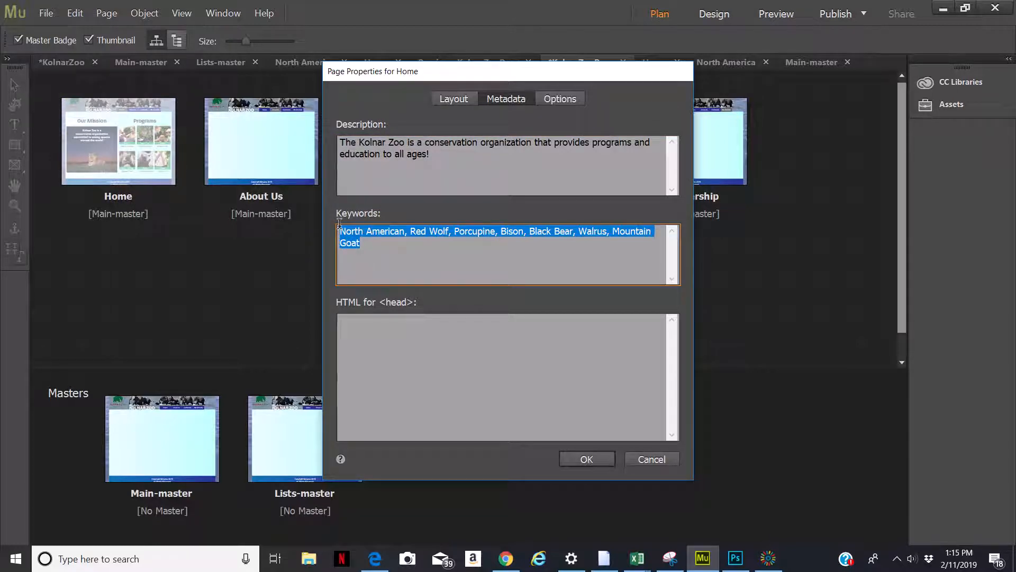
key(BackSpace)
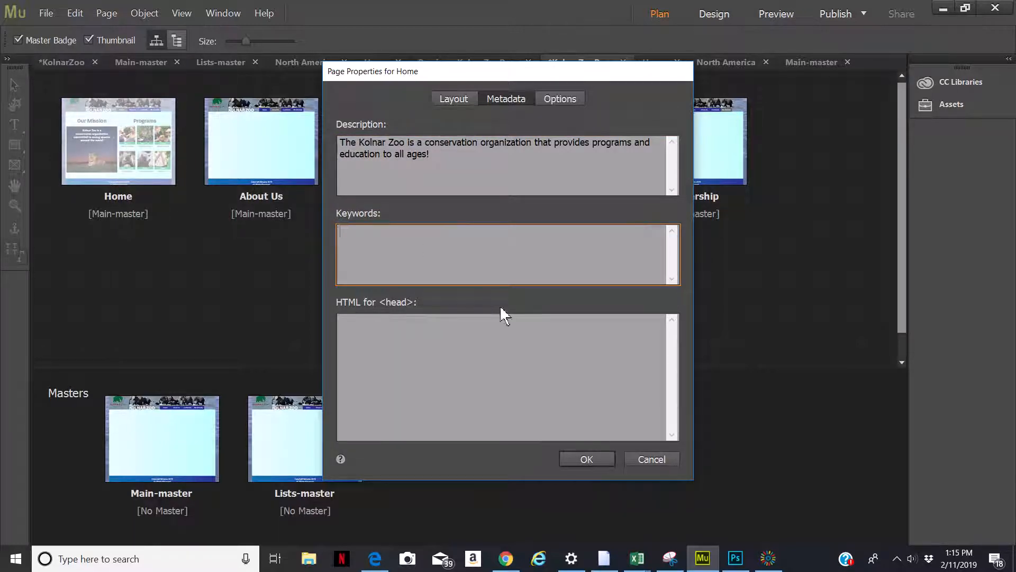
click(580, 459)
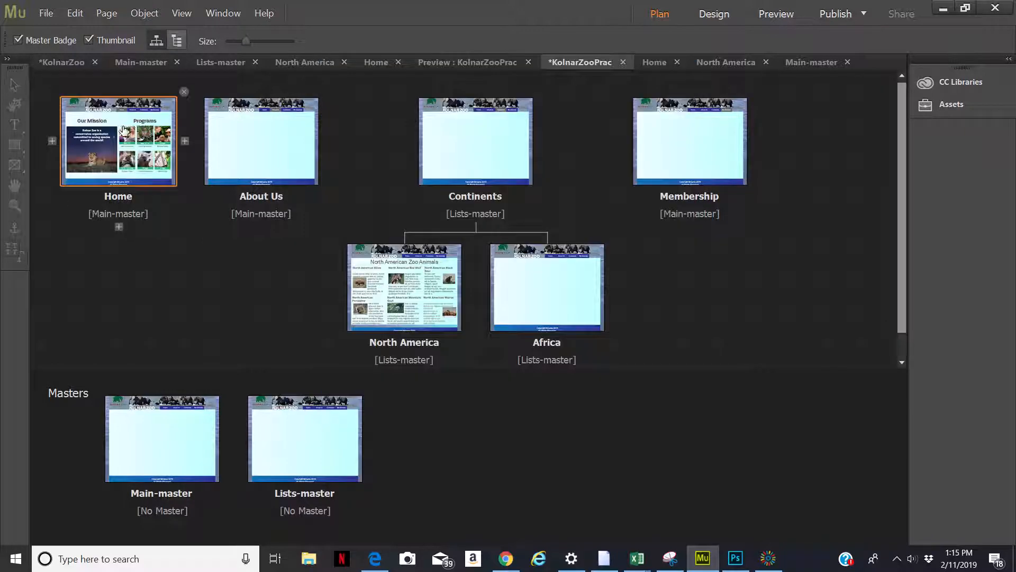
Enter the Home page keywords "Experiences, Adult, Youth, Birthday Parties," and confirm the properties
double_click(122, 131)
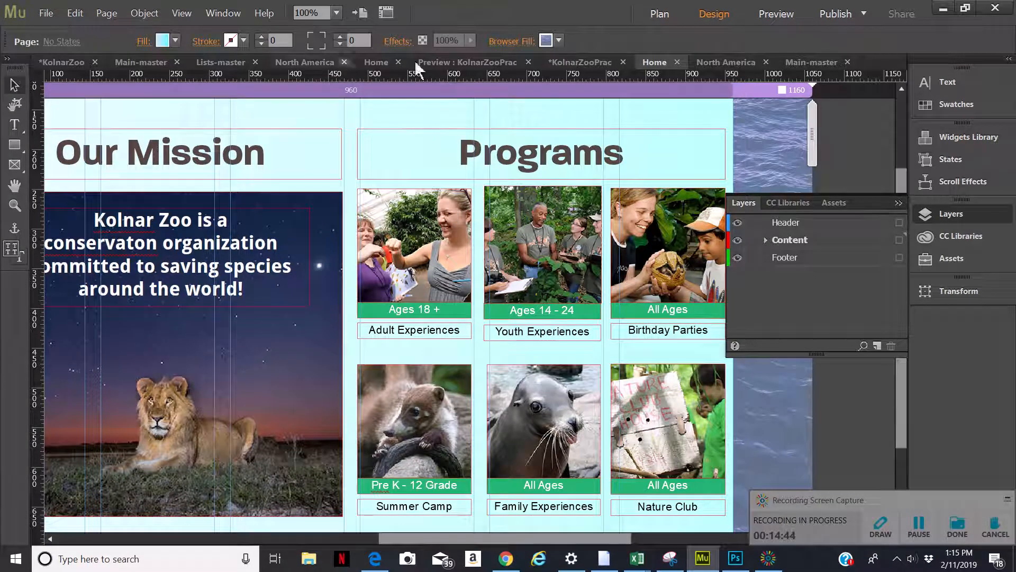
click(647, 17)
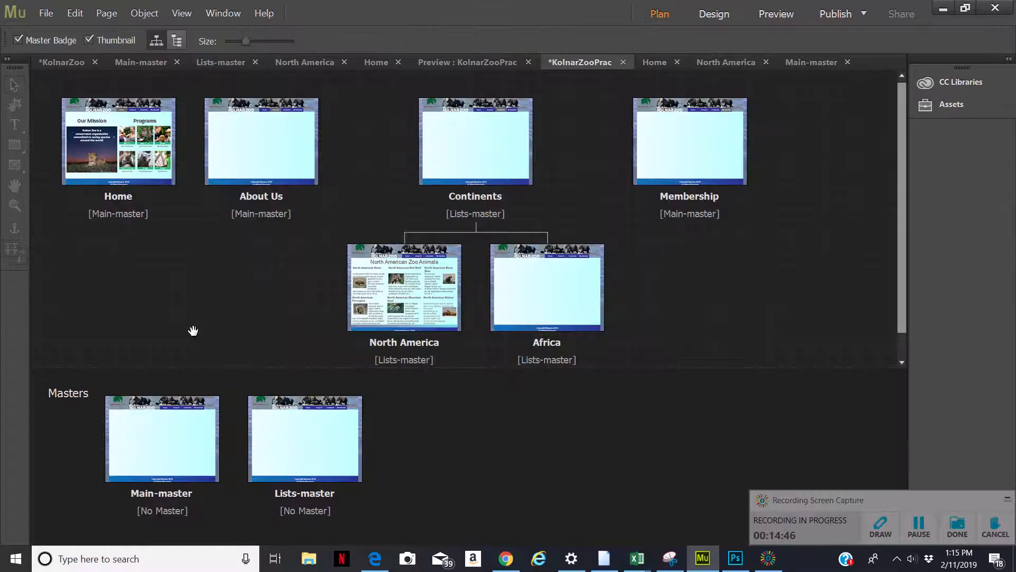
right_click(102, 159)
click(143, 245)
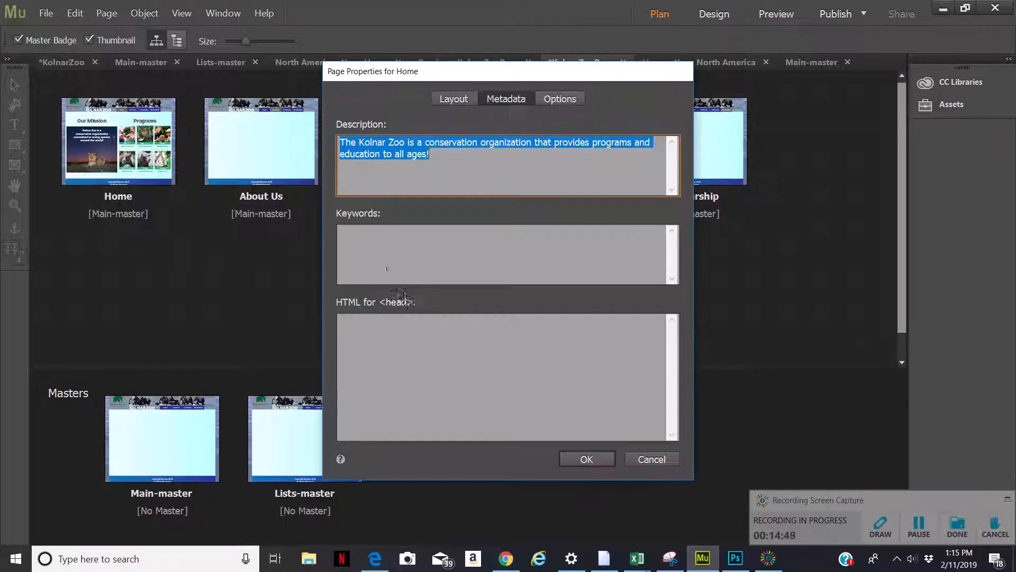
click(395, 251)
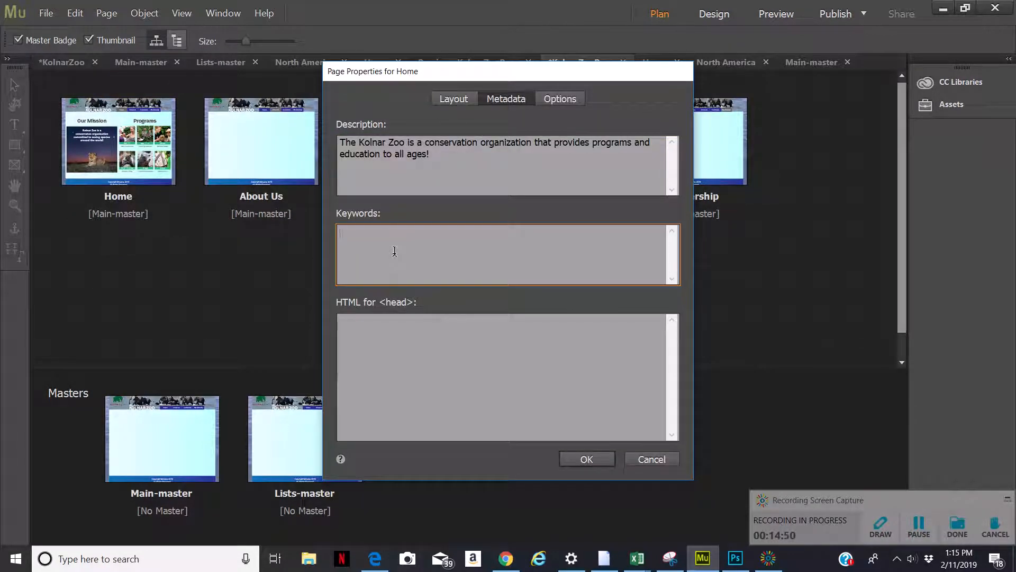
text(Experiences, Adult, Youth)
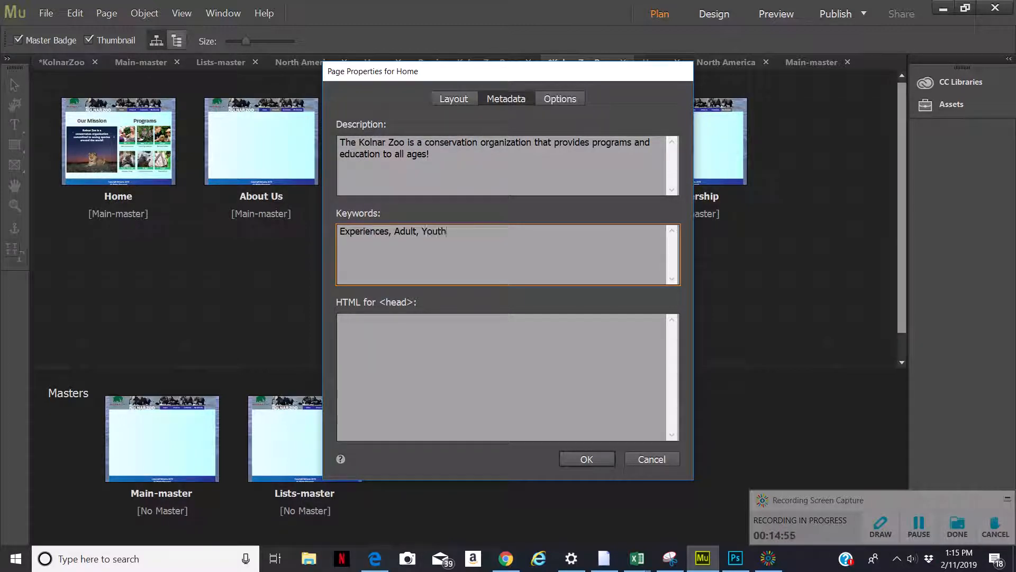
text(, Birthday Parties,)
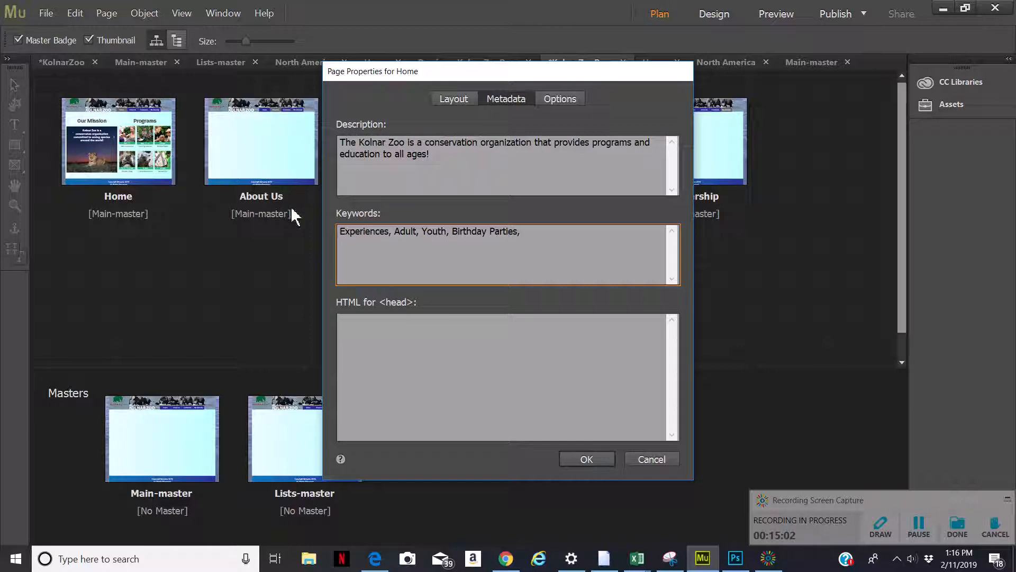
click(587, 459)
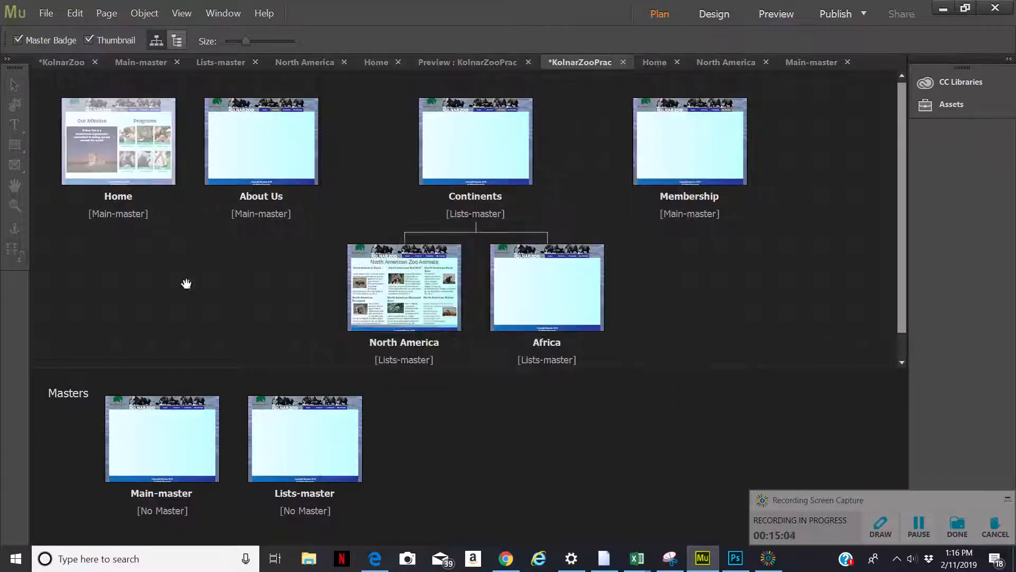
Append "Summer Camps, Families, Nature Clubs" to the Home page keywords and confirm
double_click(135, 151)
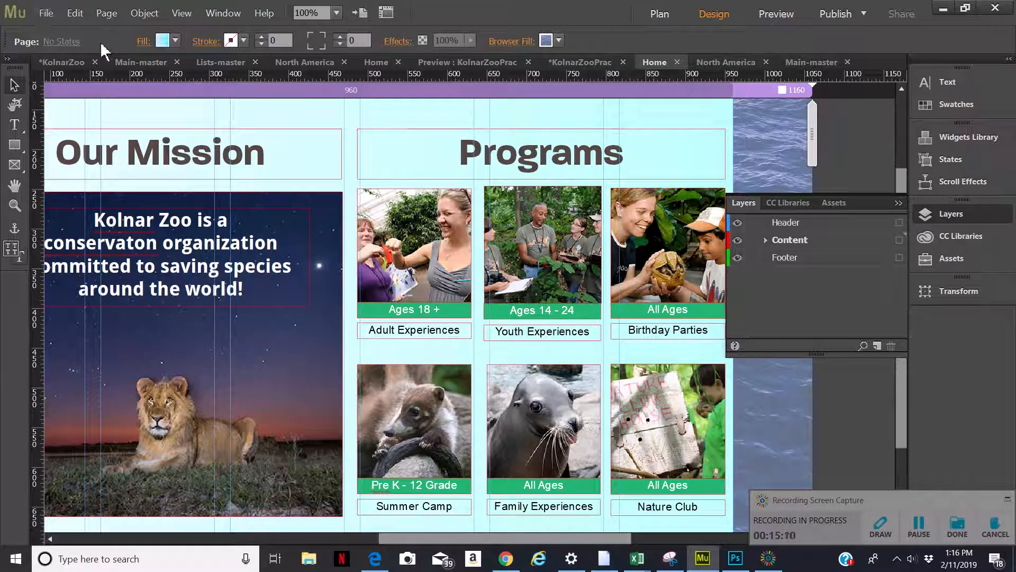
click(659, 16)
right_click(88, 154)
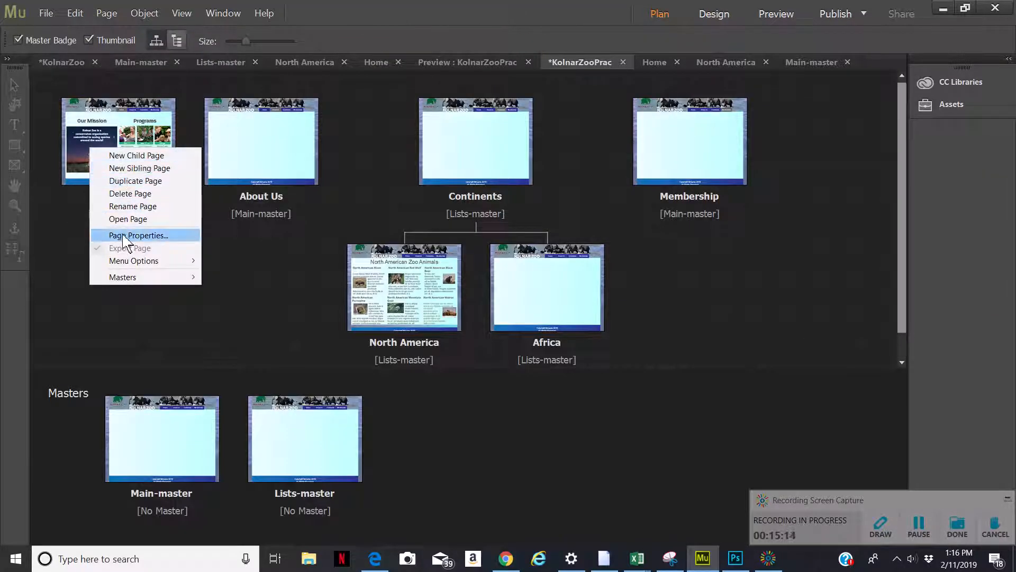
click(195, 233)
click(465, 278)
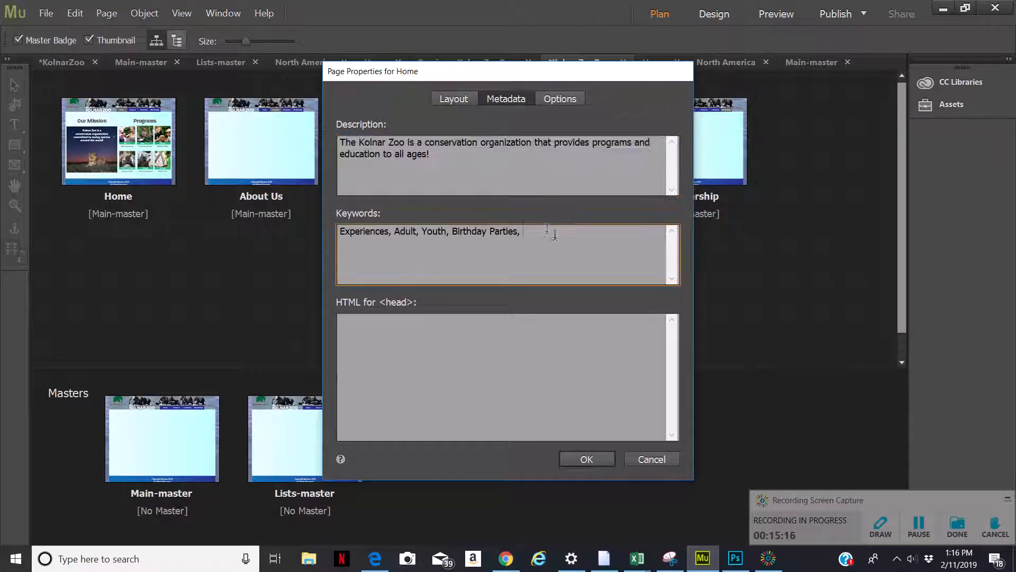
text(Summer)
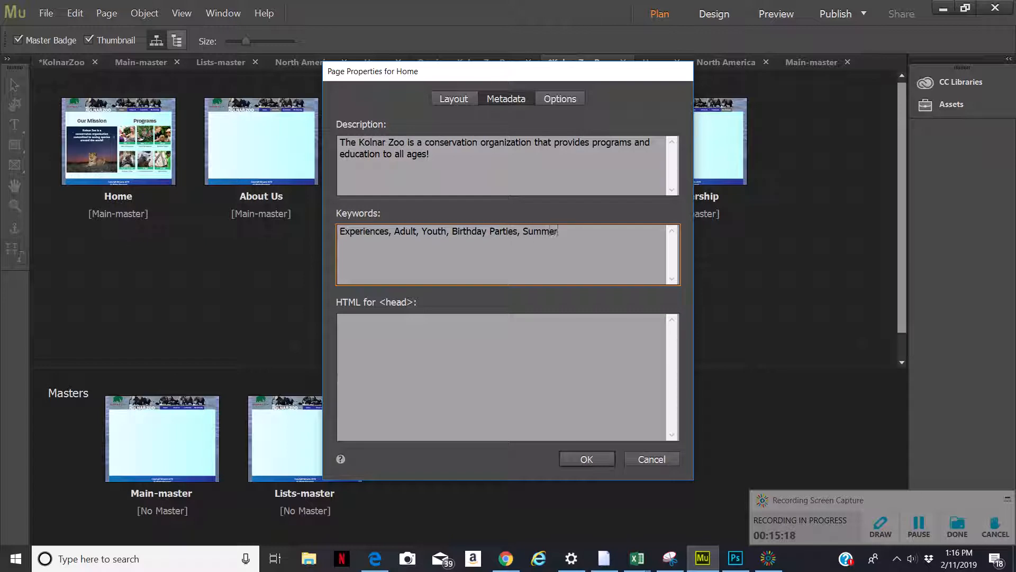
text( Camps, Fami)
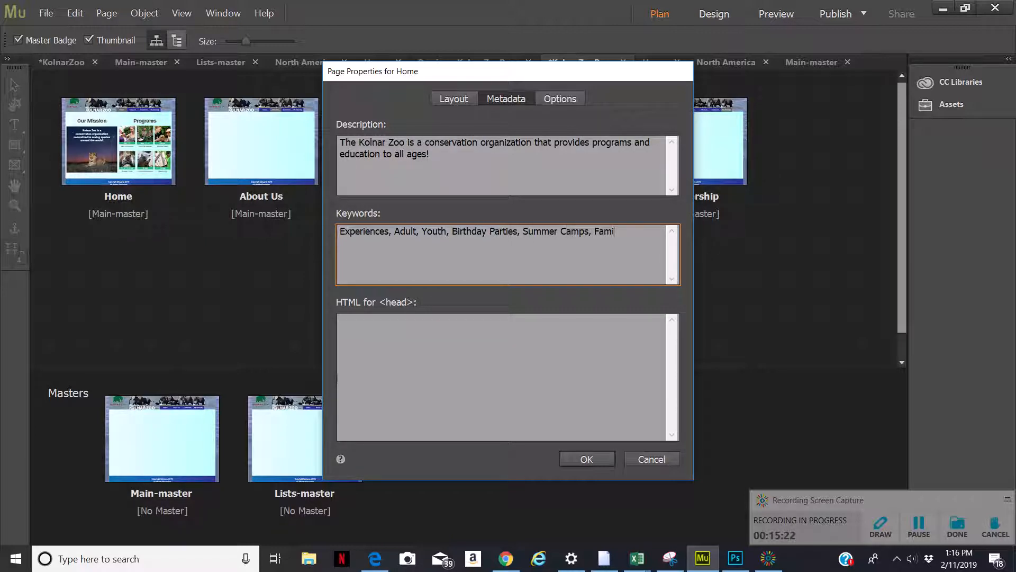
text(lies, Nature Clubs)
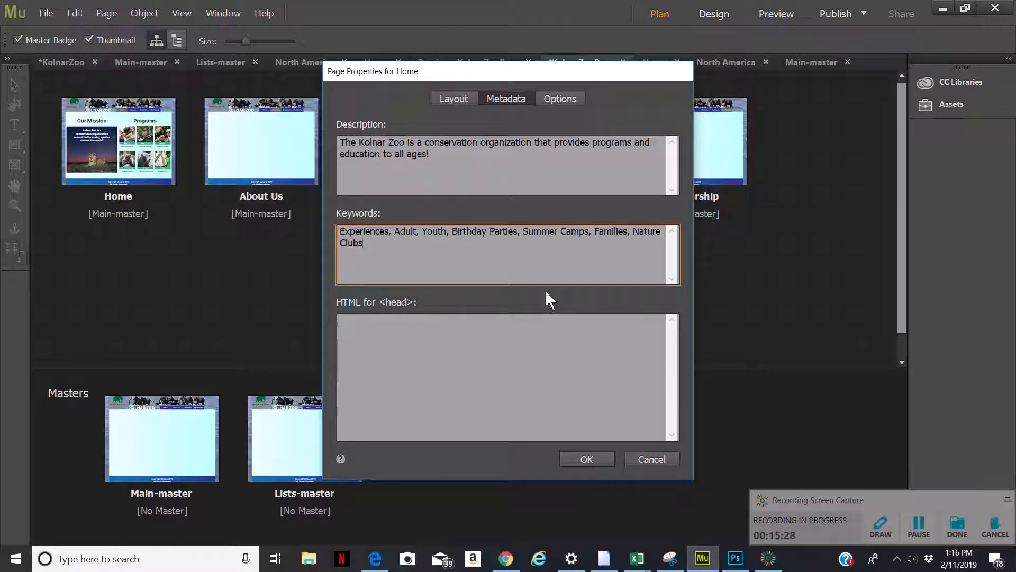
click(577, 458)
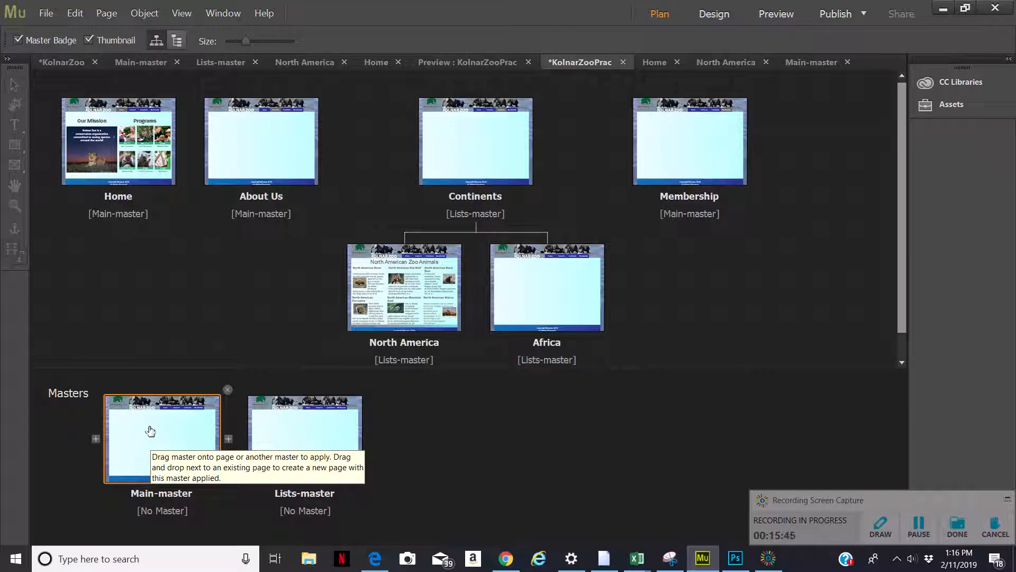
Open Lists-master to view it, then inspect its page properties layout settings and close them
double_click(309, 428)
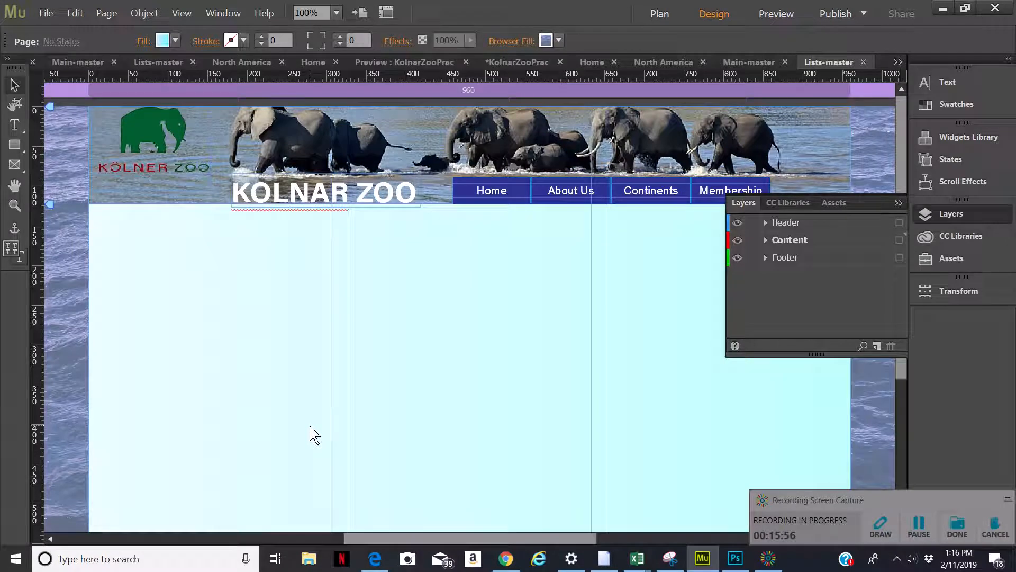
click(658, 16)
right_click(306, 429)
click(359, 501)
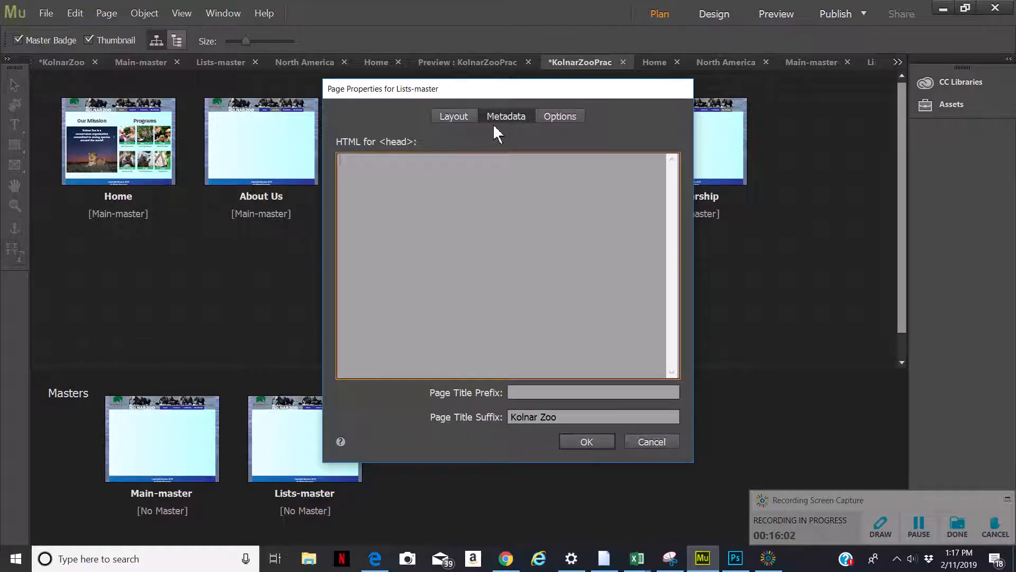
click(457, 116)
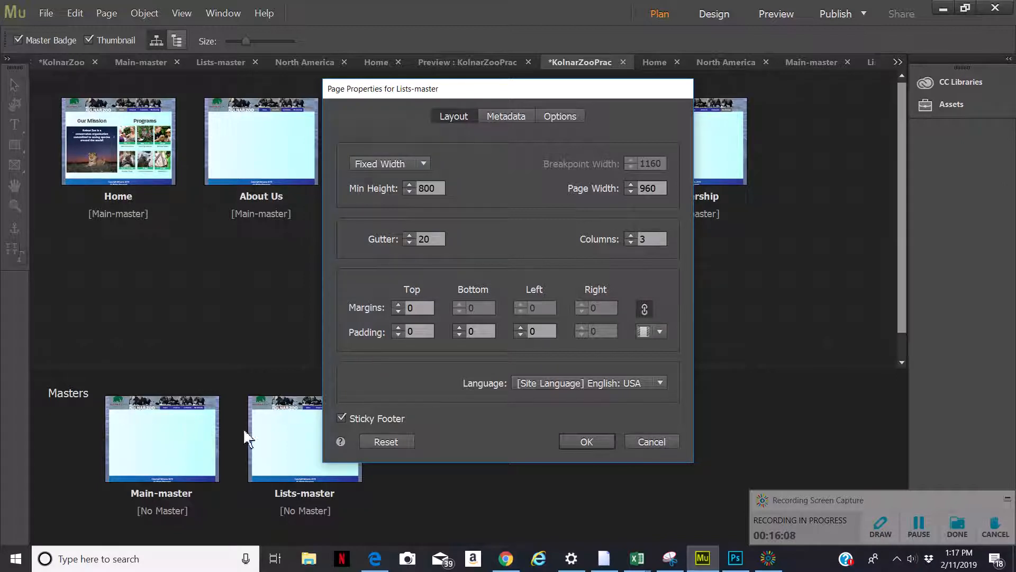
click(591, 439)
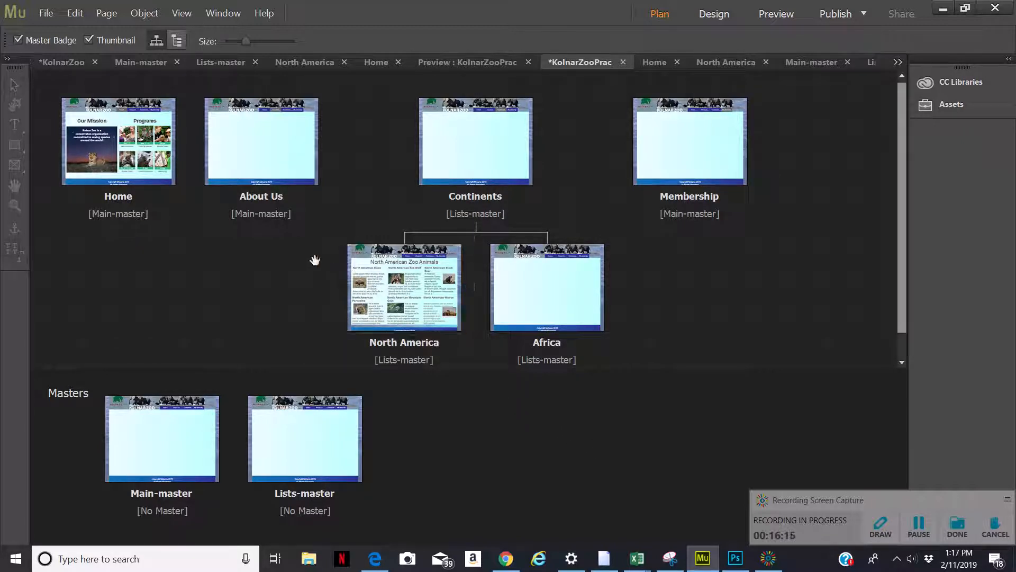
Review the metadata in the page properties of the Home page and then the North America page
right_click(108, 144)
click(149, 229)
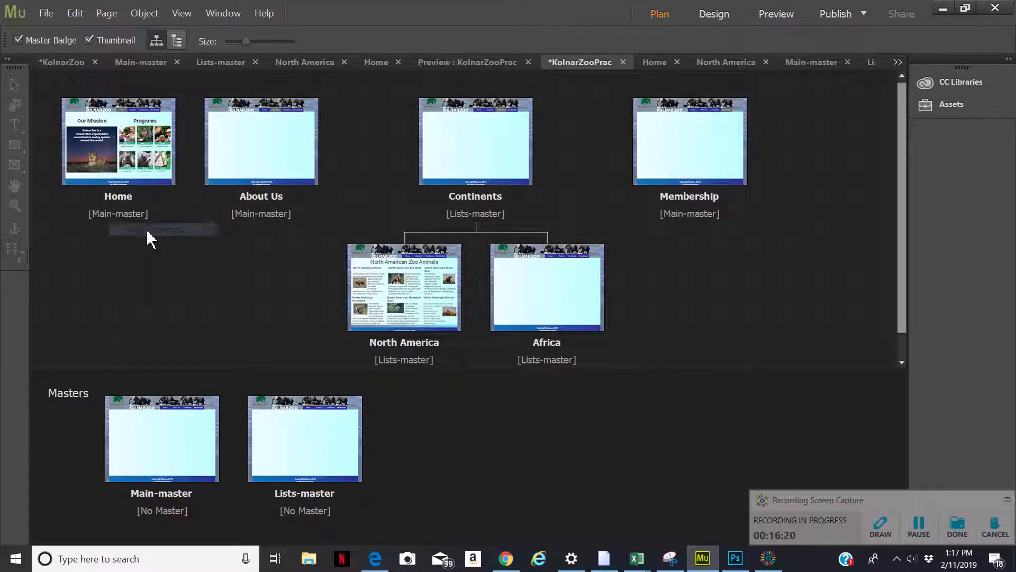
click(488, 99)
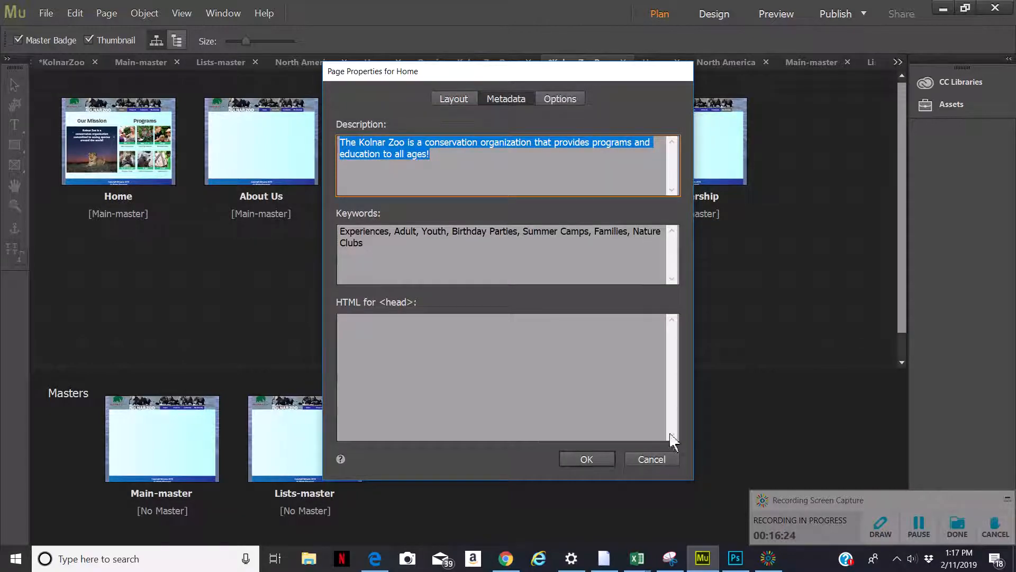
click(586, 458)
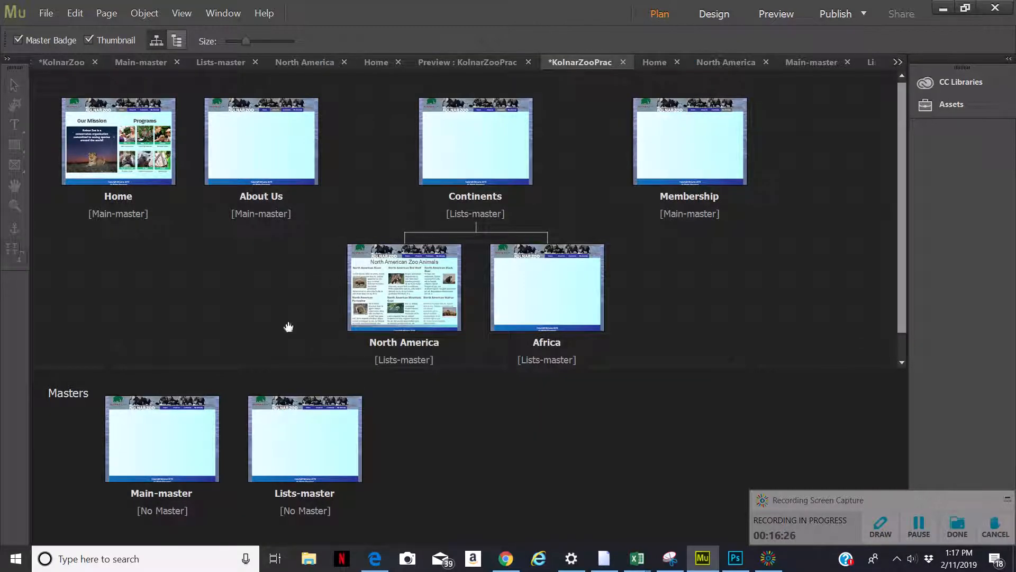
right_click(398, 290)
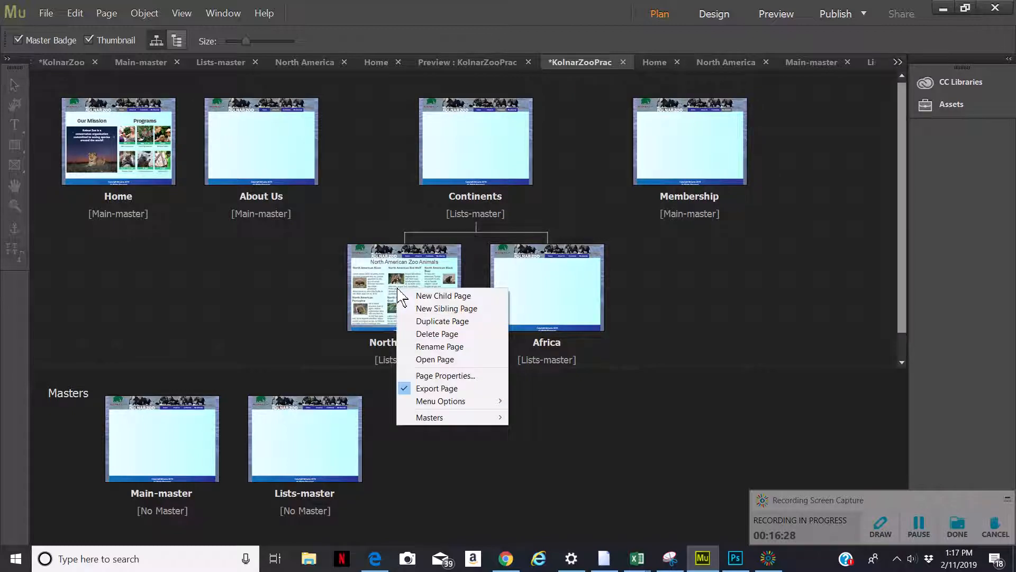
click(468, 377)
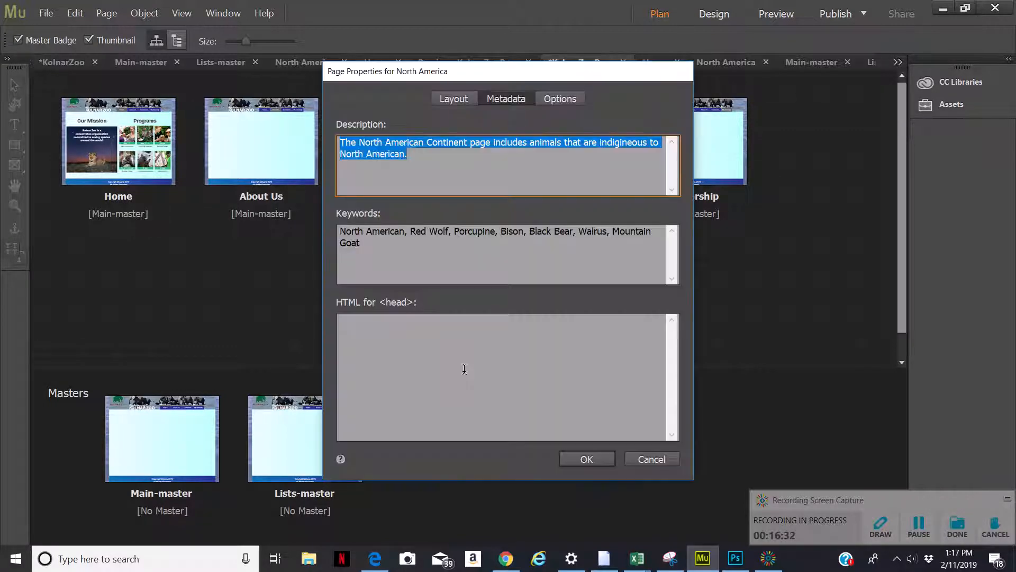